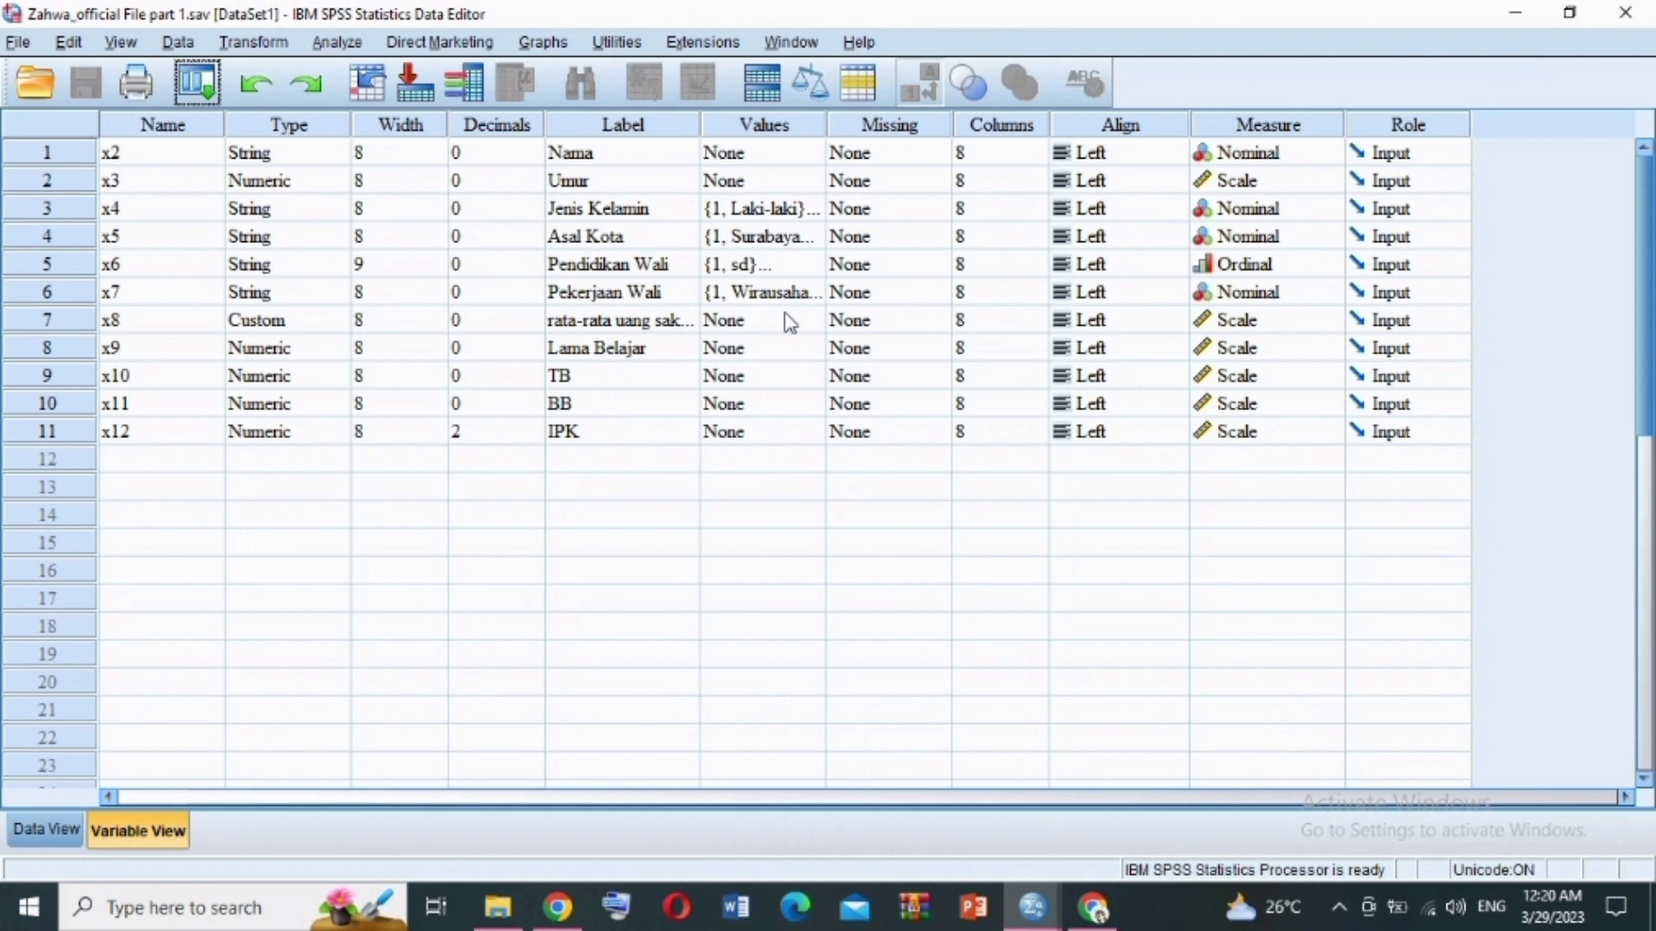
- Create a simple bar chart showing the percentage of cases with Jenis Kelamin [x4] on the category axis
{"action": "left_click", "coordinate": [550, 48]}
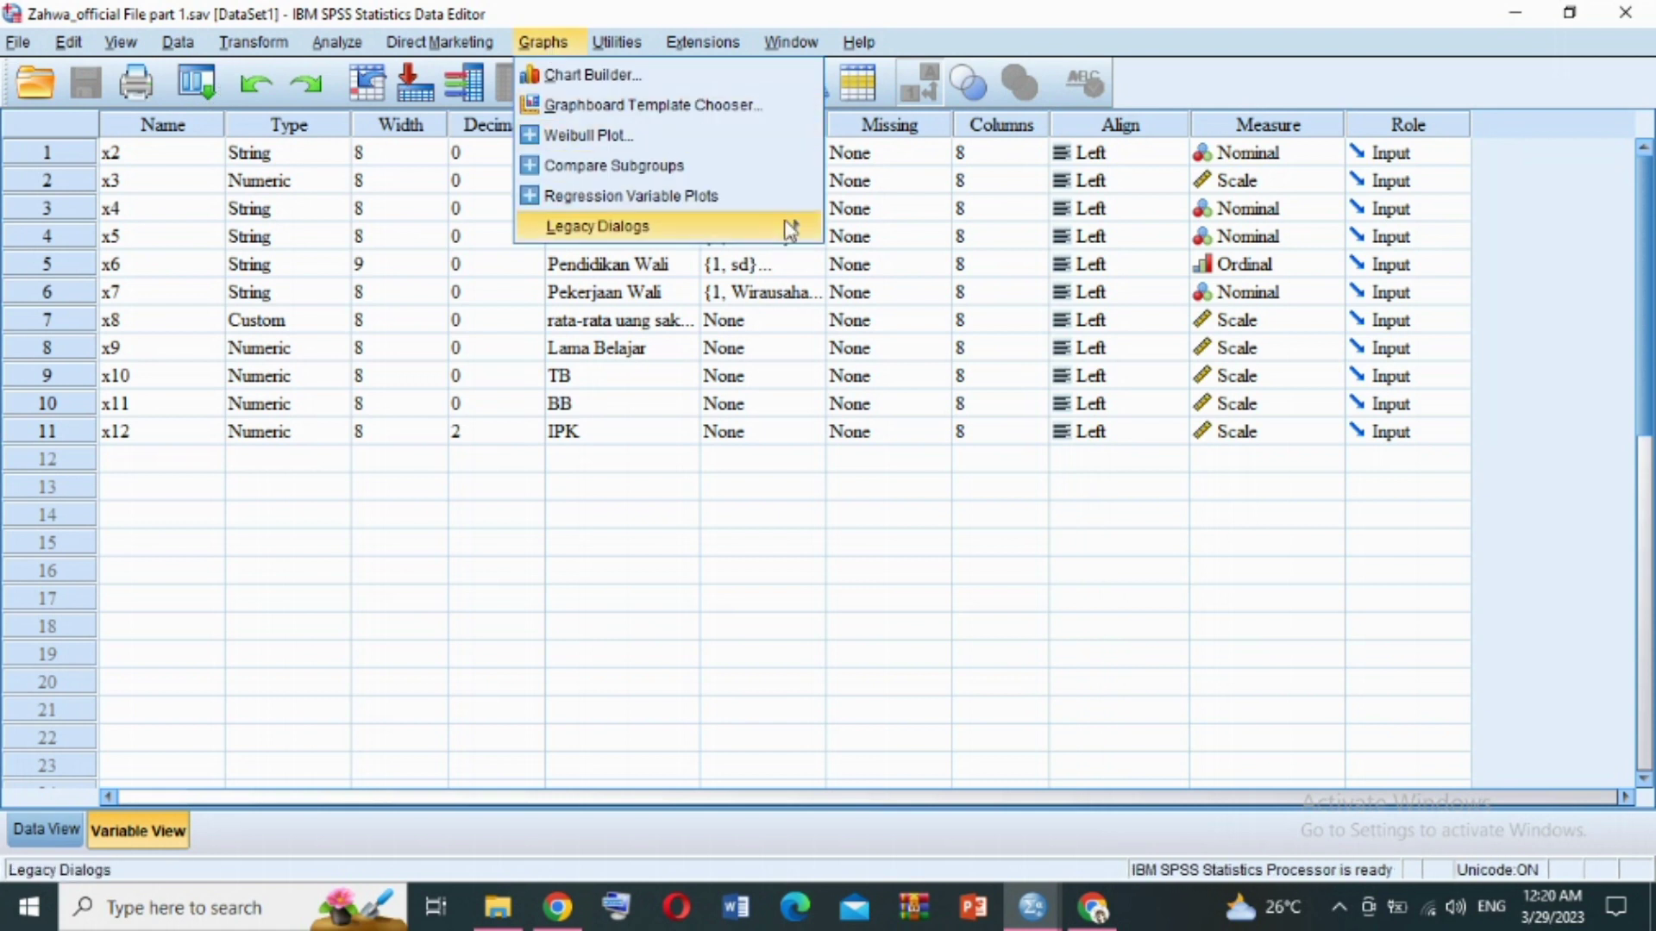
{"action": "mouse_move", "coordinate": [792, 232]}
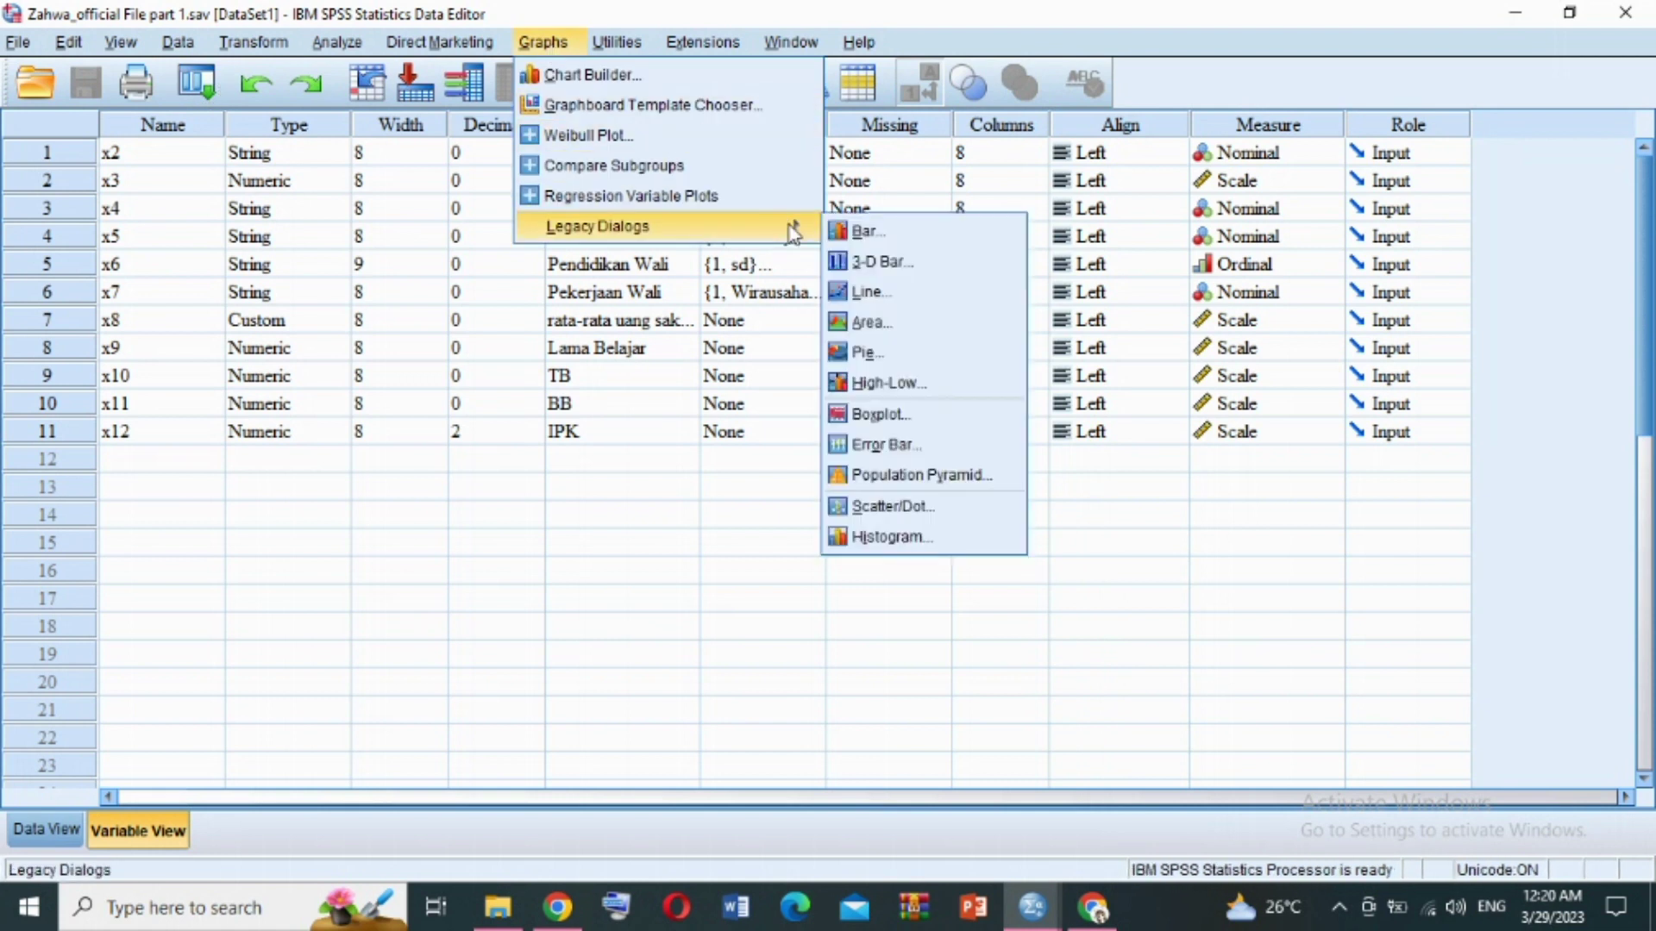
{"action": "left_click", "coordinate": [864, 232]}
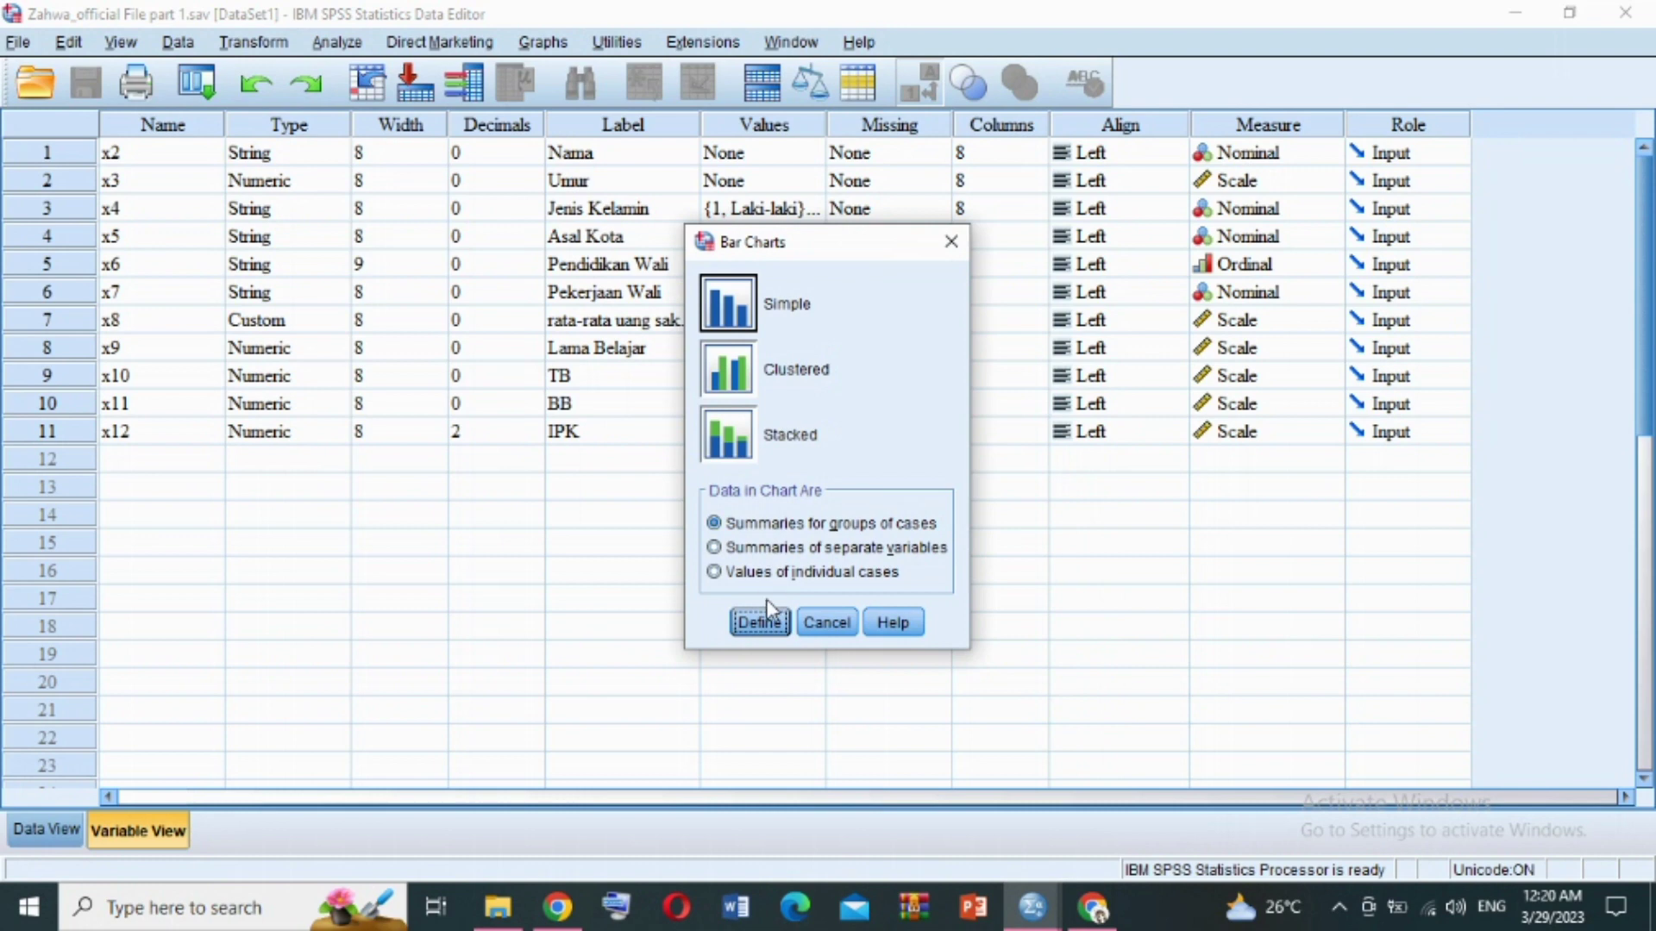
{"action": "left_click", "coordinate": [768, 628]}
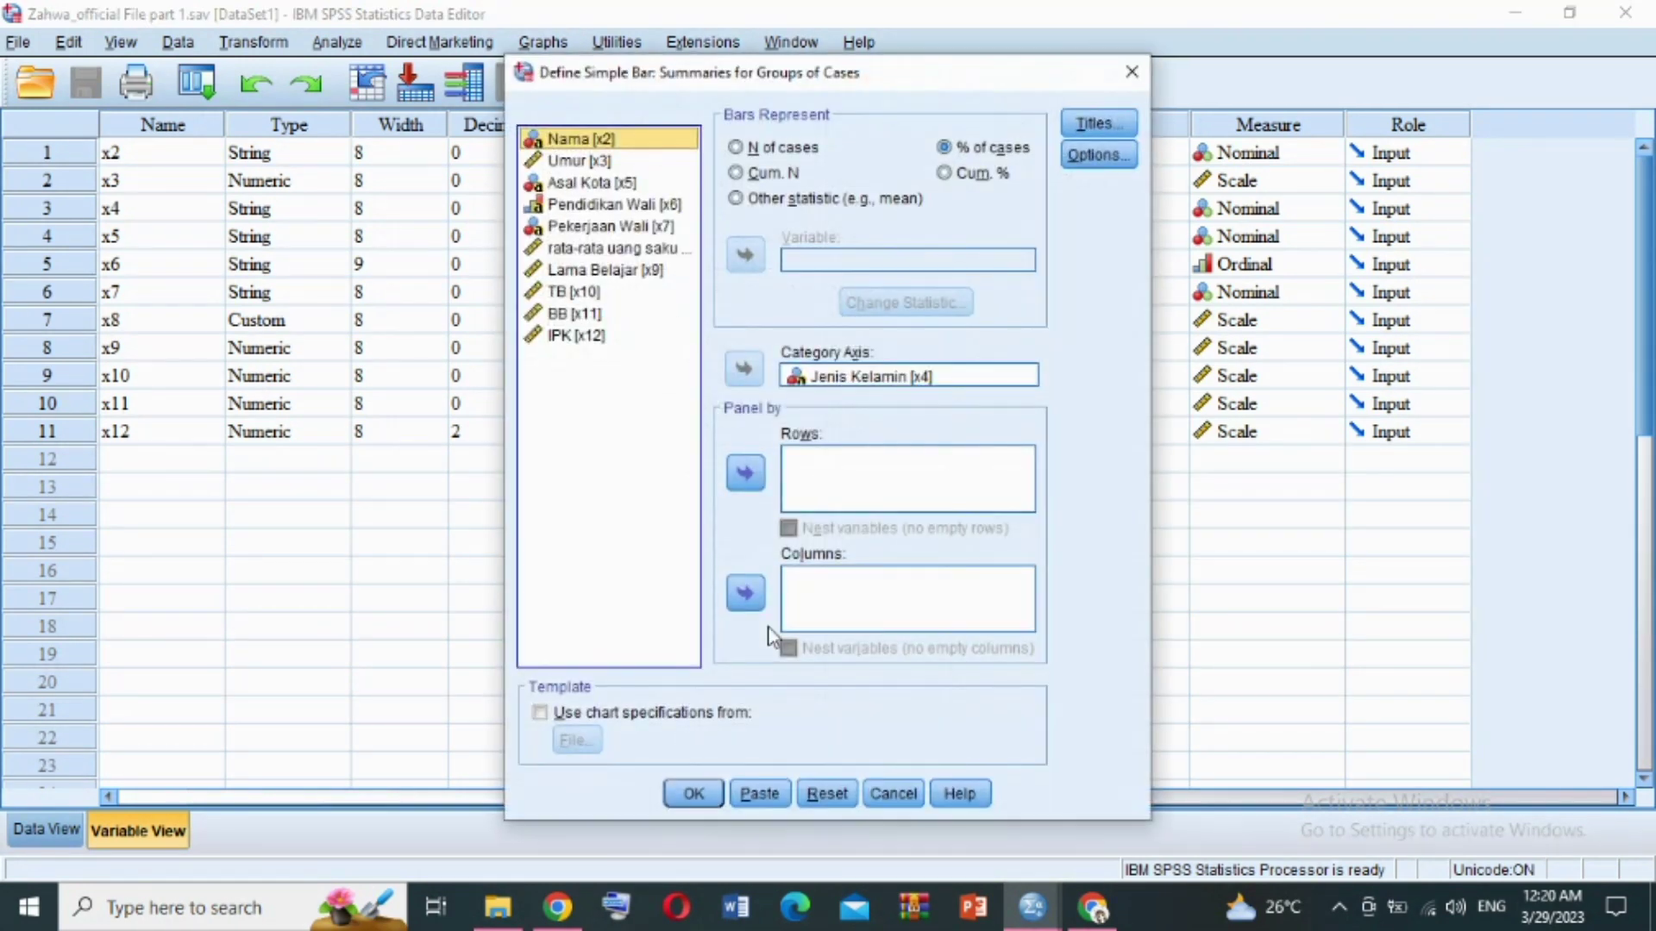
{"action": "left_click", "coordinate": [790, 377]}
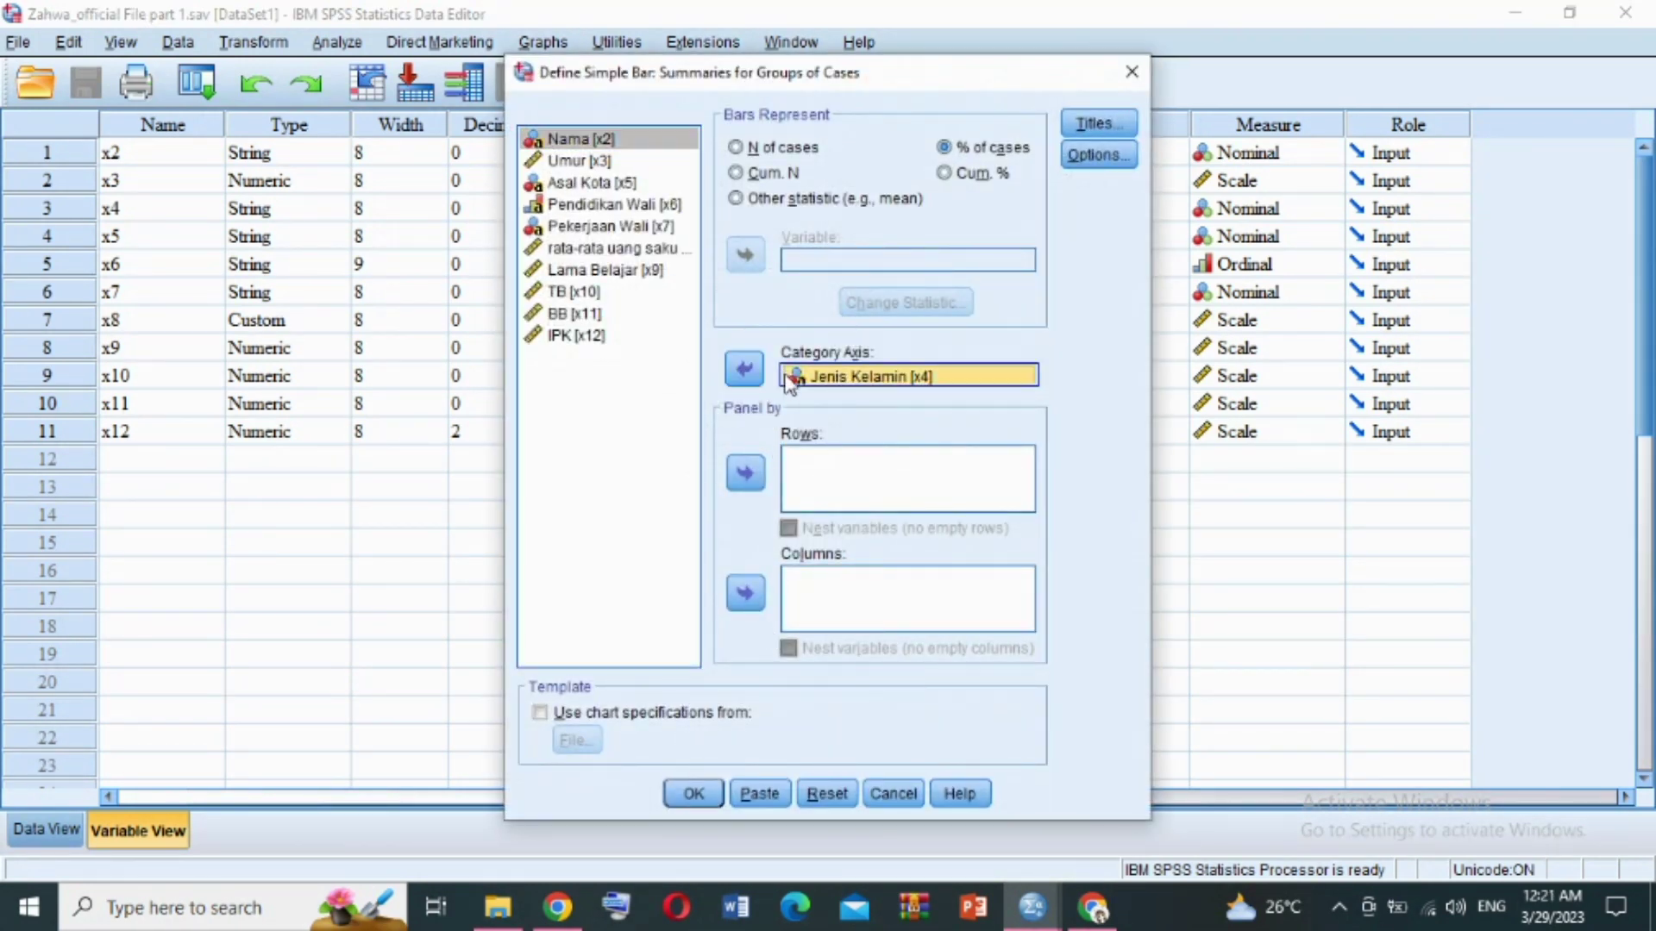
{"action": "left_click", "coordinate": [734, 371]}
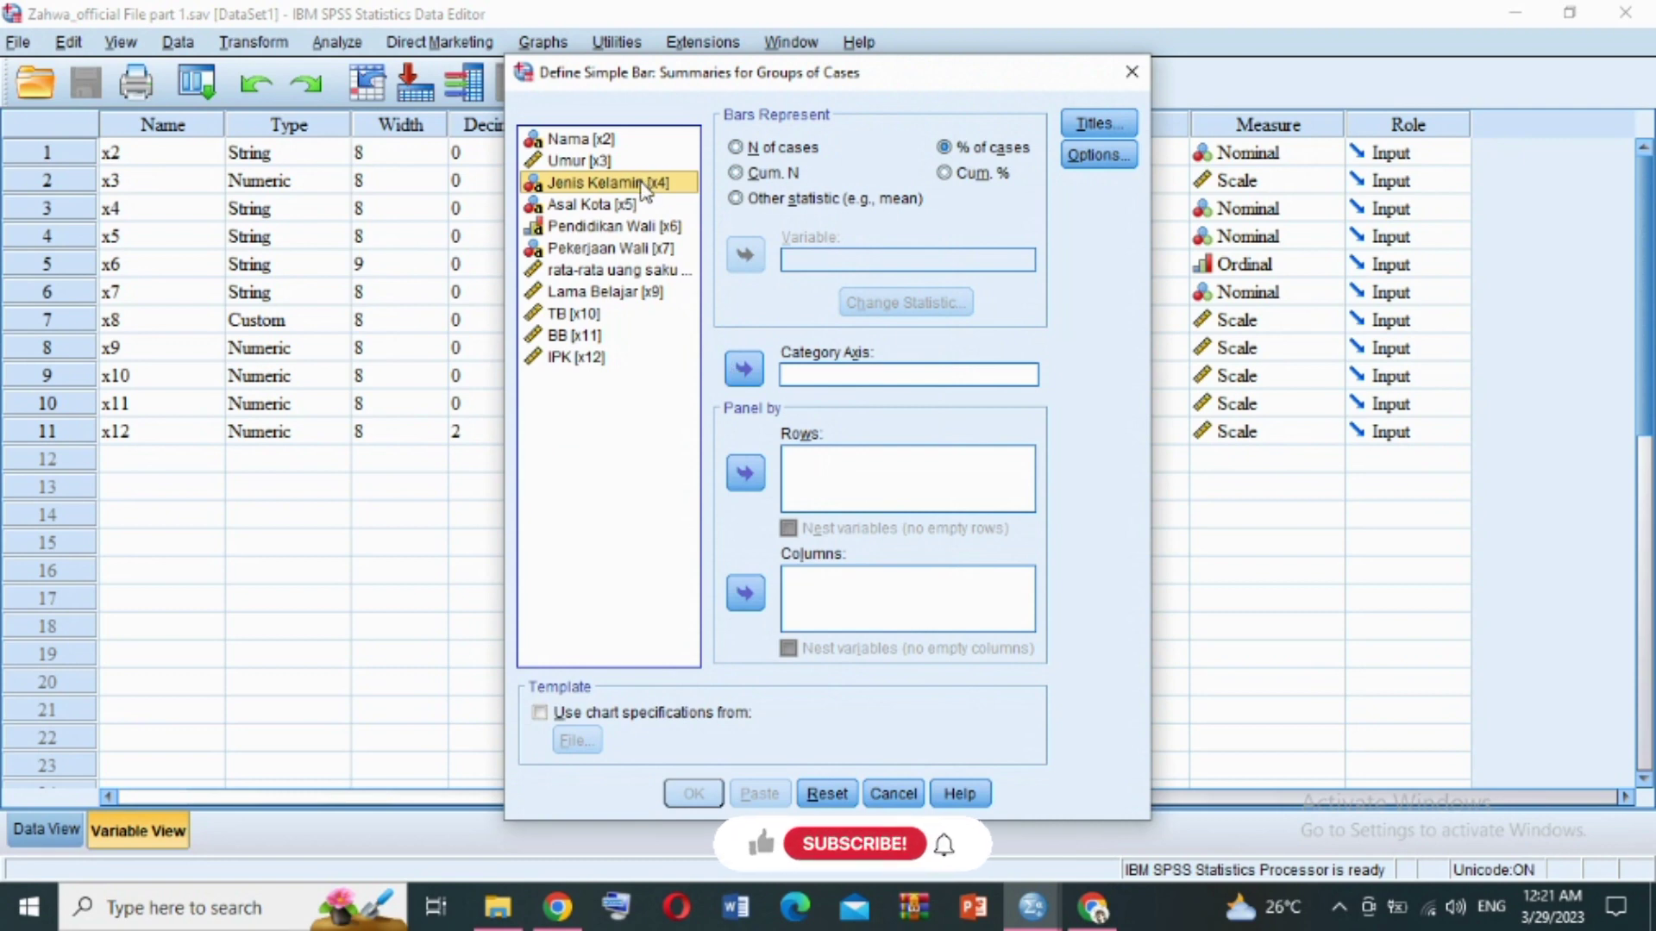
{"action": "left_click", "coordinate": [744, 369]}
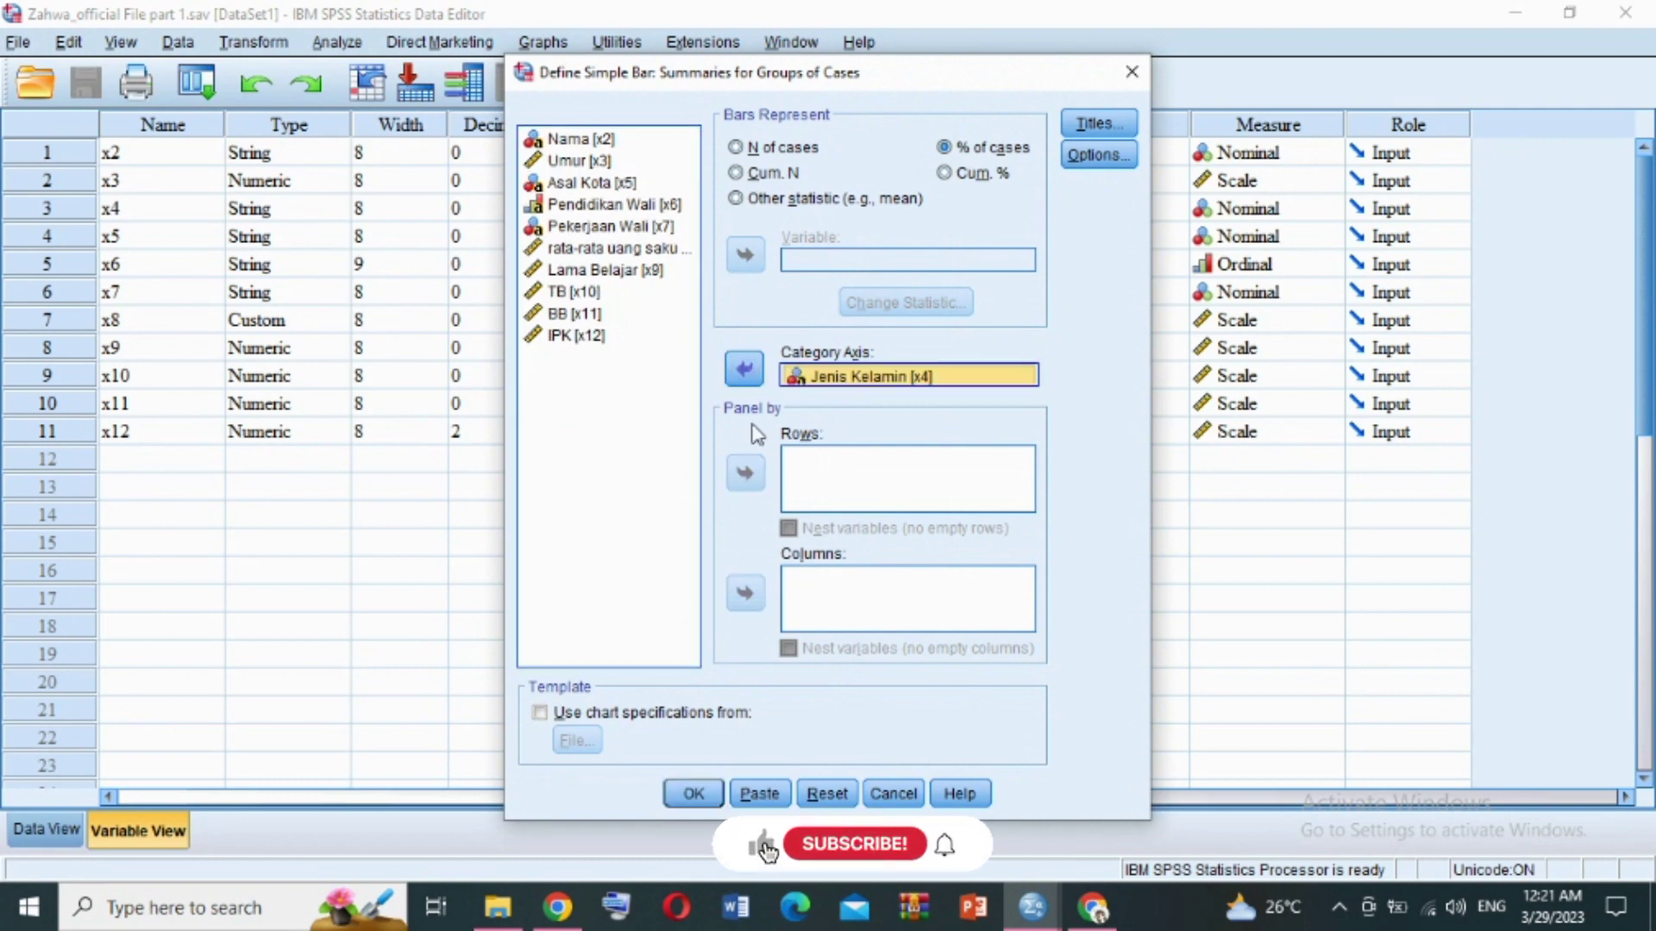
{"action": "left_click", "coordinate": [712, 792]}
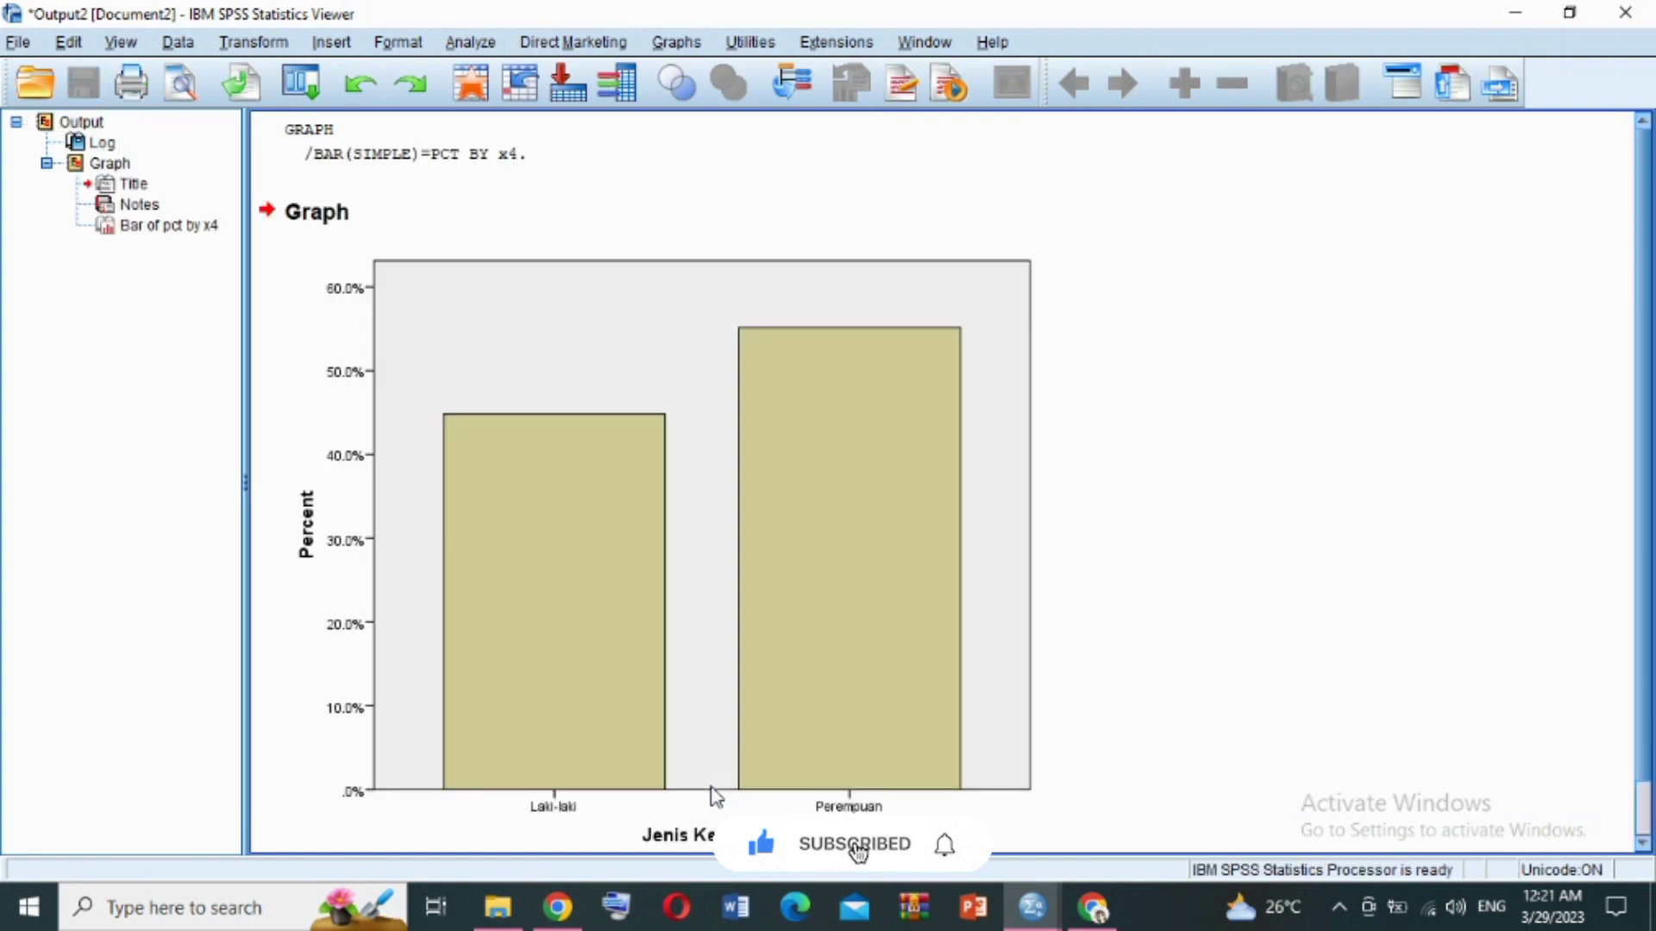
- Open the Jenis Kelamin bar chart for editing and show data labels on its bars
{"action": "left_click", "coordinate": [838, 654]}
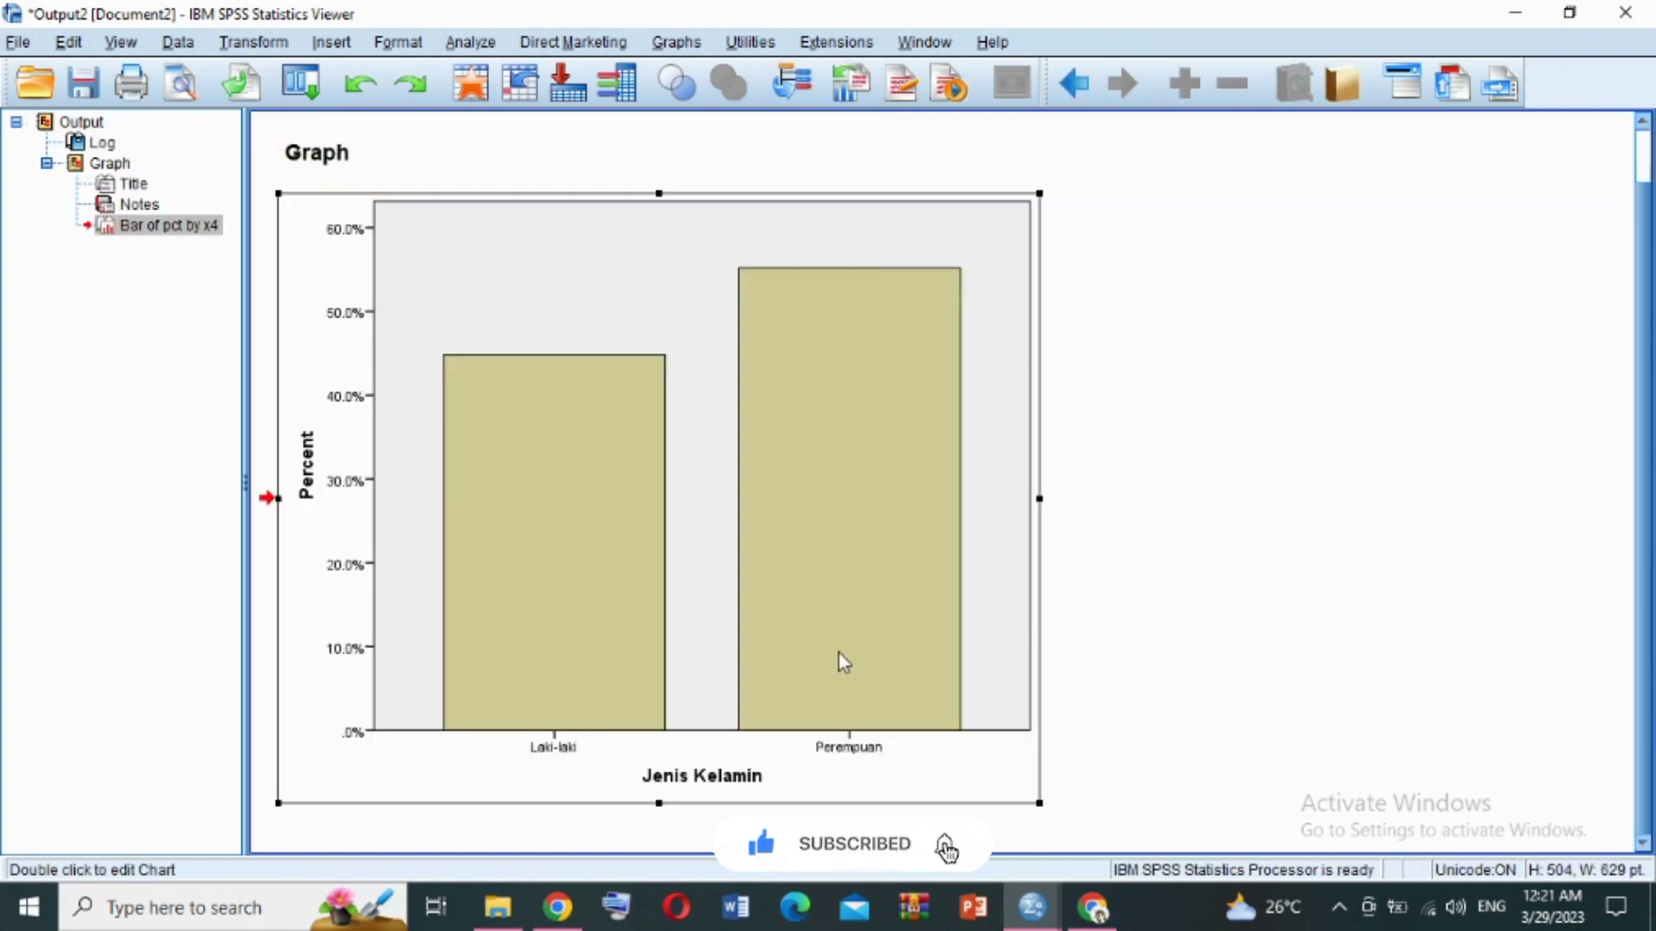
{"action": "double_click", "coordinate": [843, 562]}
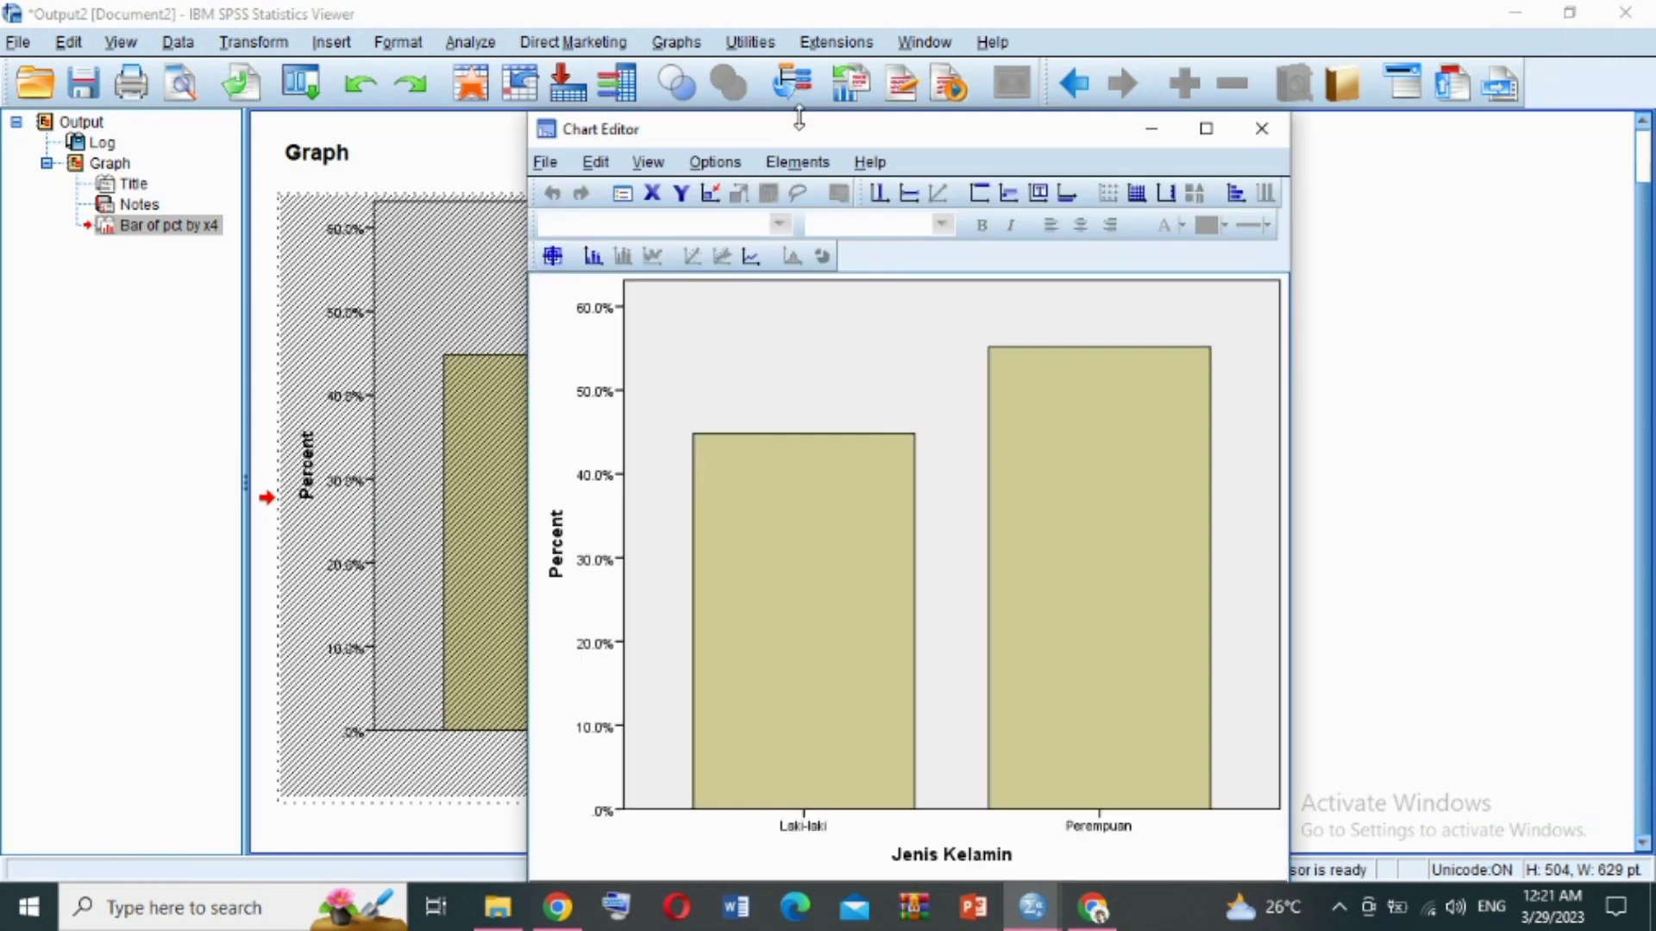
{"action": "left_click", "coordinate": [806, 164]}
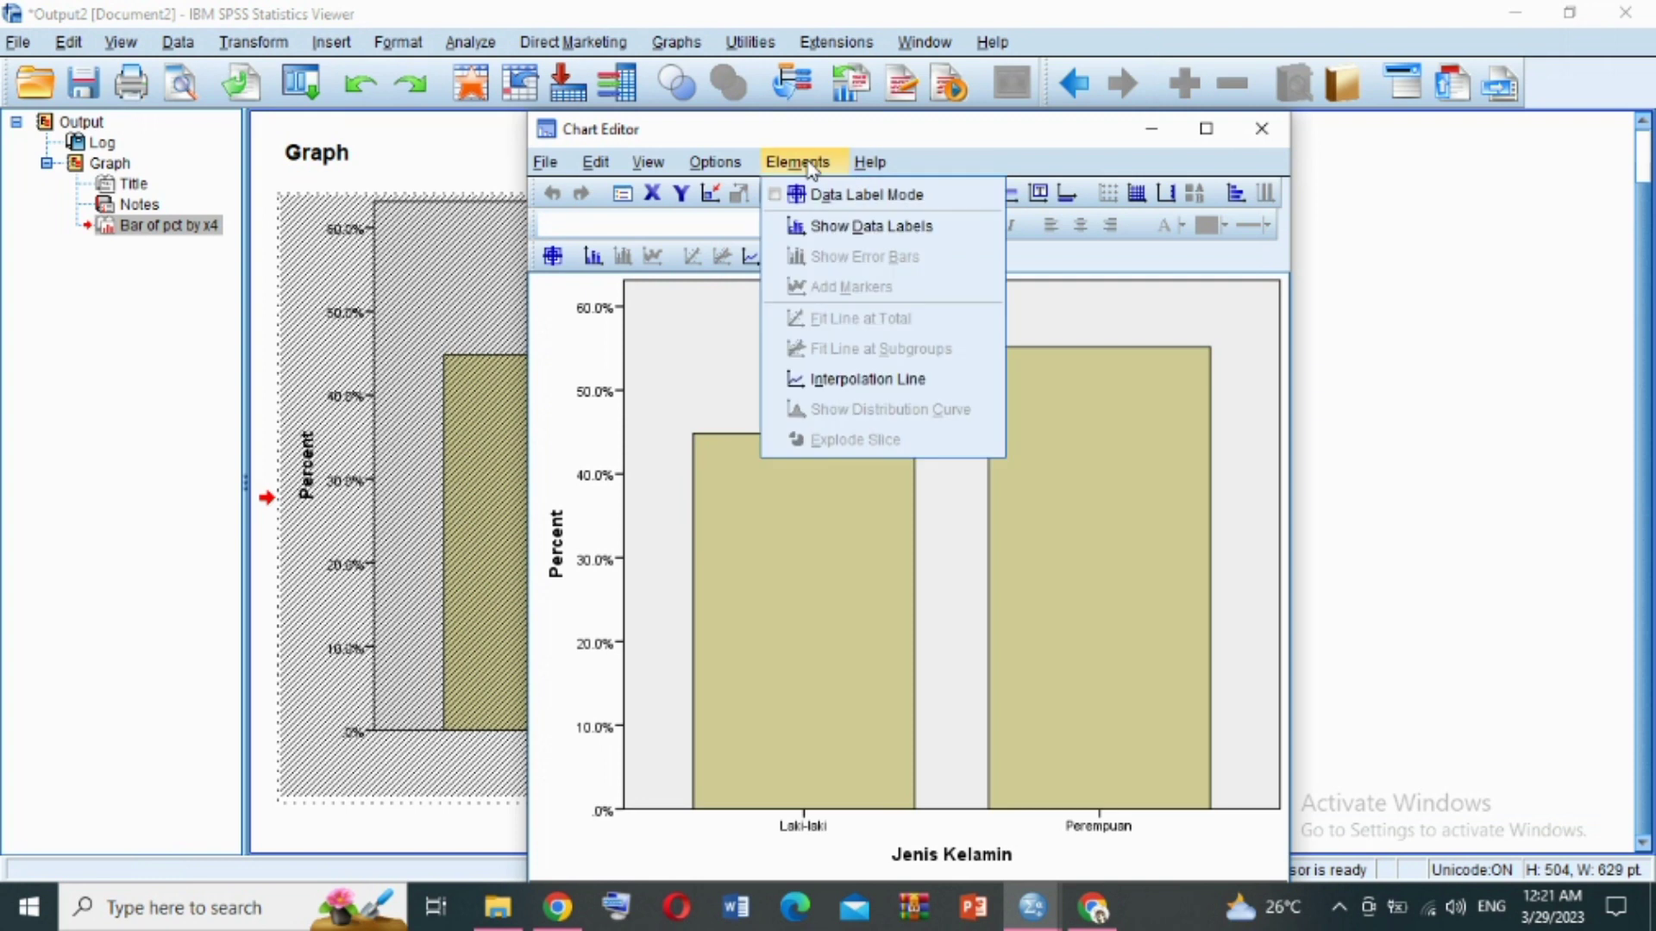
{"action": "left_click", "coordinate": [819, 227]}
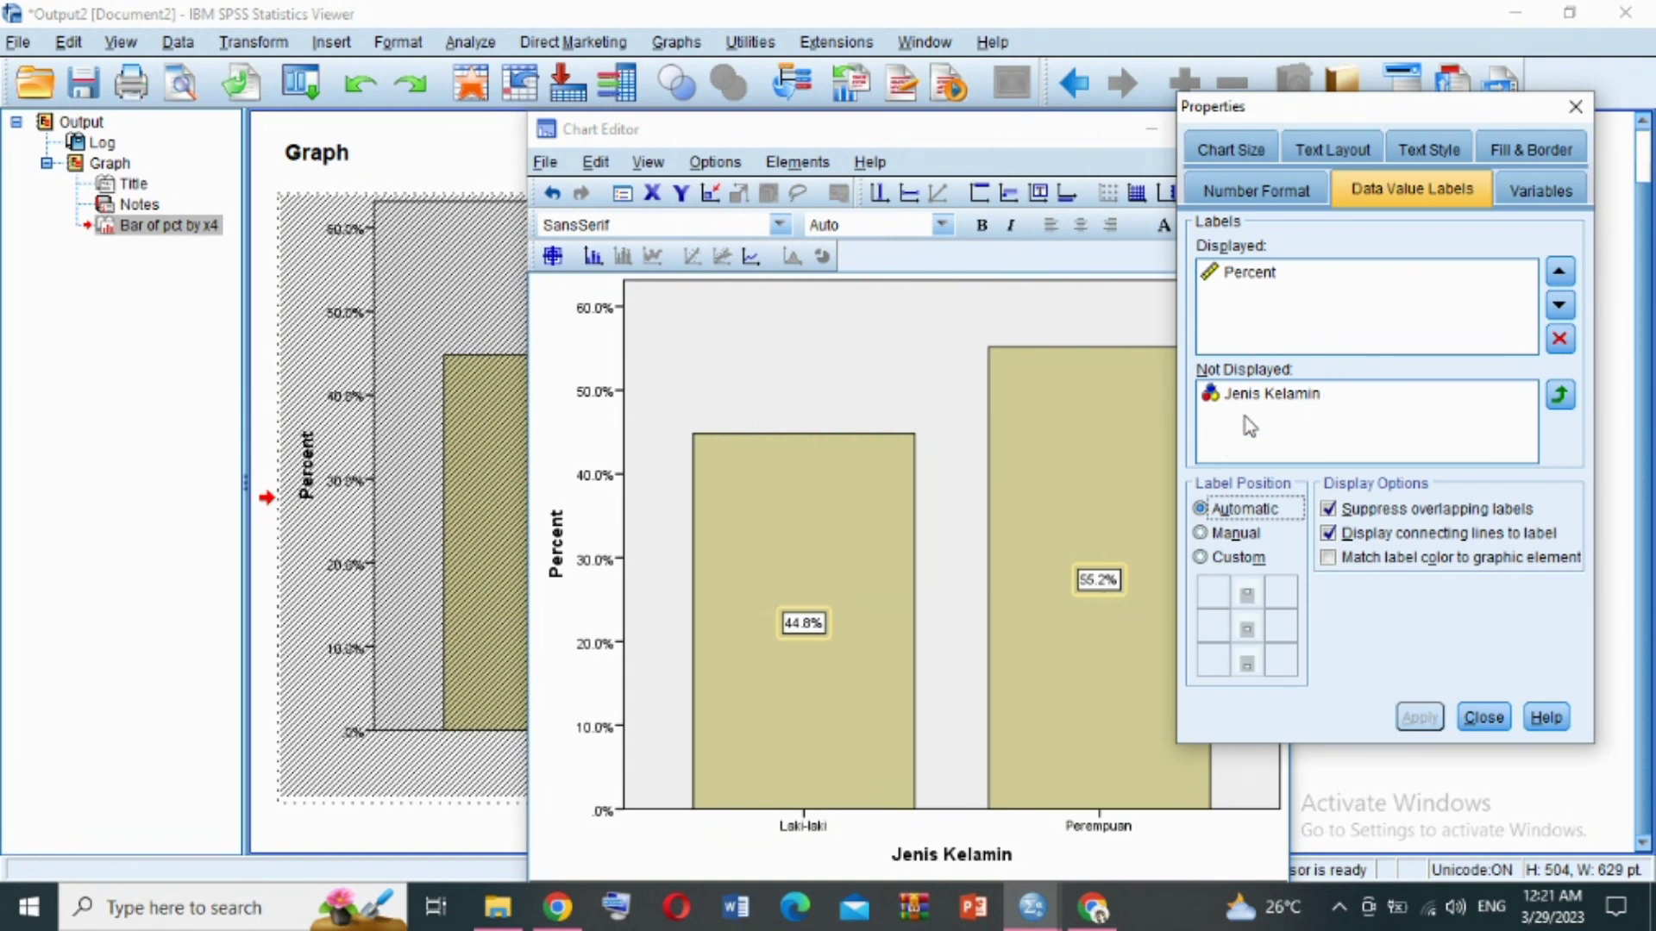
- Add Jenis Kelamin to the values displayed in the bars' data labels and apply the change
{"action": "left_click", "coordinate": [1267, 395]}
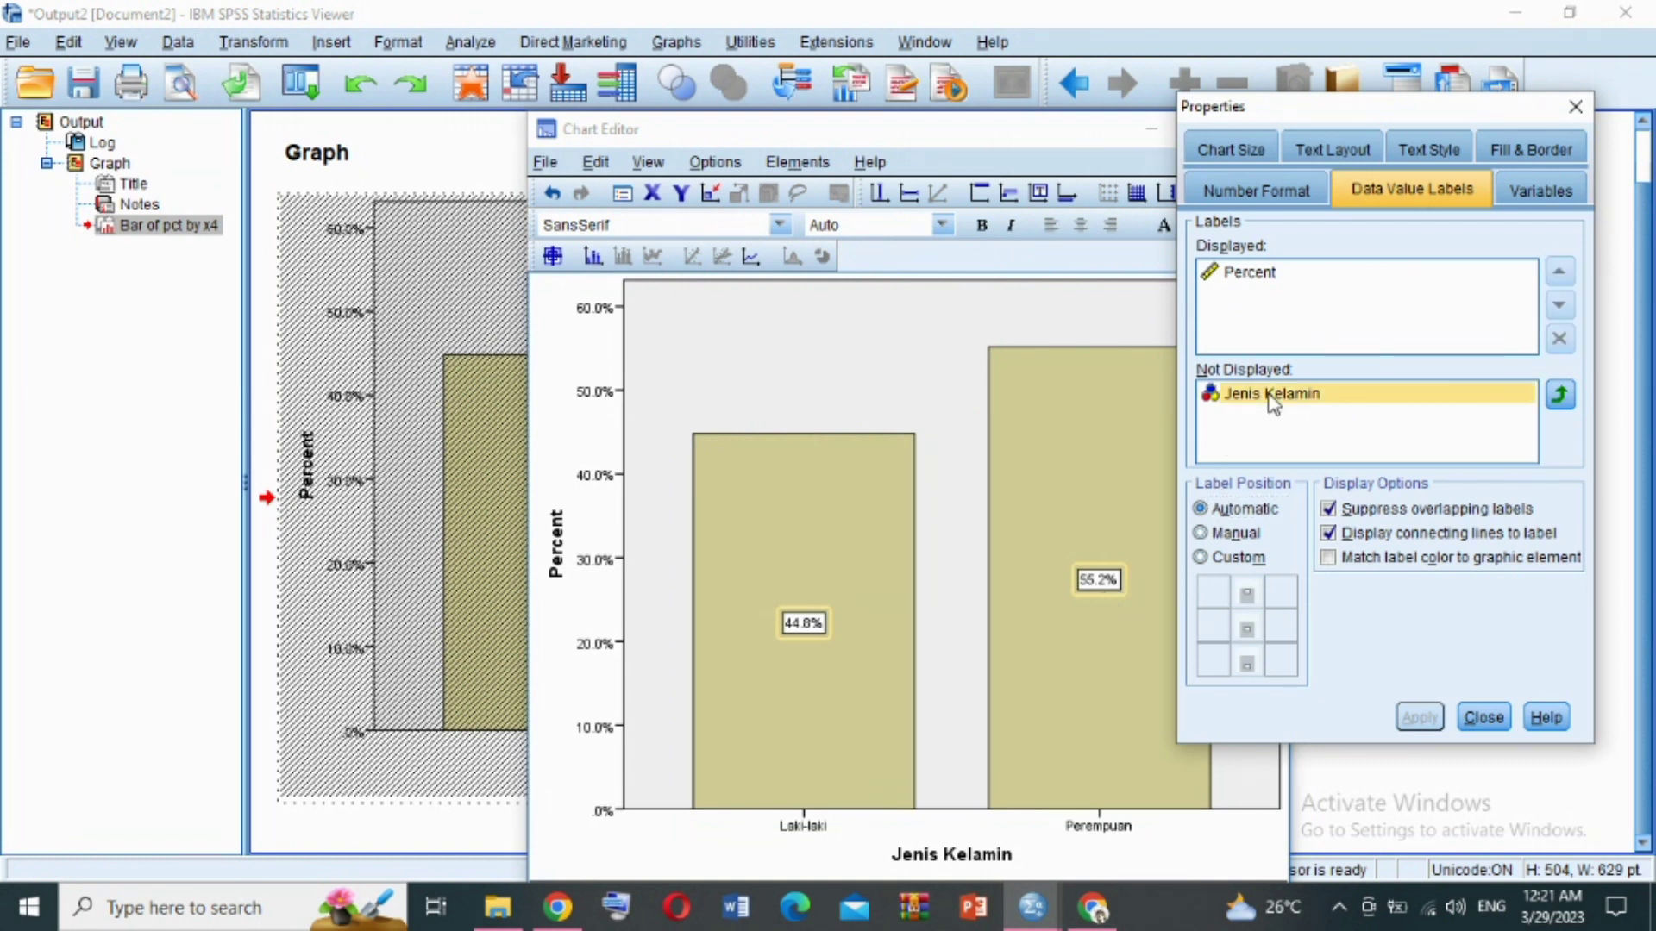
{"action": "left_click", "coordinate": [1560, 395]}
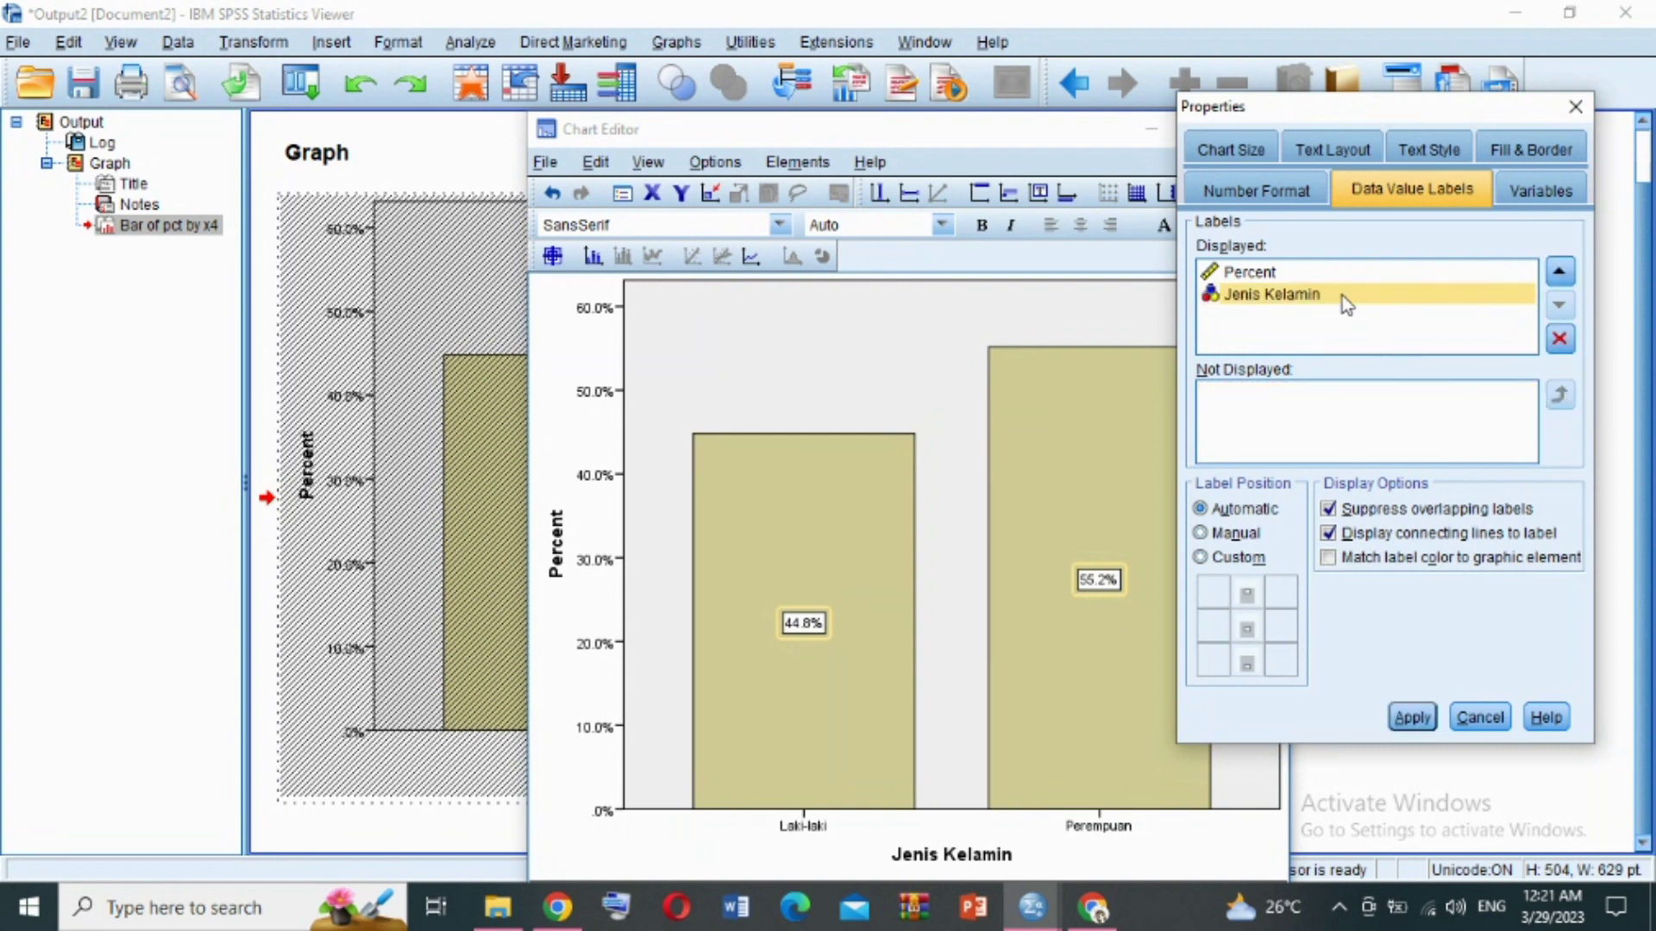
{"action": "left_click", "coordinate": [1415, 719]}
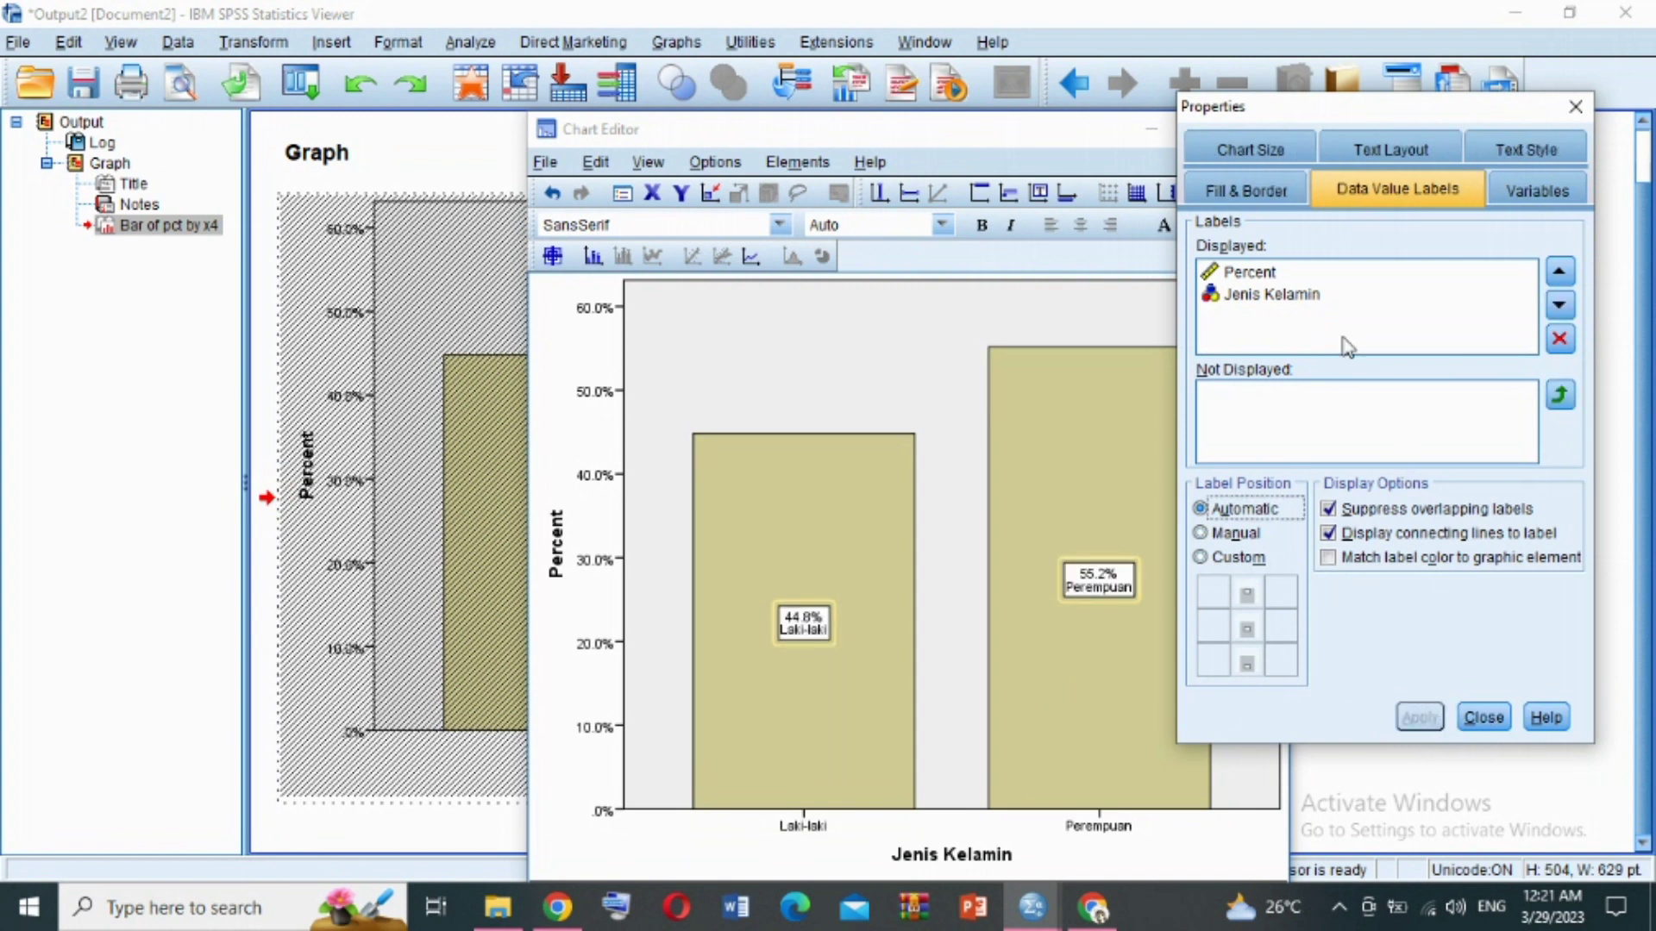
- Remove Jenis Kelamin from the bars' data labels so that only Percent is displayed
{"action": "left_click", "coordinate": [1302, 307]}
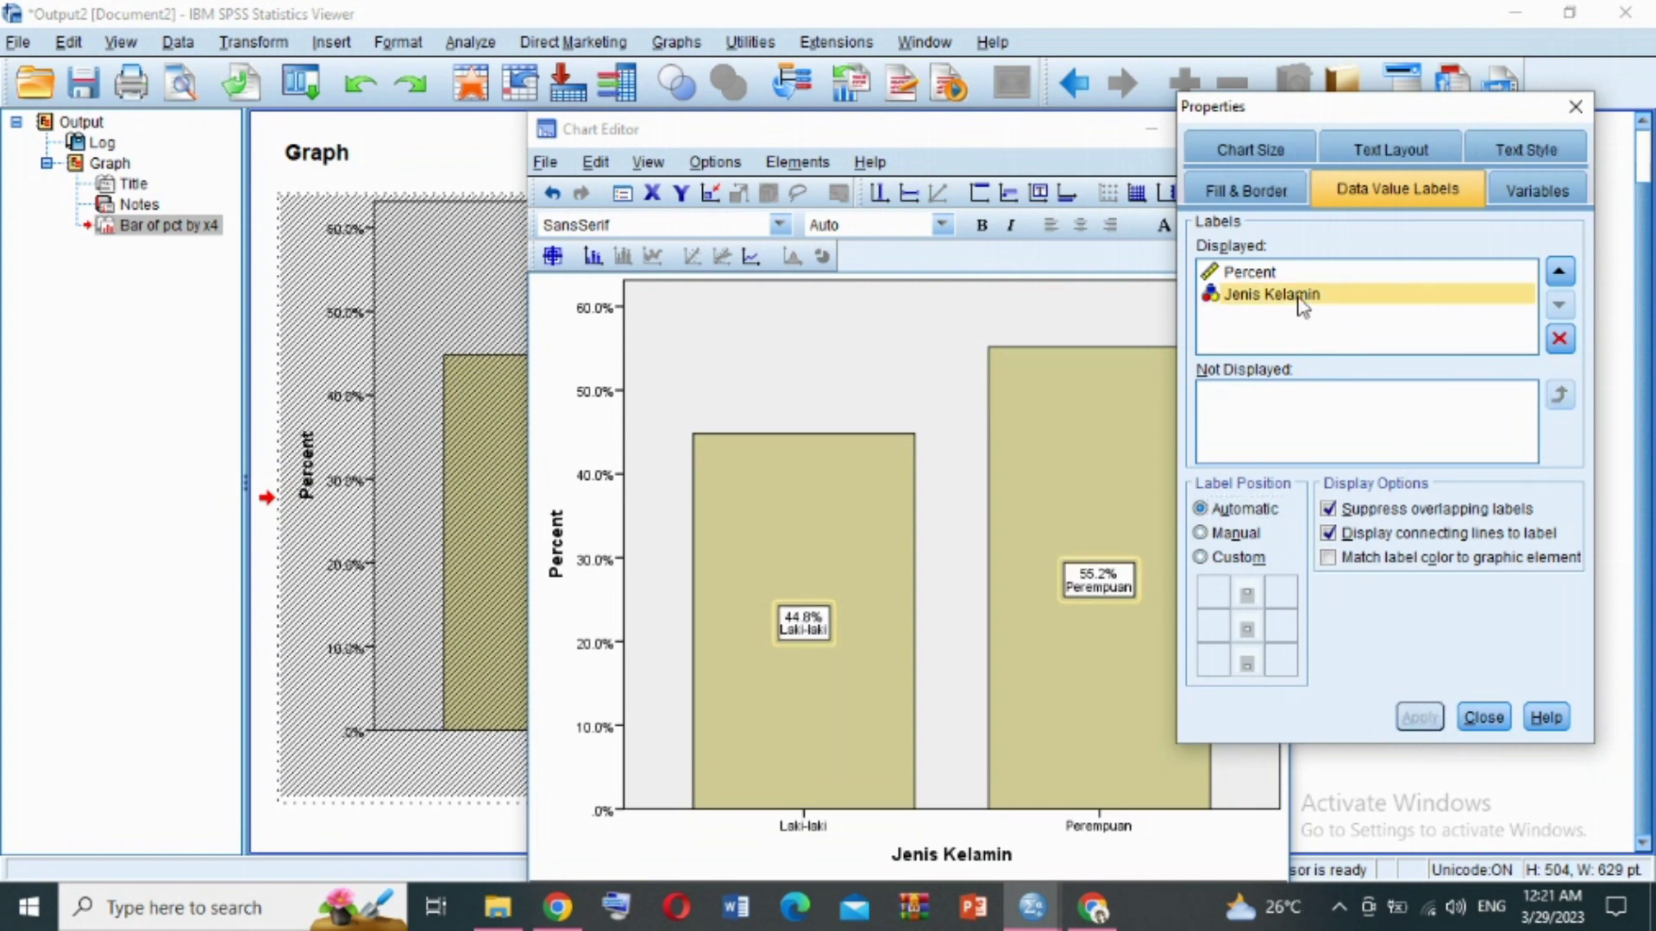
{"action": "left_click", "coordinate": [1558, 339]}
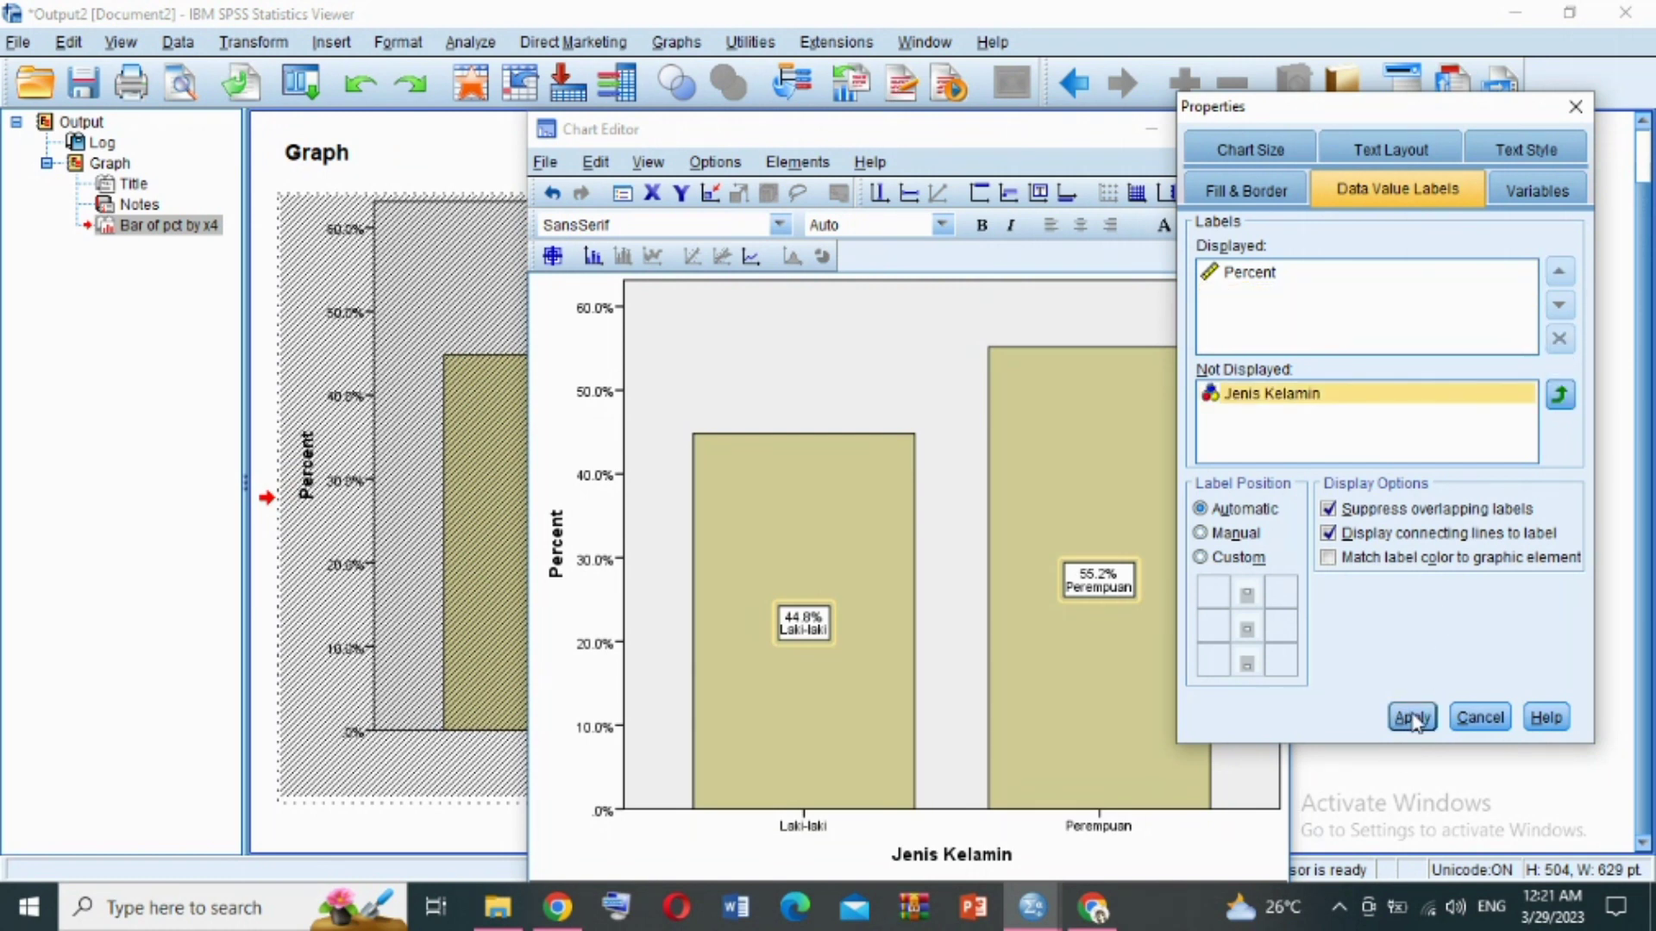
{"action": "left_click", "coordinate": [1414, 718]}
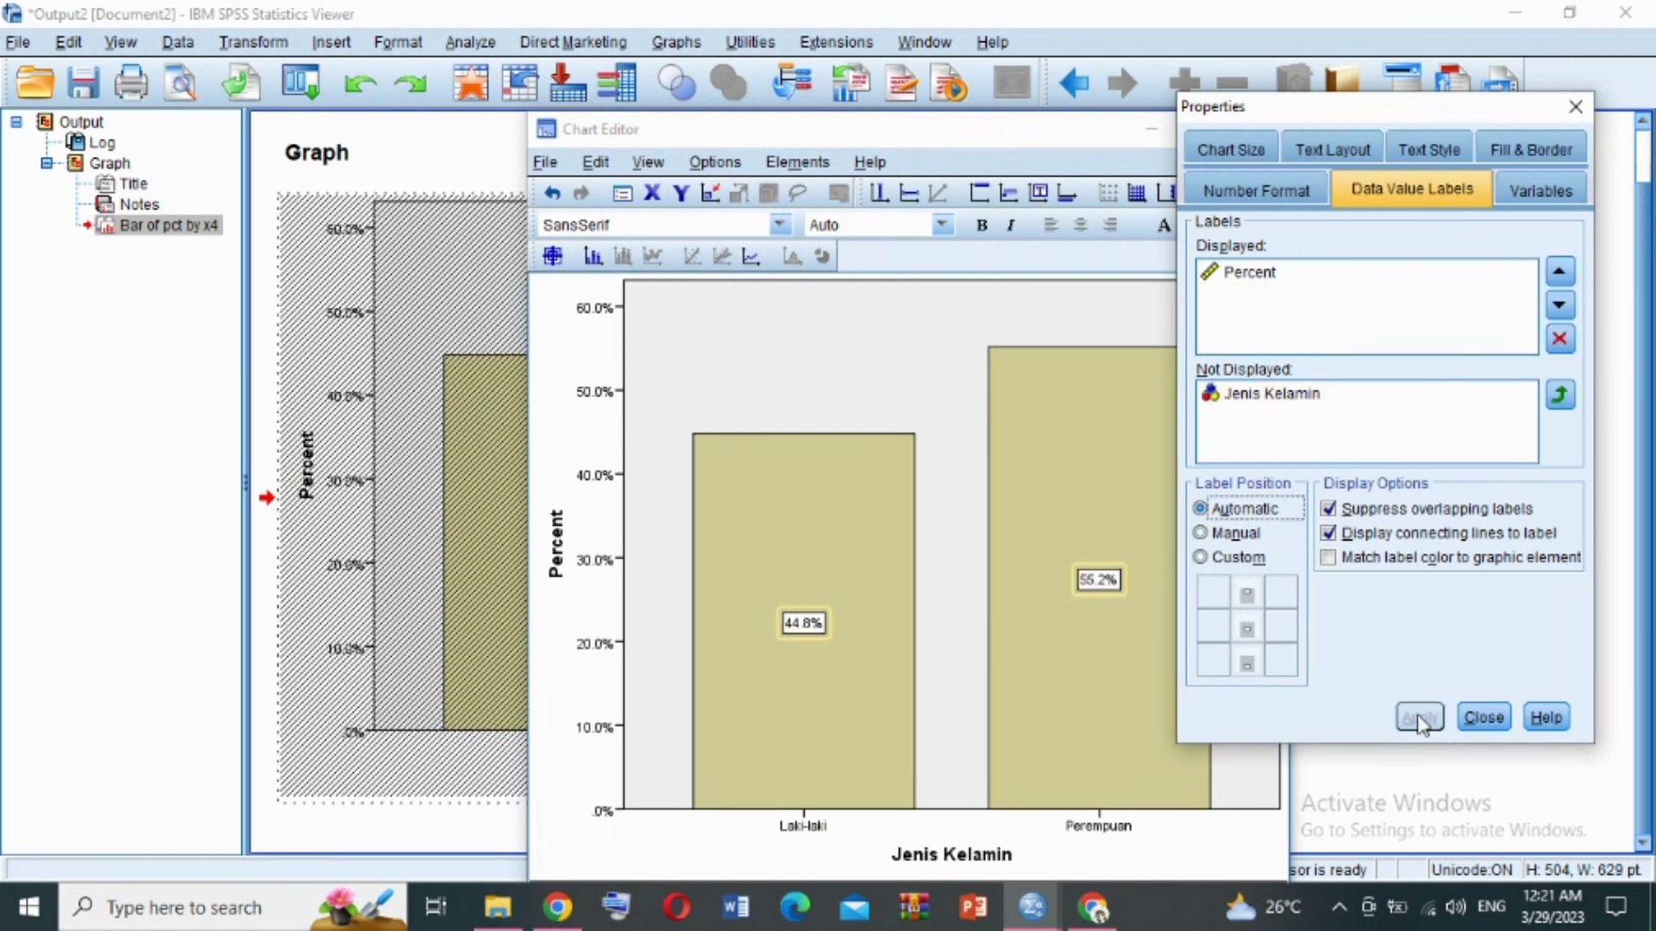
- Close the label properties and the chart editor, and return to the Zahwa_official File part 1 dataset window
{"action": "left_click", "coordinate": [1483, 718]}
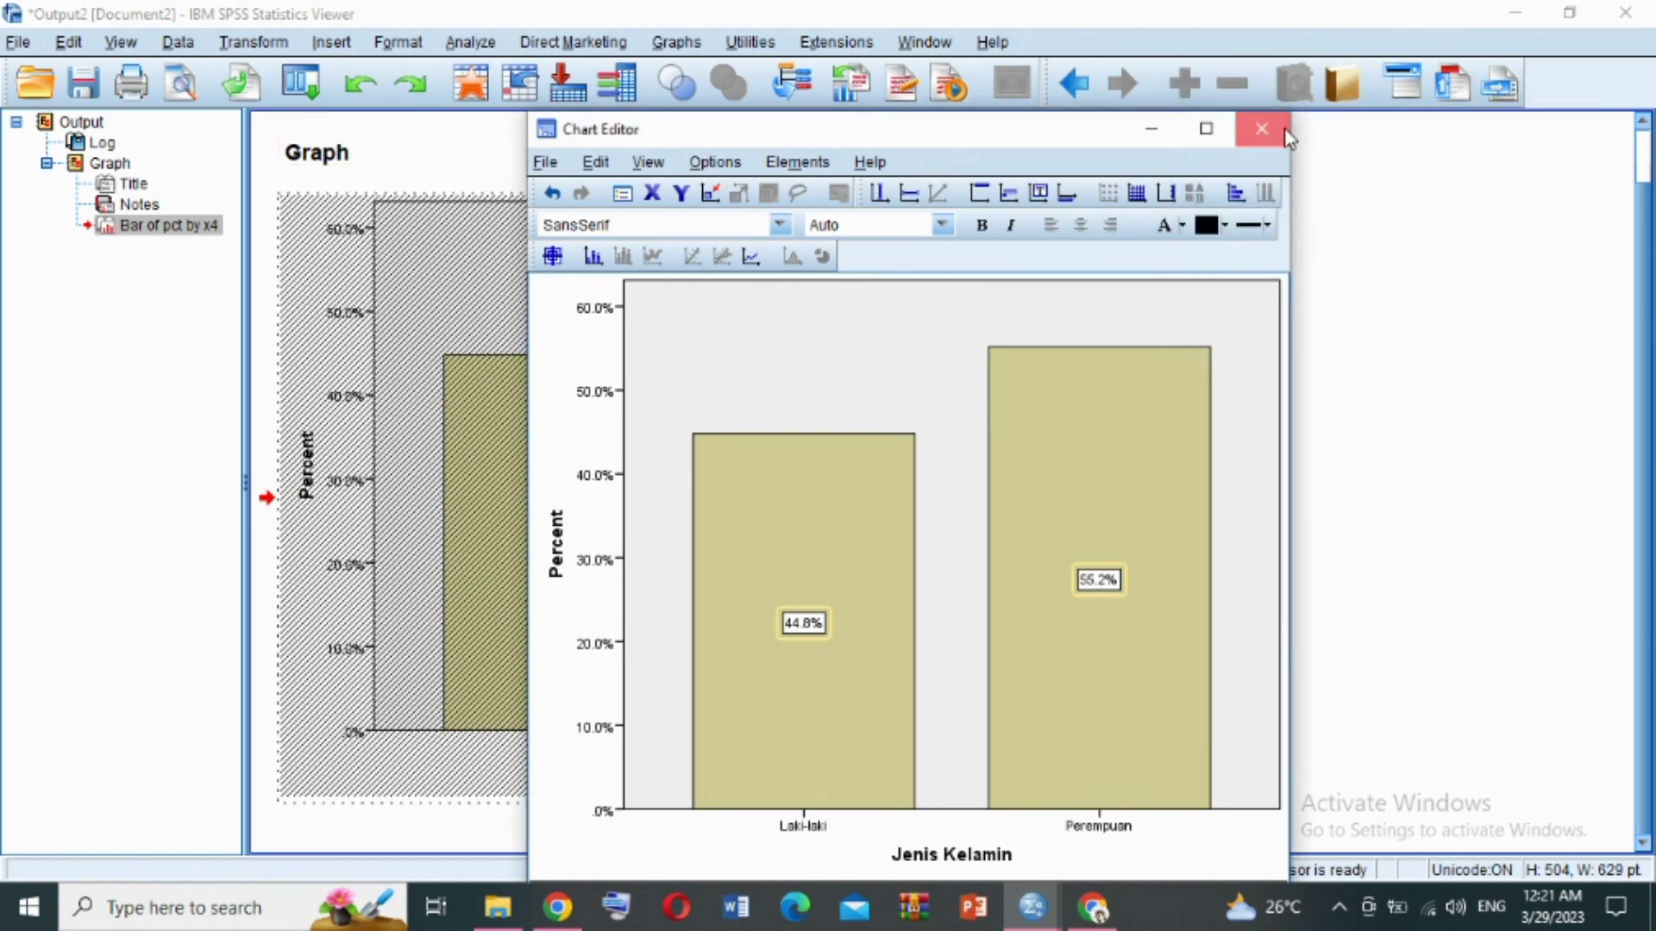
{"action": "left_click", "coordinate": [1261, 129]}
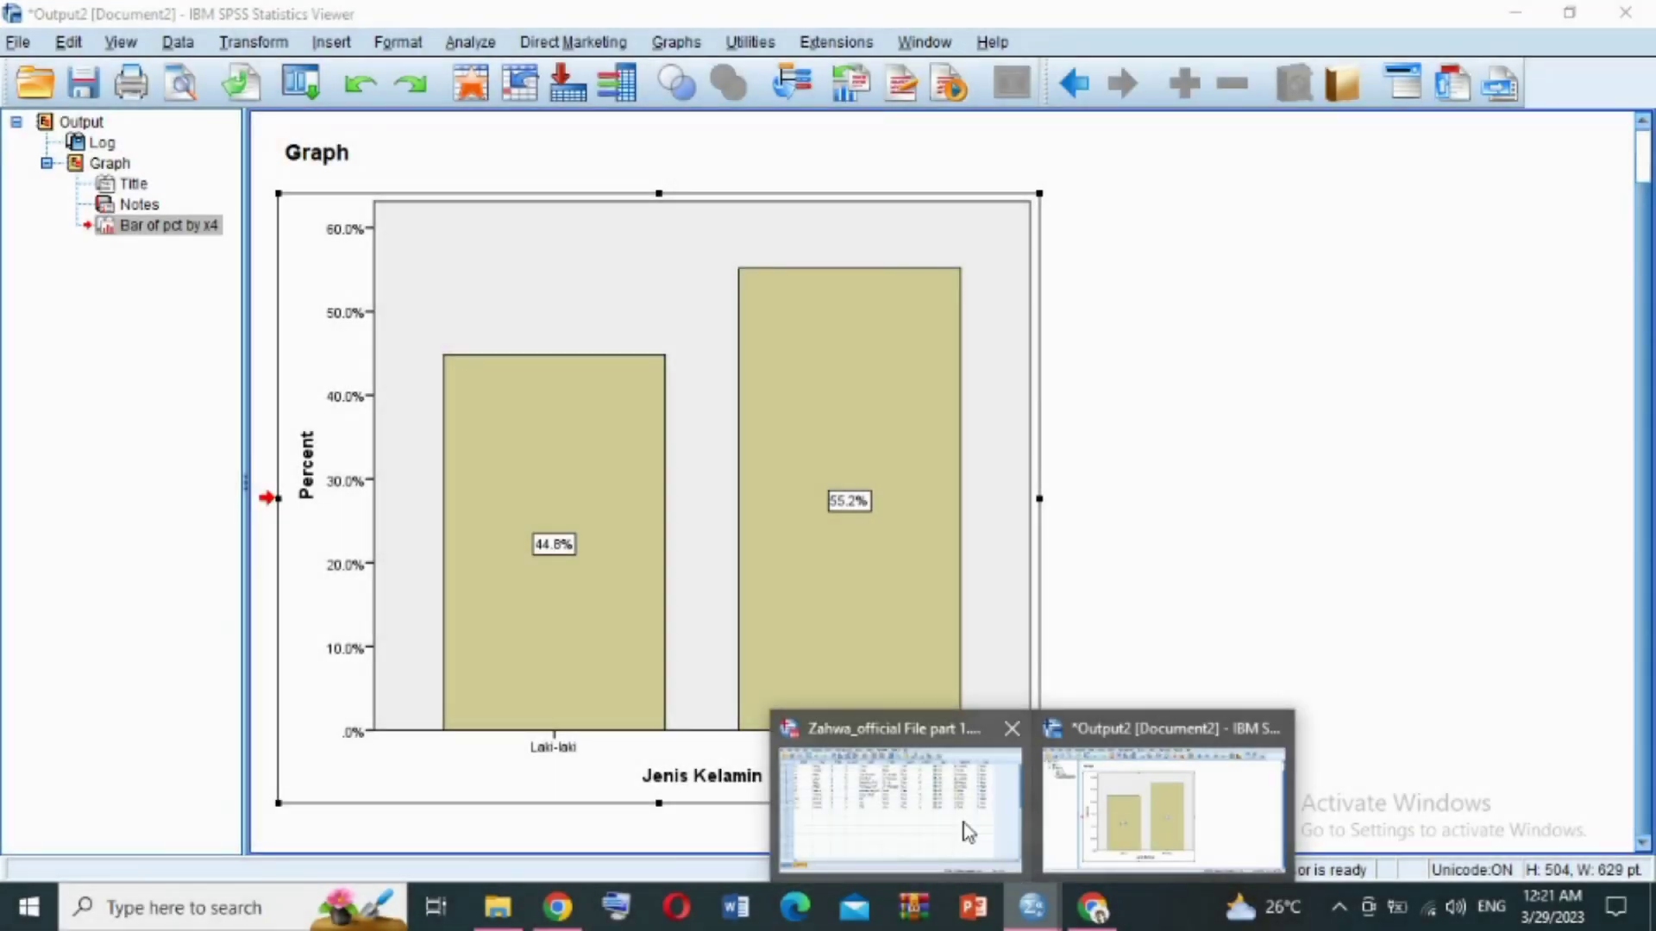
{"action": "left_click", "coordinate": [964, 823]}
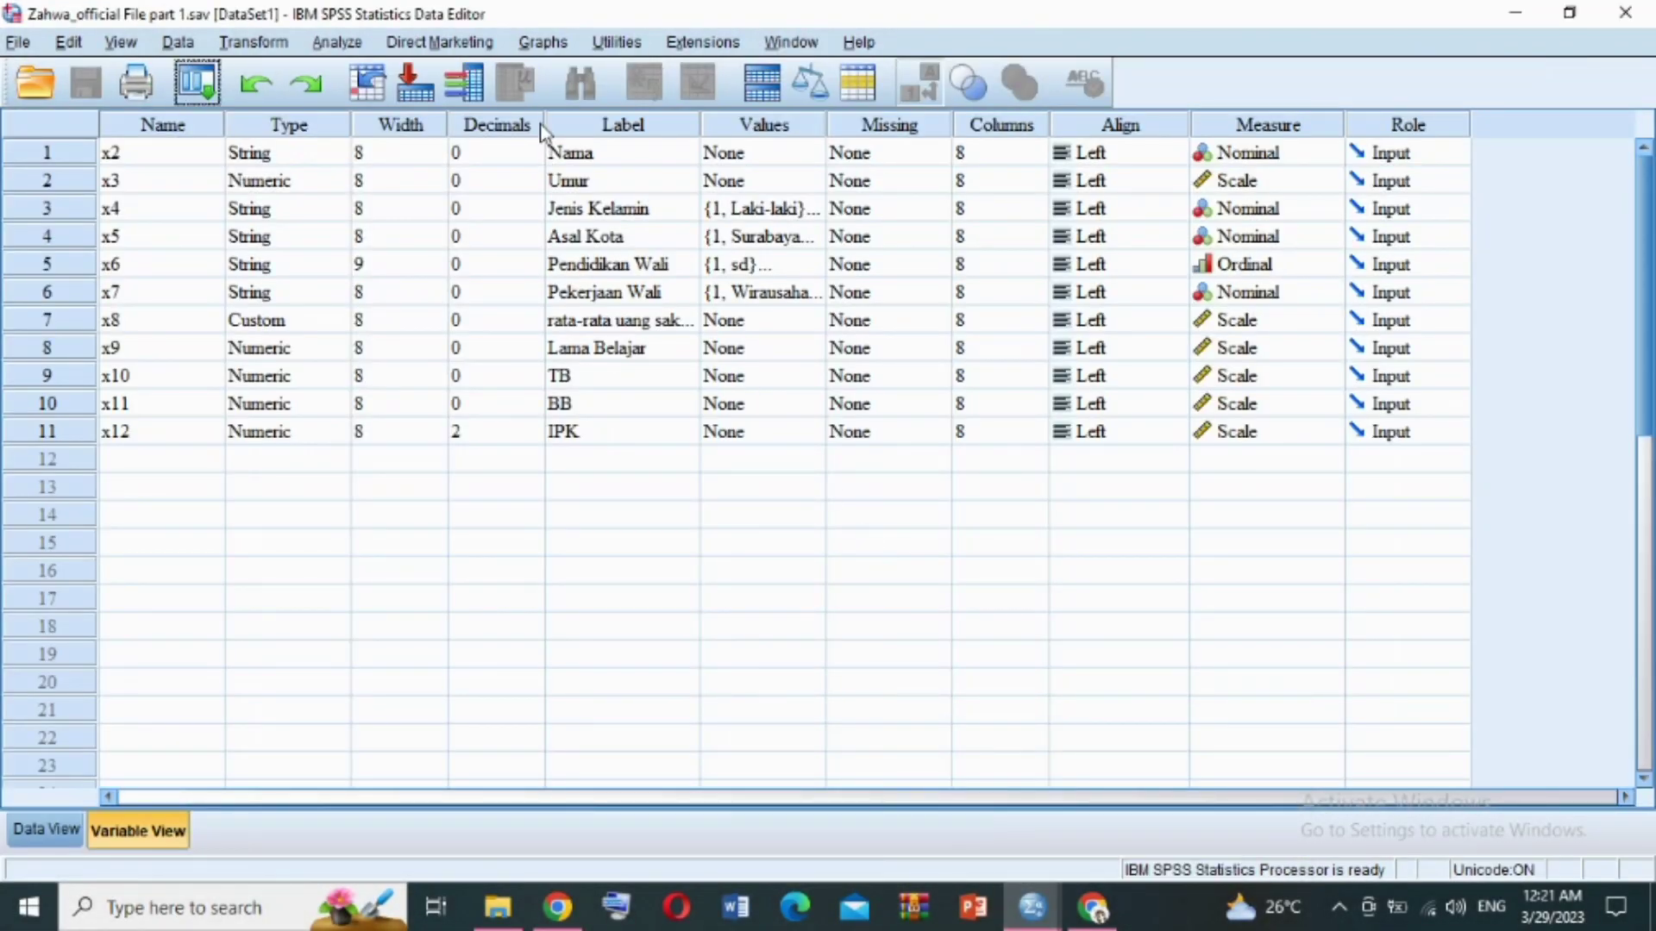
- Start a clustered bar chart using summaries for groups of cases, with the bars representing N of cases
{"action": "left_click", "coordinate": [527, 42]}
{"action": "mouse_move", "coordinate": [785, 226]}
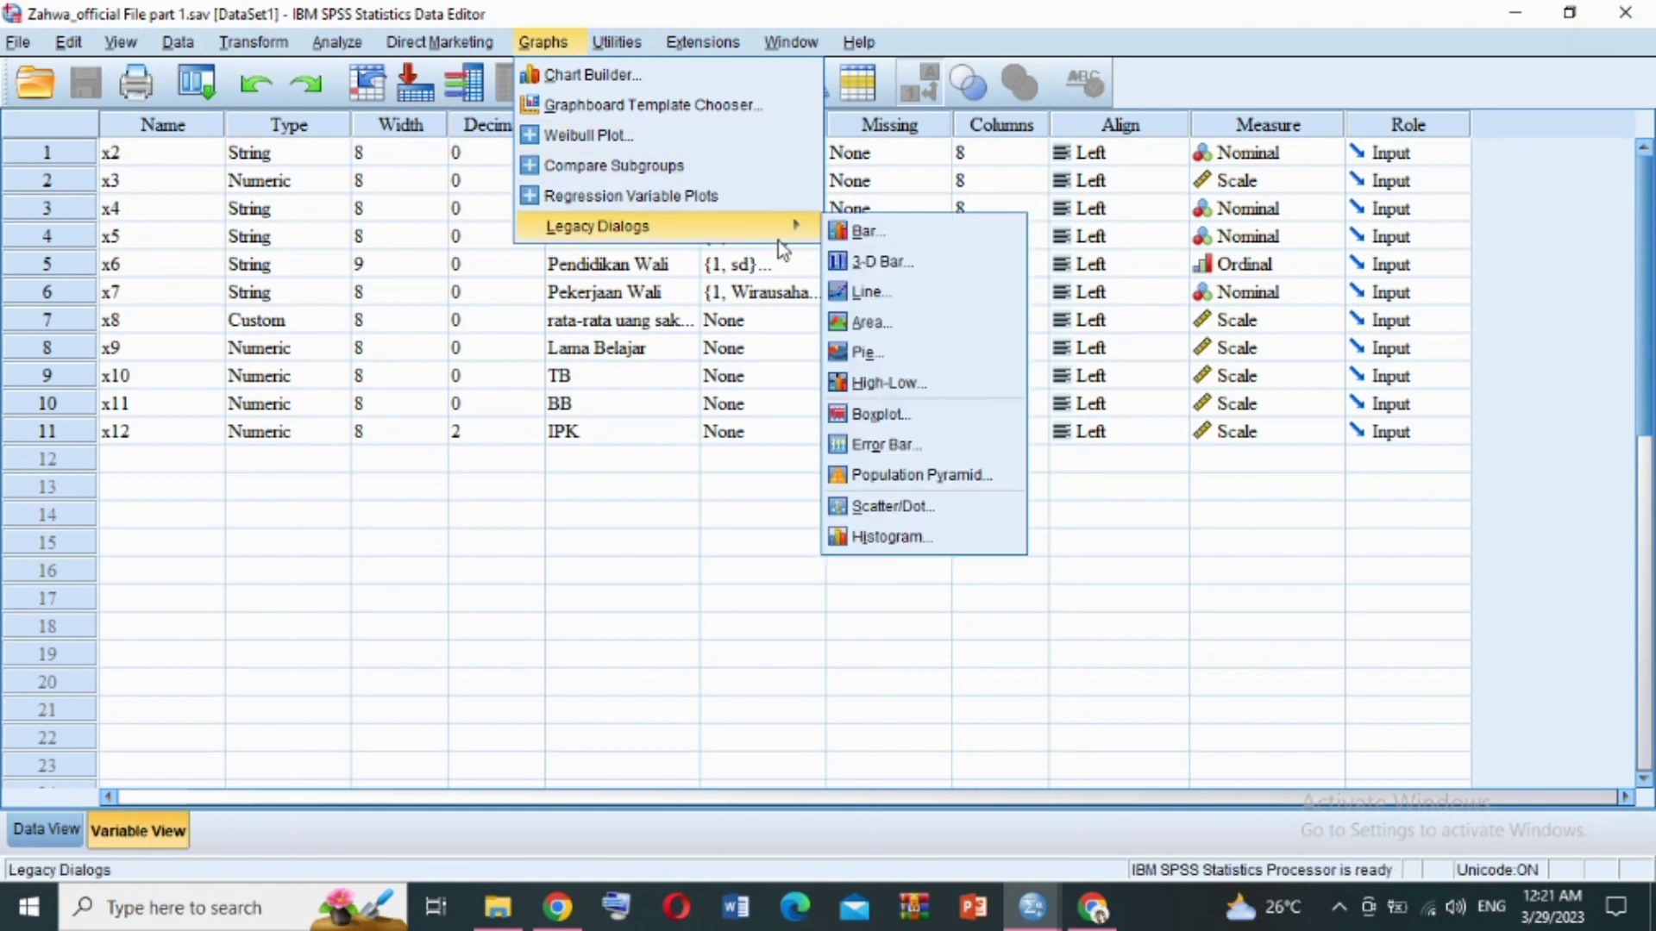
{"action": "left_click", "coordinate": [841, 232]}
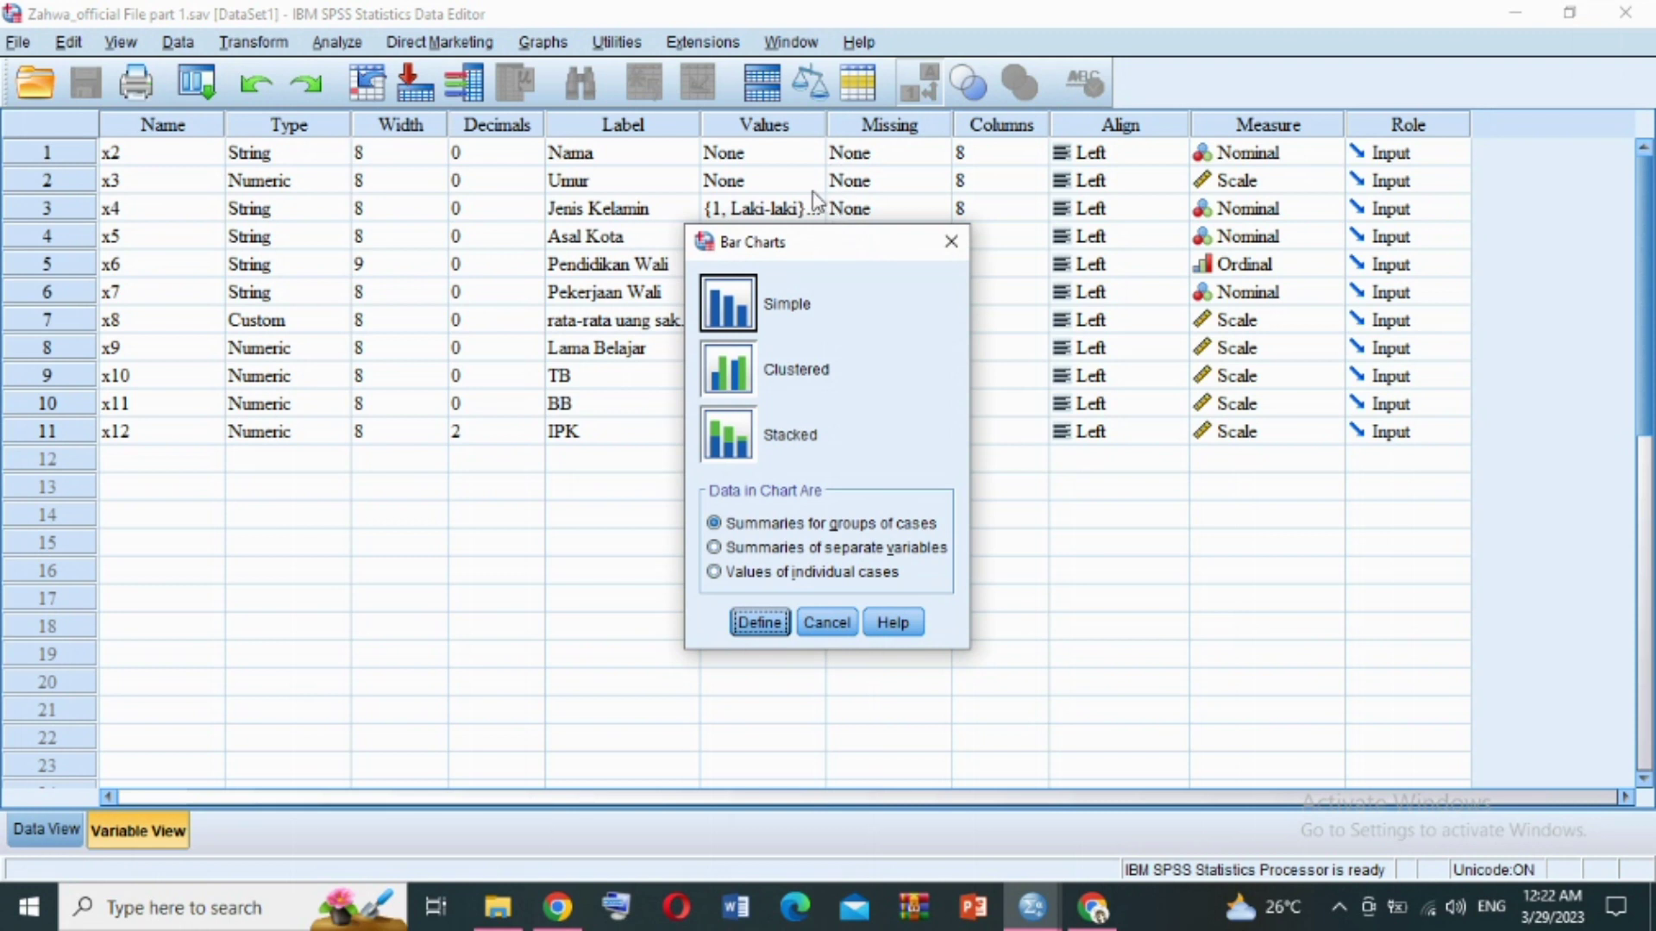
{"action": "left_click", "coordinate": [751, 386]}
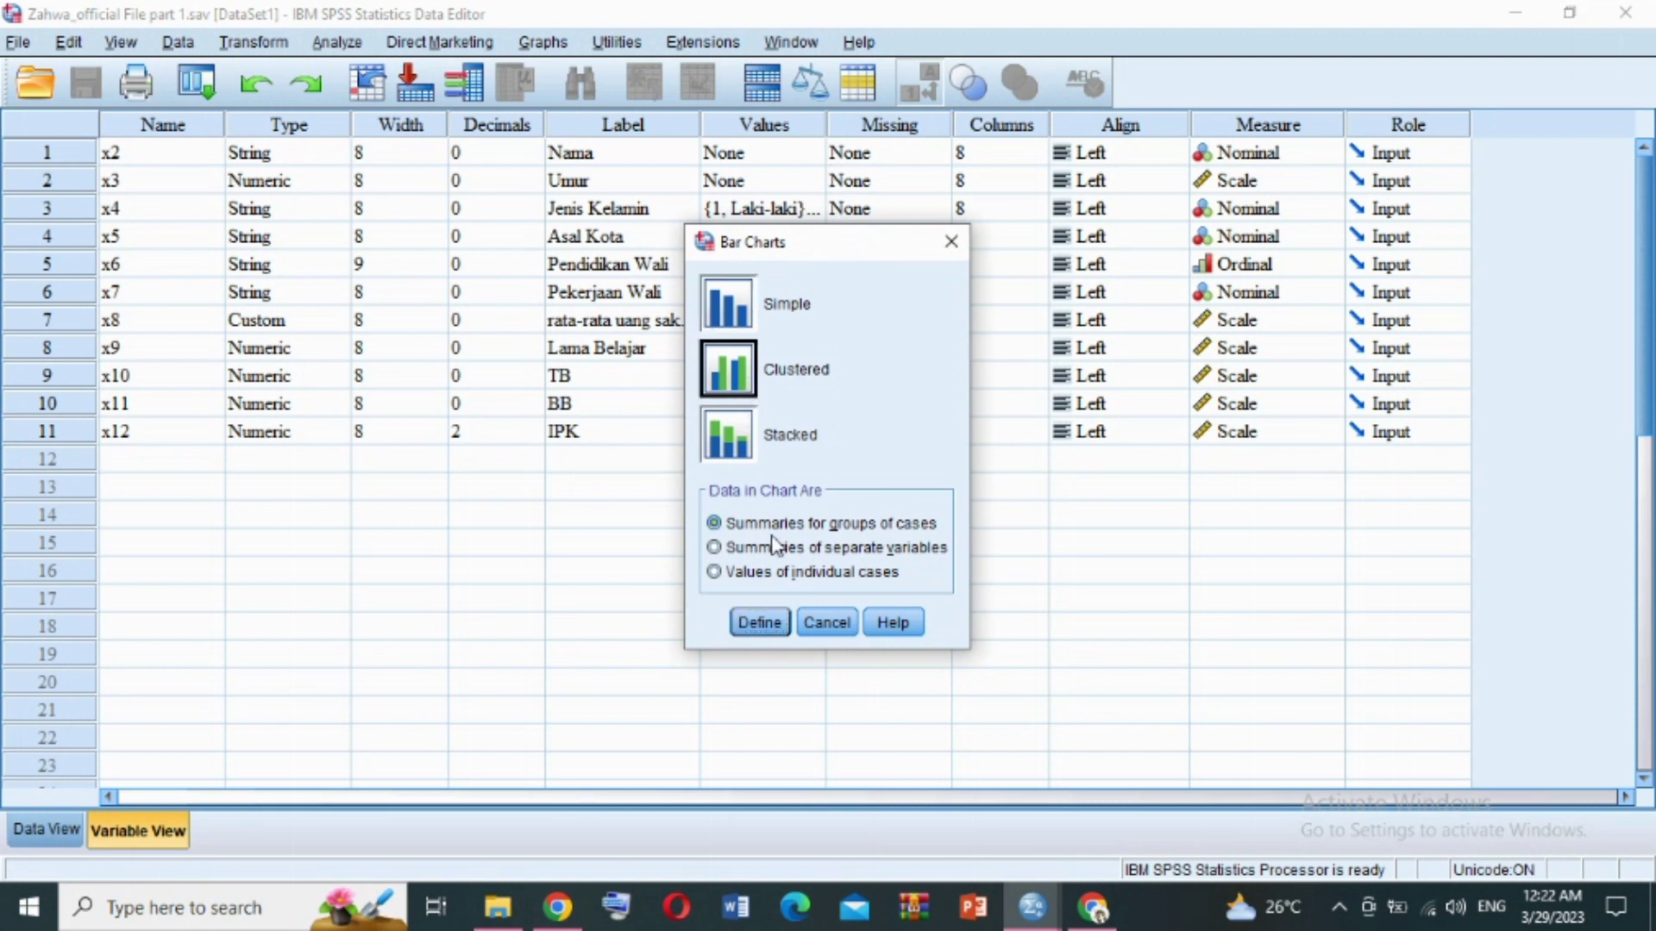
{"action": "left_click", "coordinate": [759, 623]}
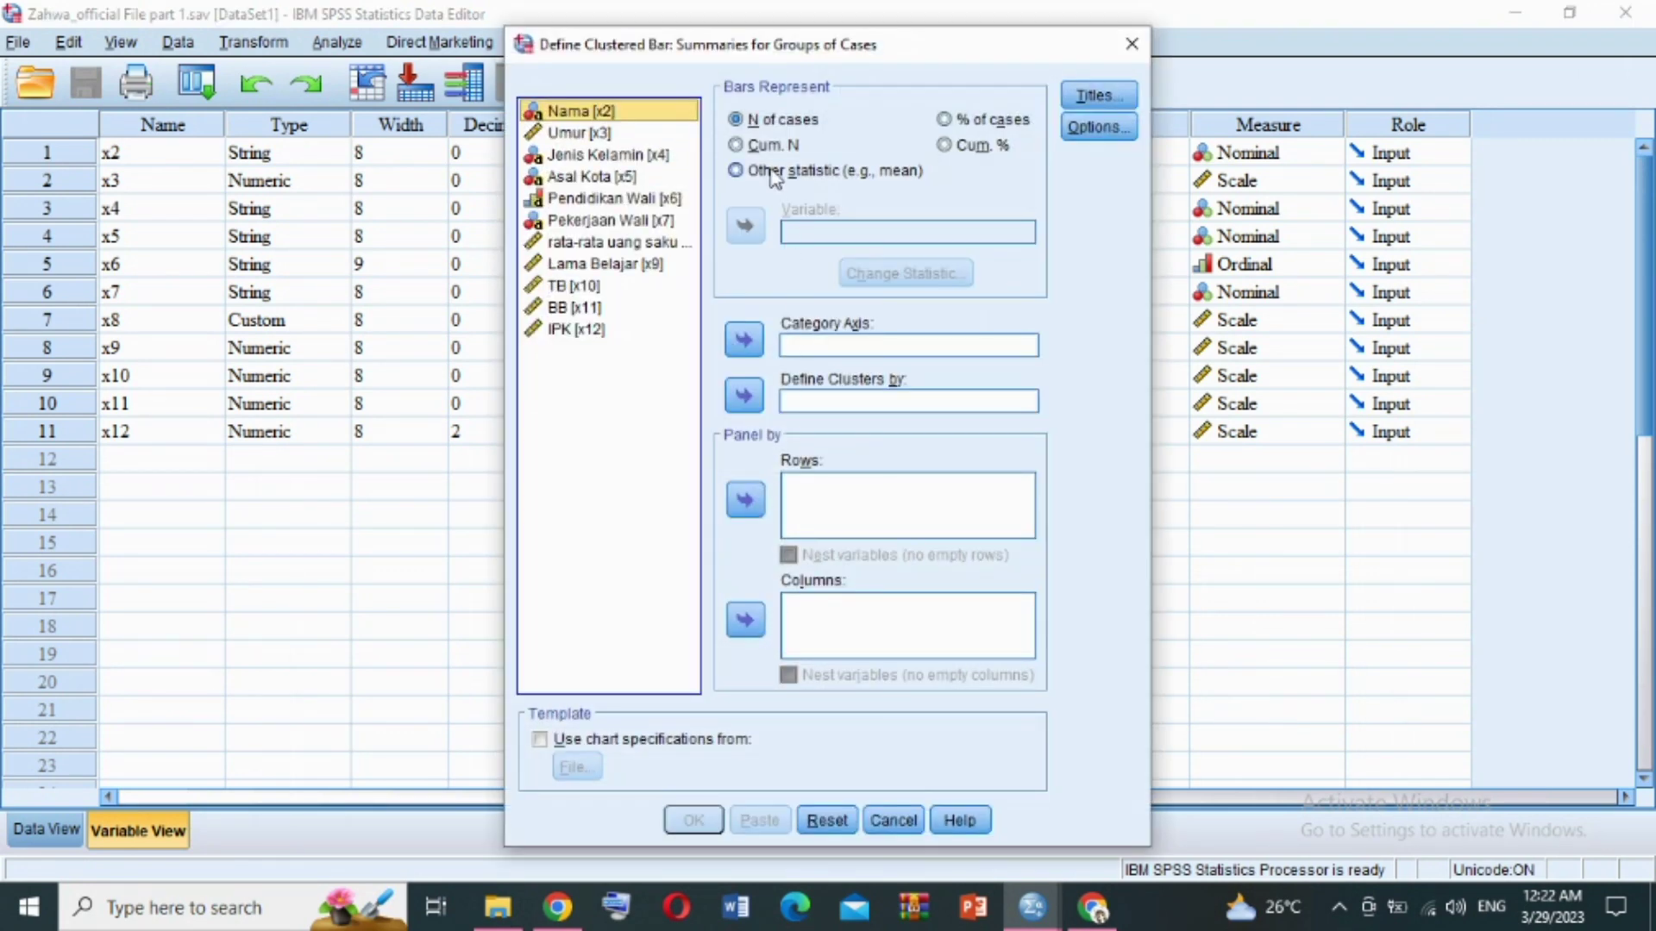
{"action": "left_click", "coordinate": [754, 121]}
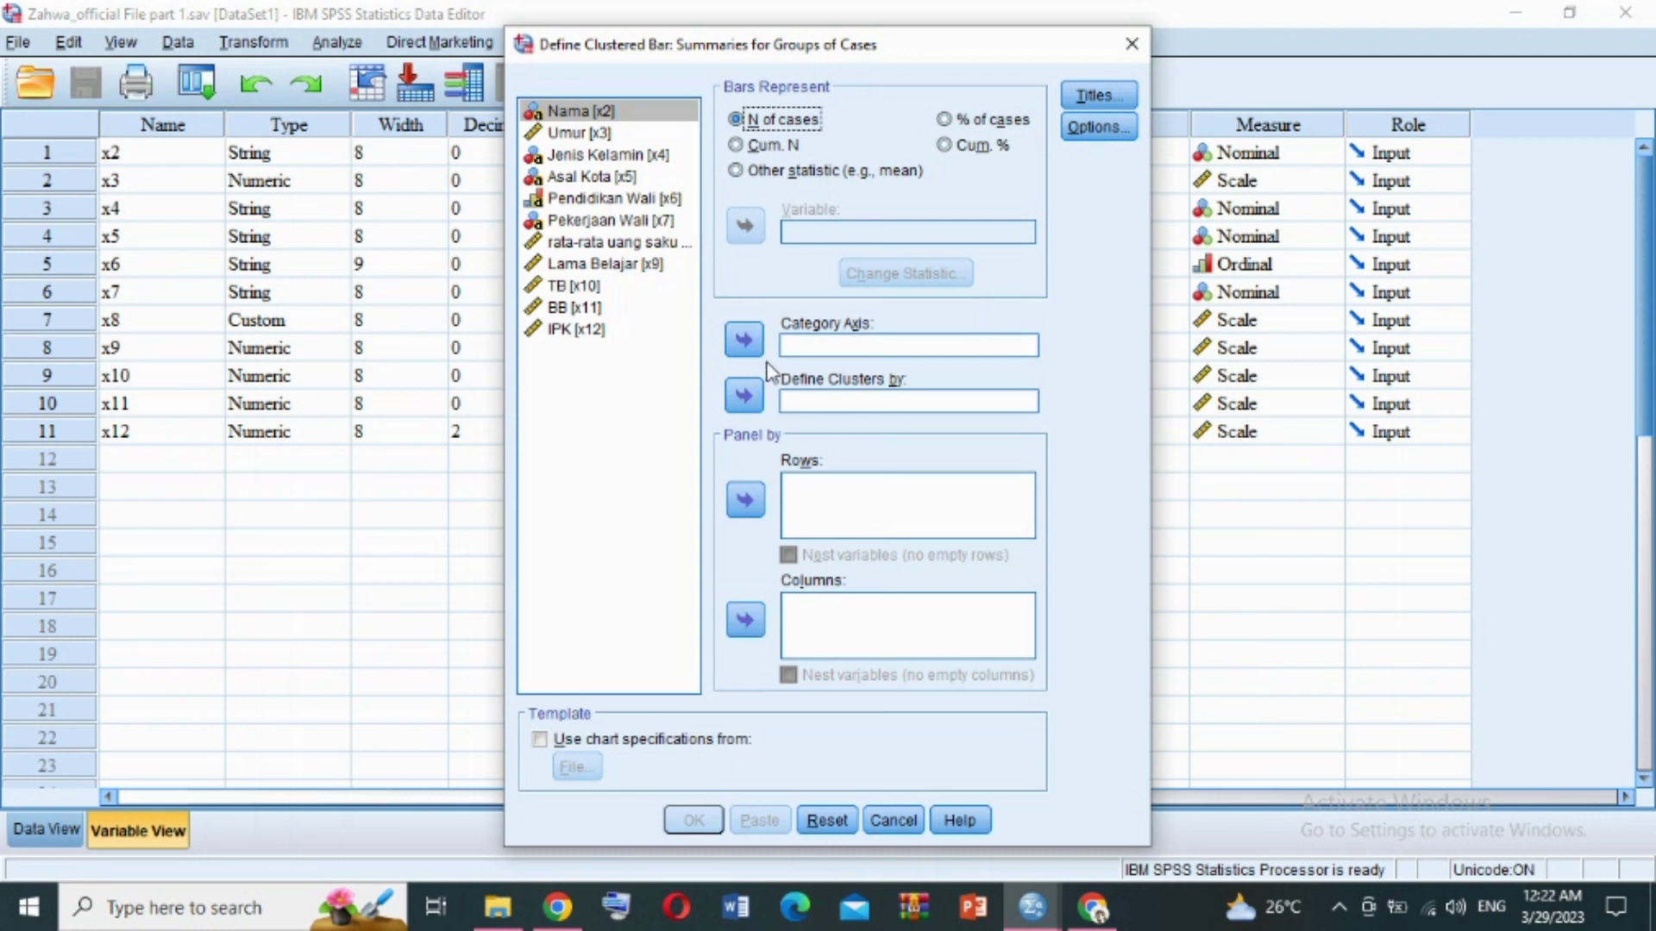
- Put Pekerjaan Wali [x7] on the category axis, define clusters by Pendidikan Wali [x6], and generate the clustered chart
{"action": "left_click", "coordinate": [816, 349]}
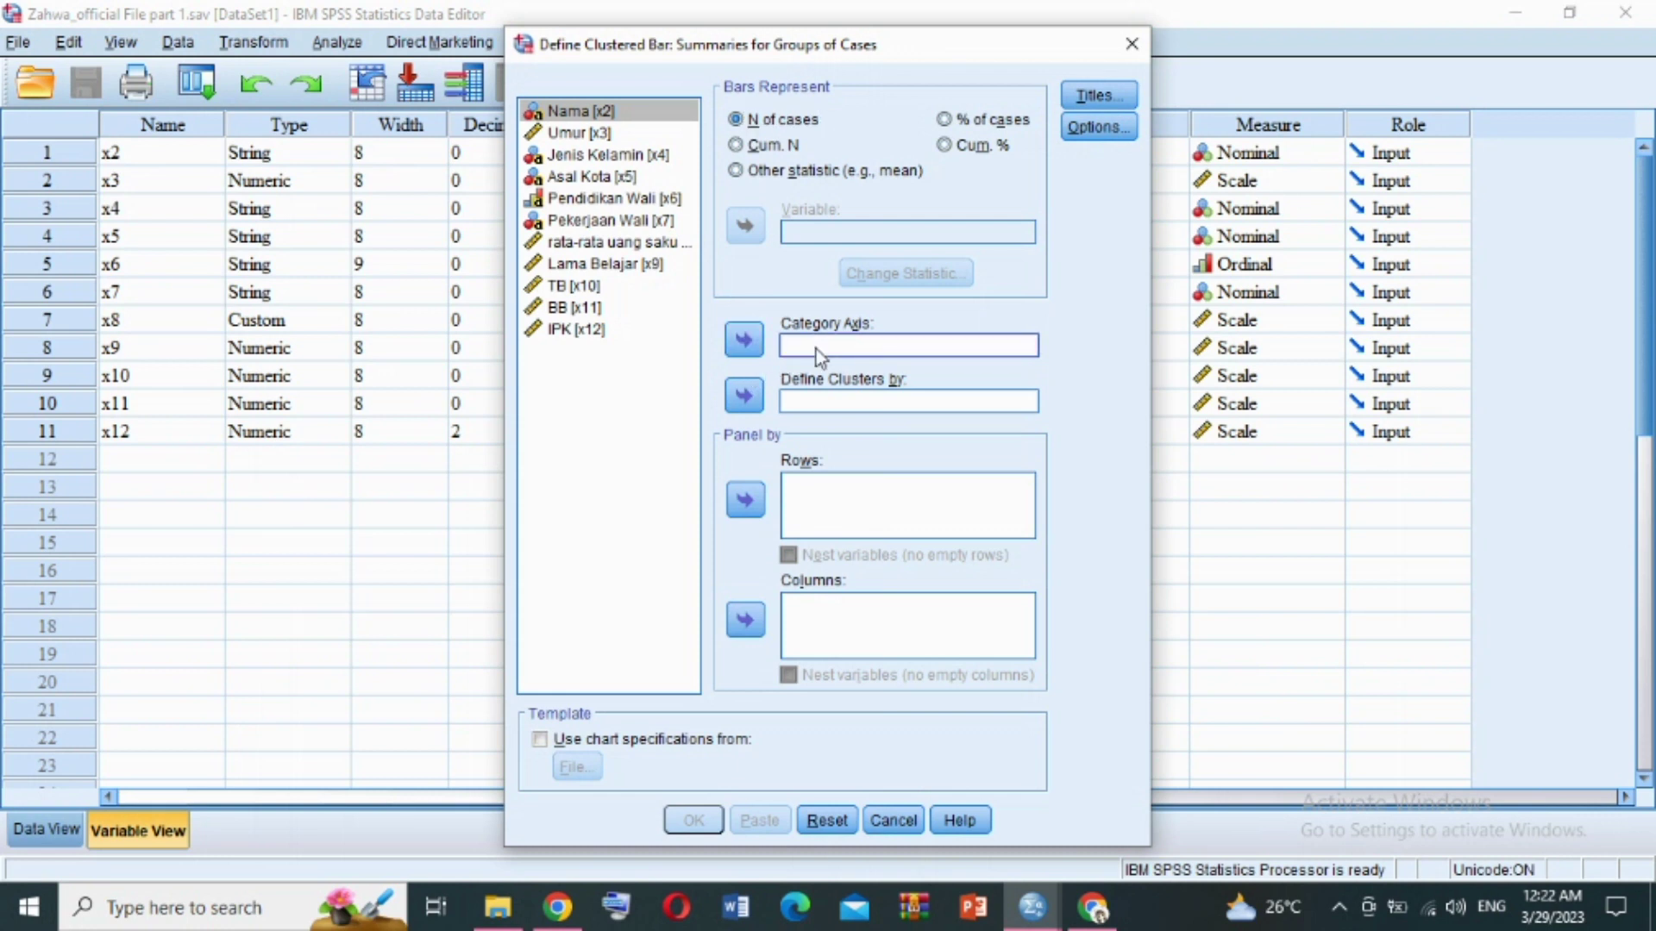
{"action": "left_click", "coordinate": [618, 221]}
{"action": "left_click", "coordinate": [745, 349]}
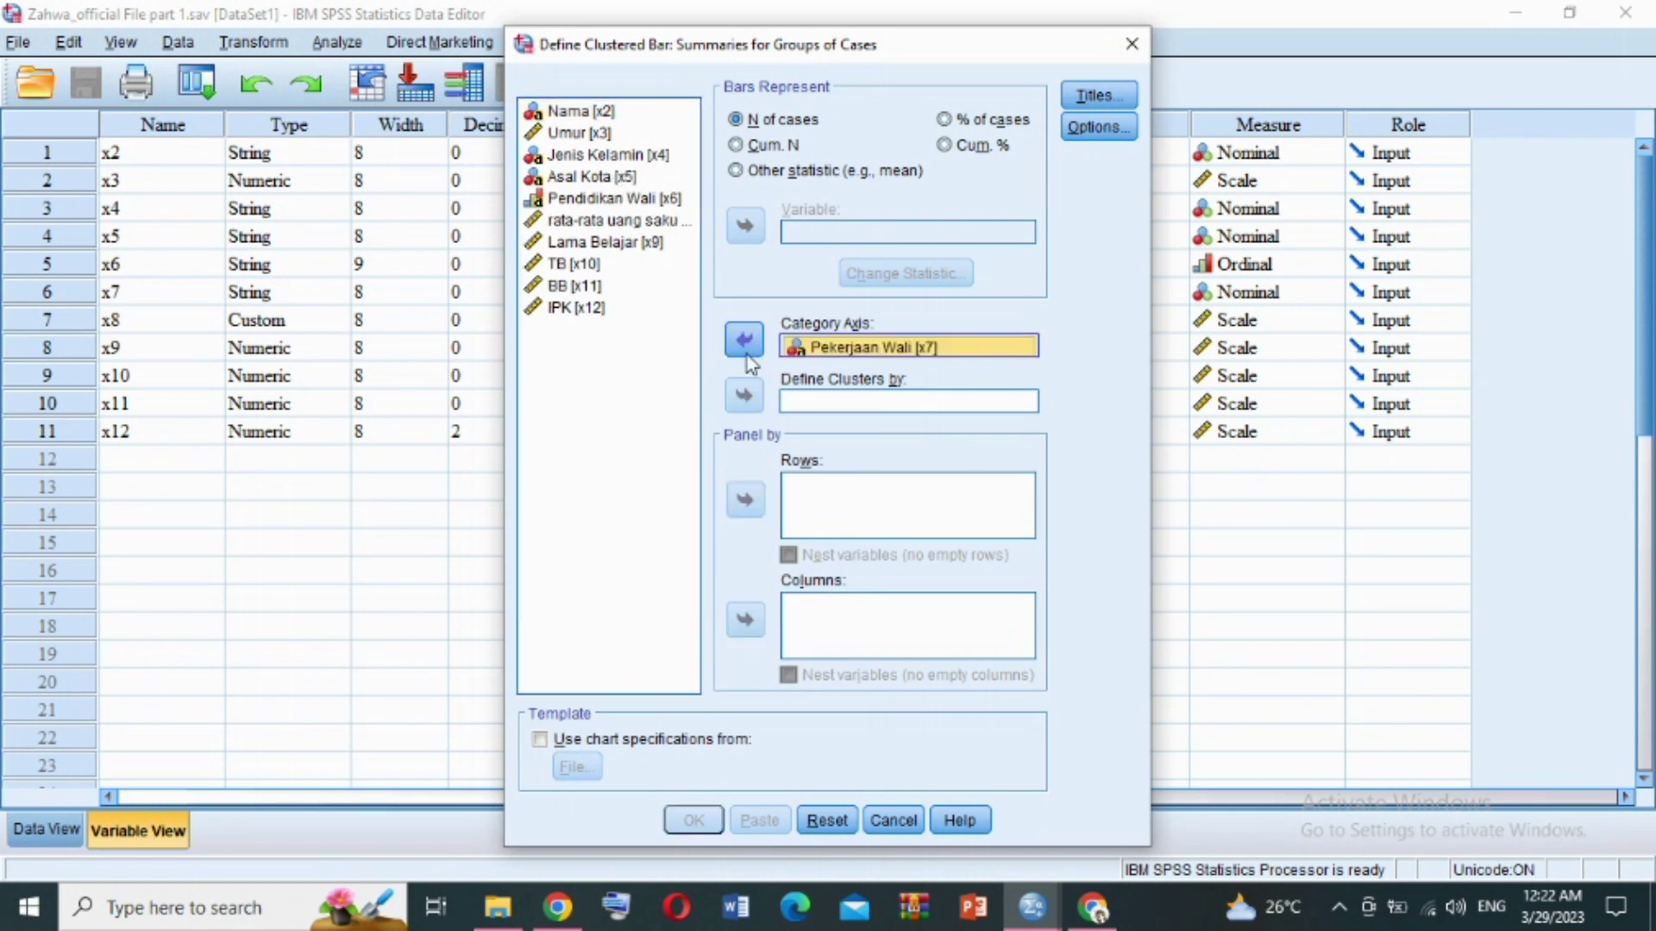
{"action": "left_click", "coordinate": [663, 200]}
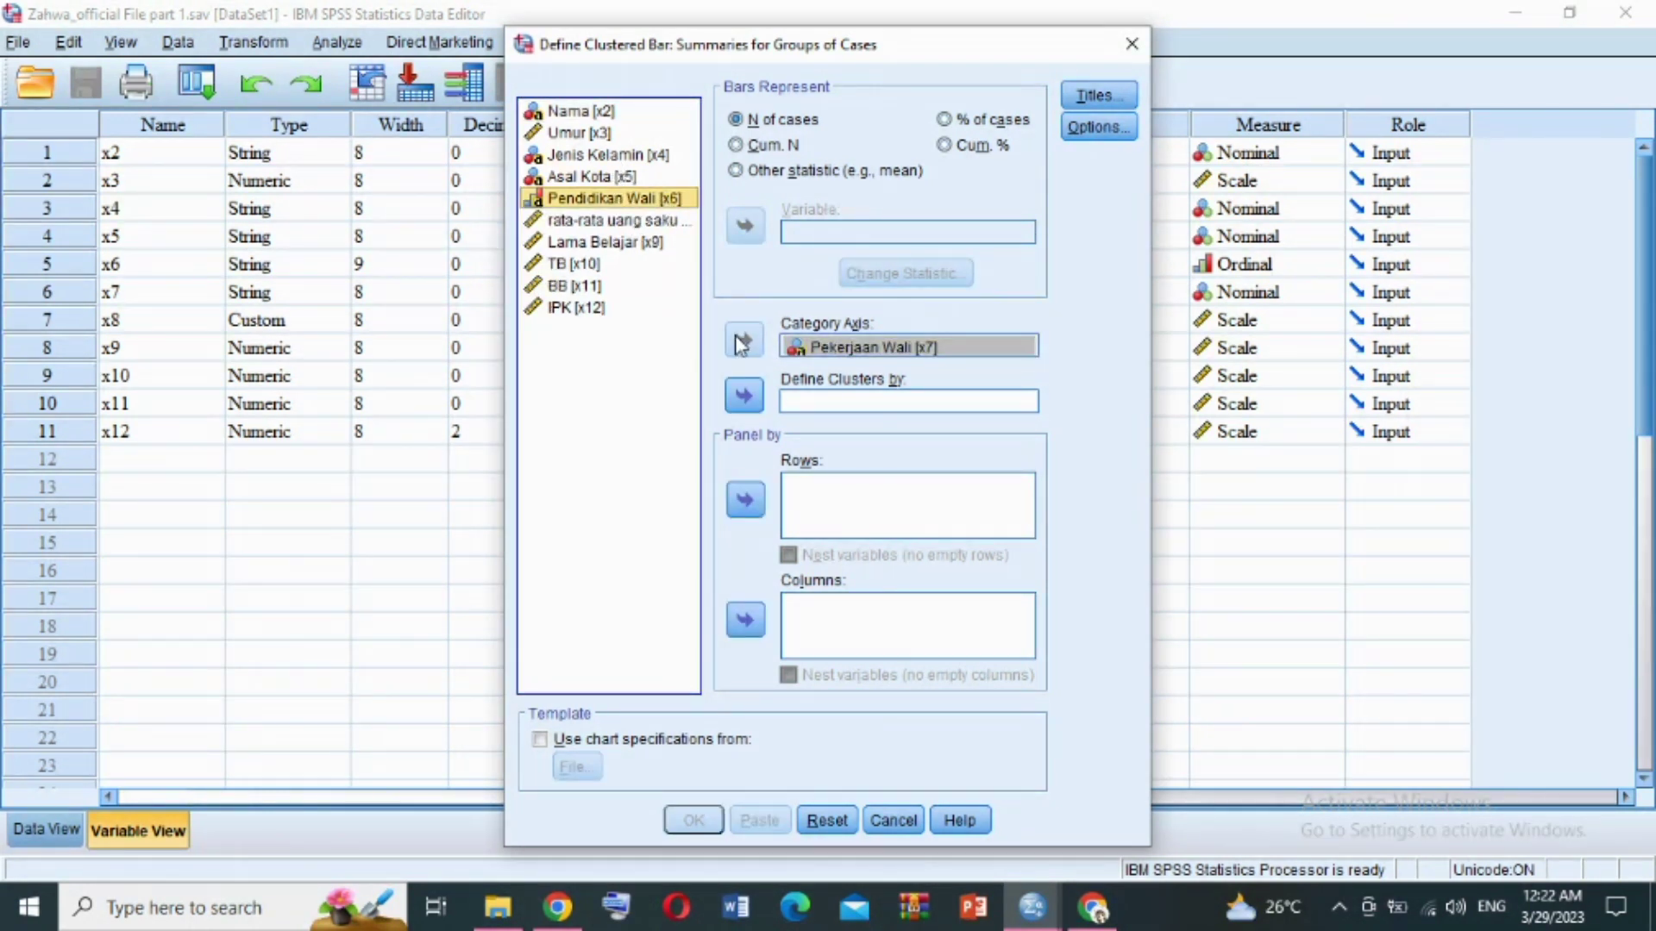
{"action": "left_click", "coordinate": [745, 407]}
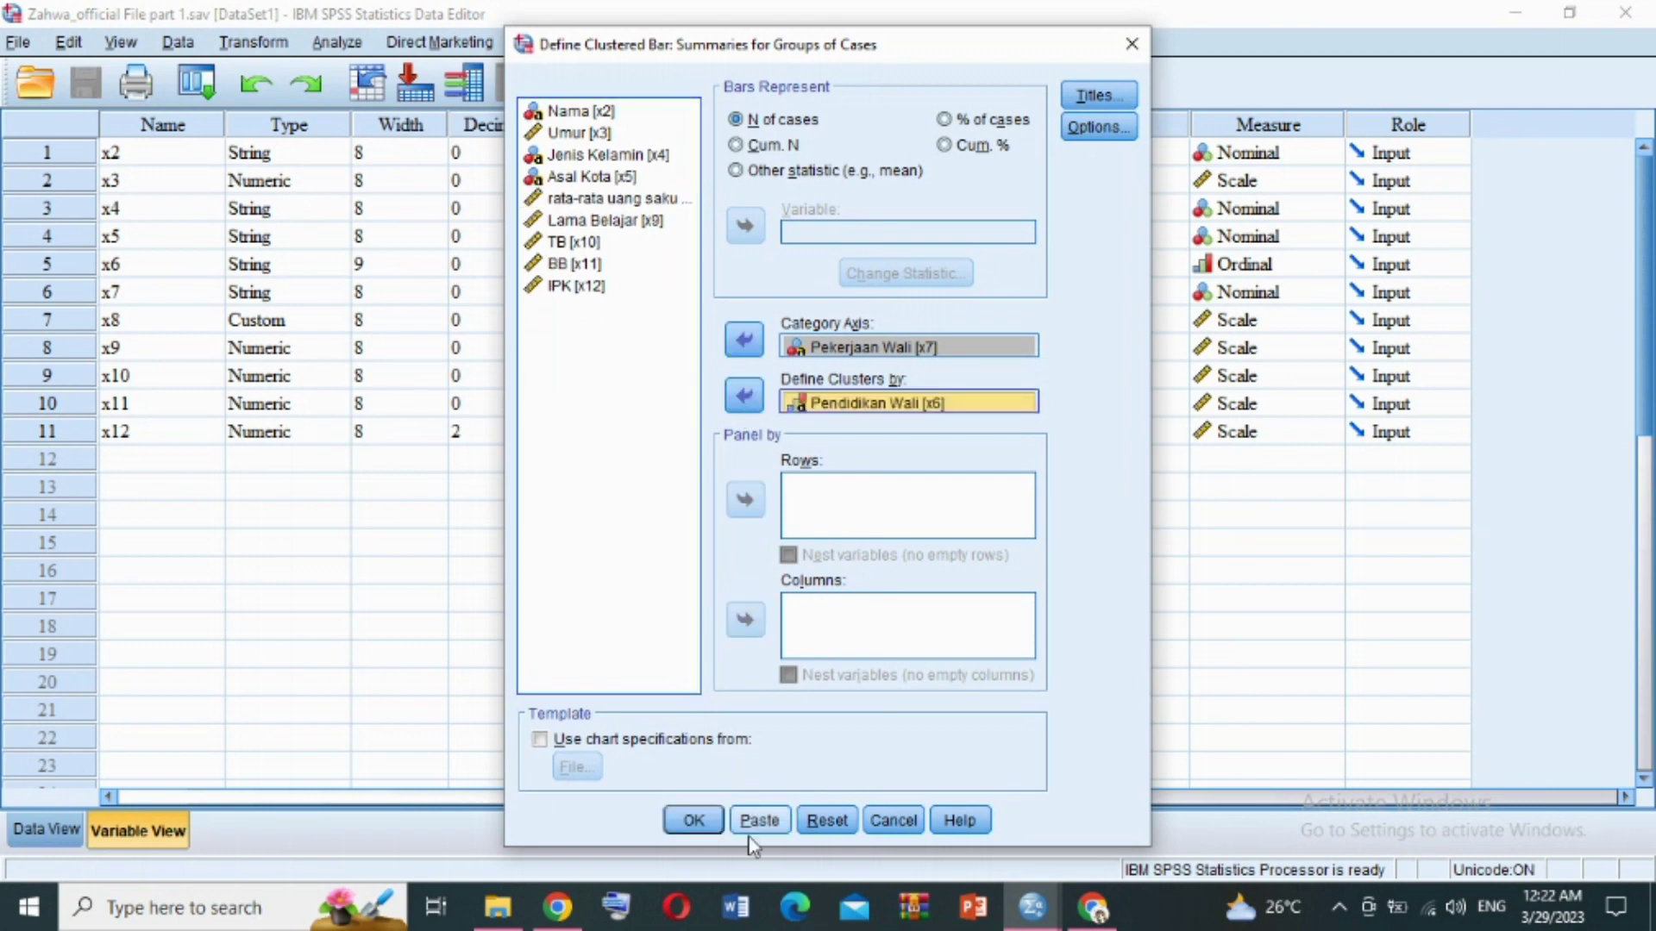
{"action": "left_click", "coordinate": [695, 821]}
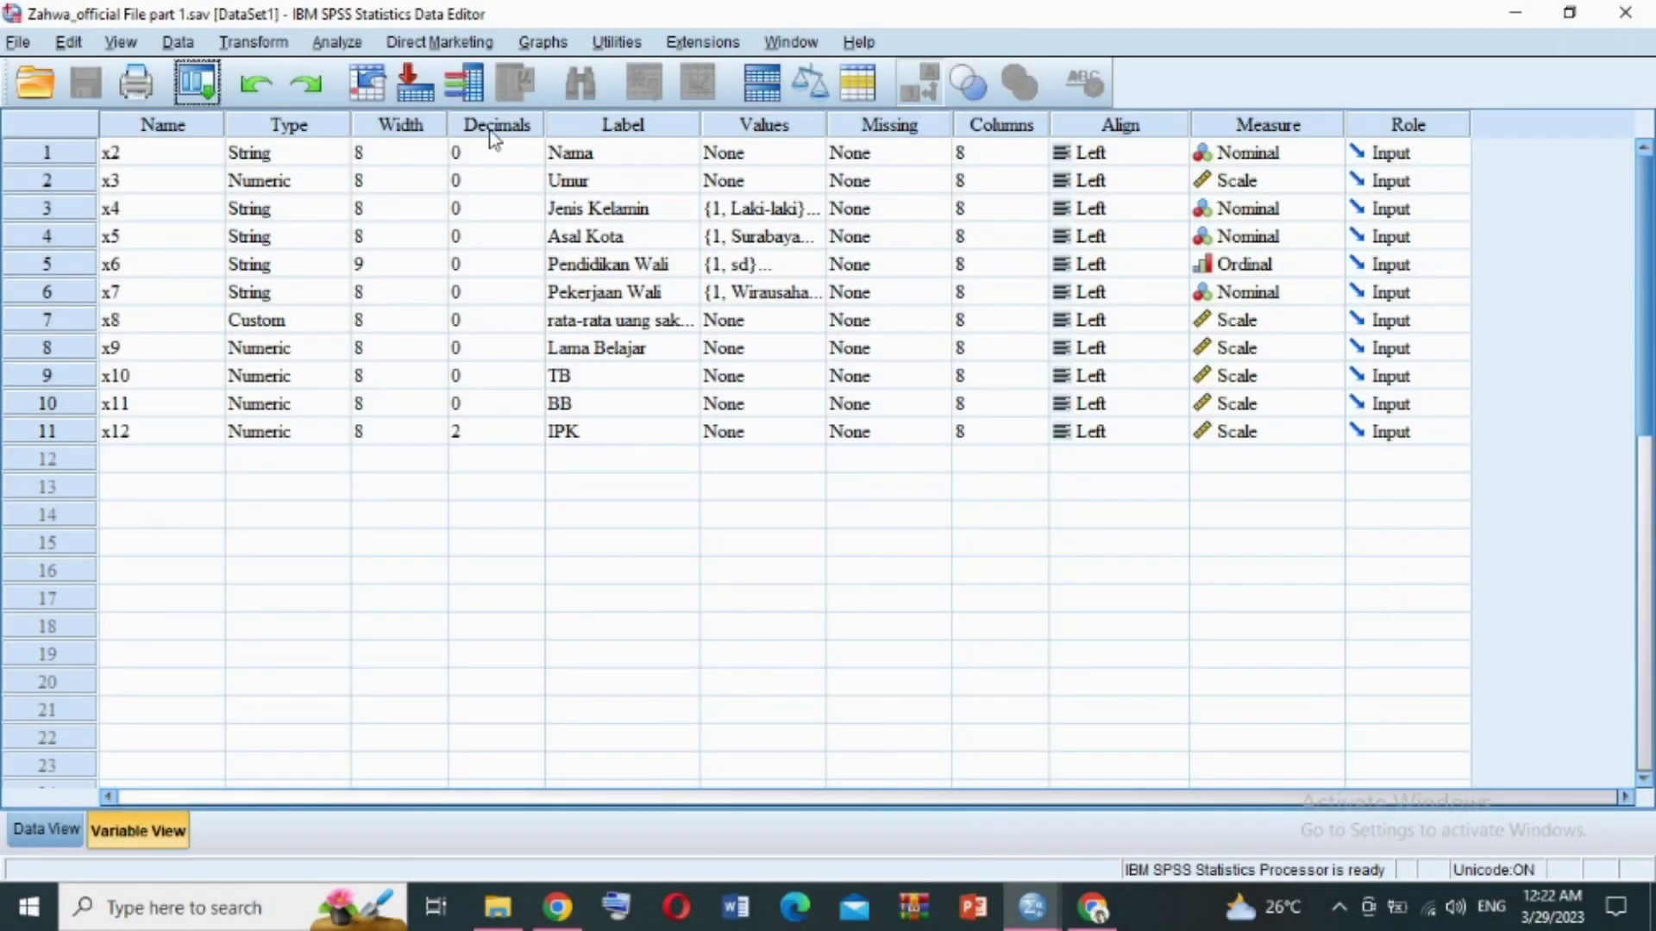
- Start a stacked bar chart using summaries for groups of cases
{"action": "left_click", "coordinate": [545, 43]}
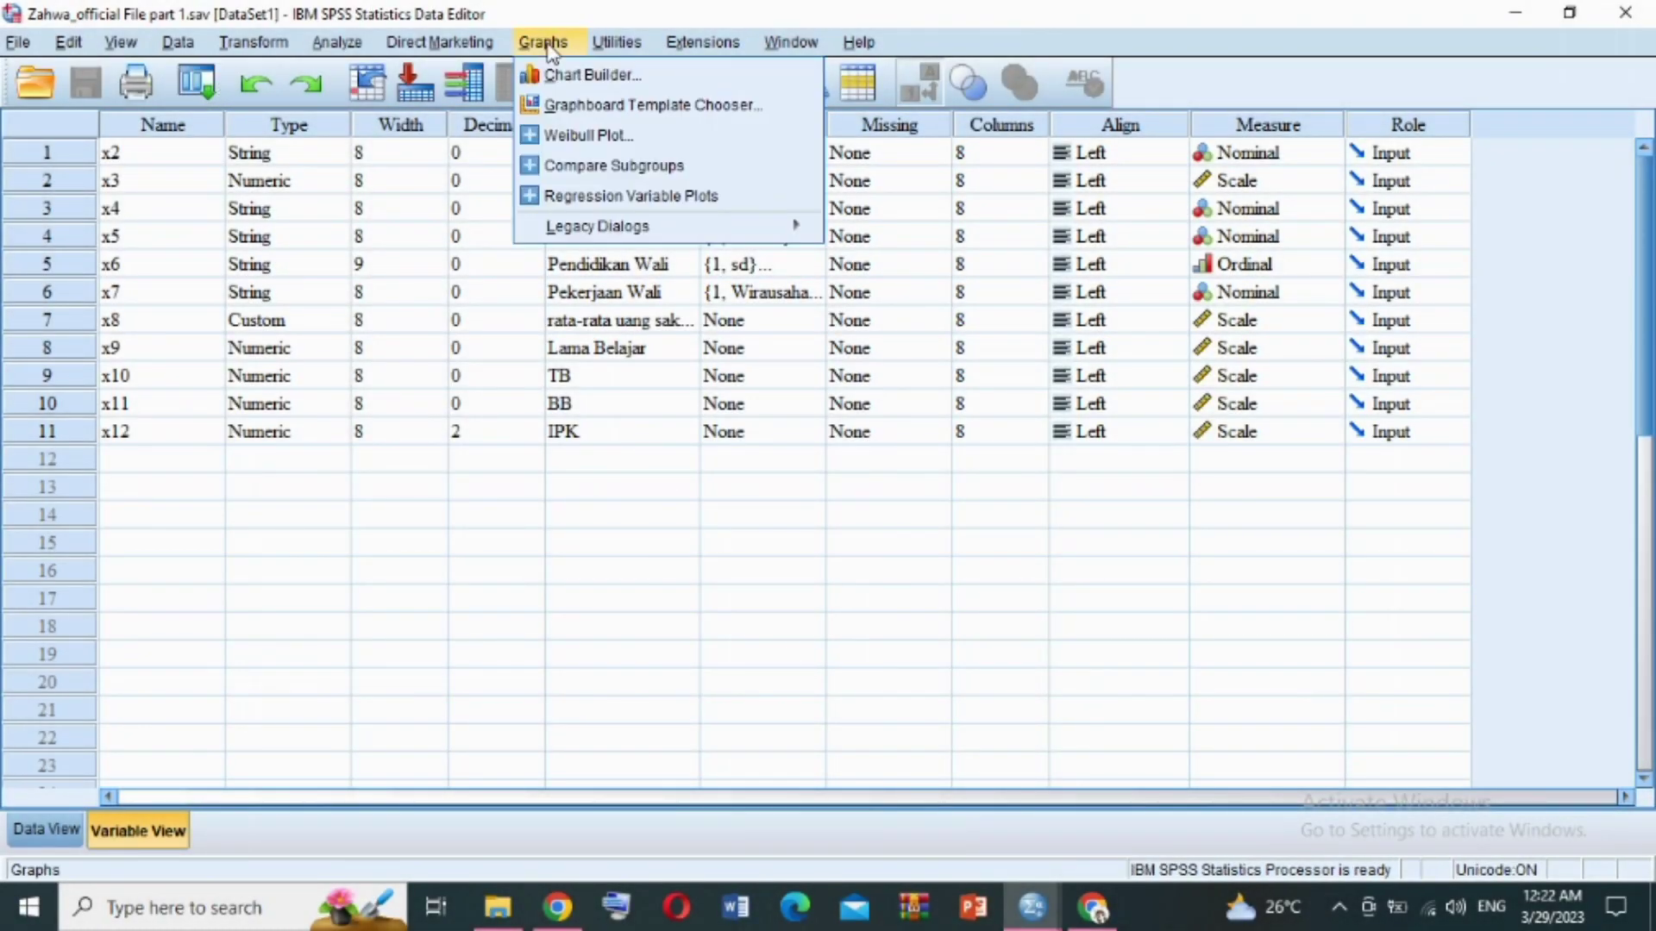
{"action": "mouse_move", "coordinate": [712, 227]}
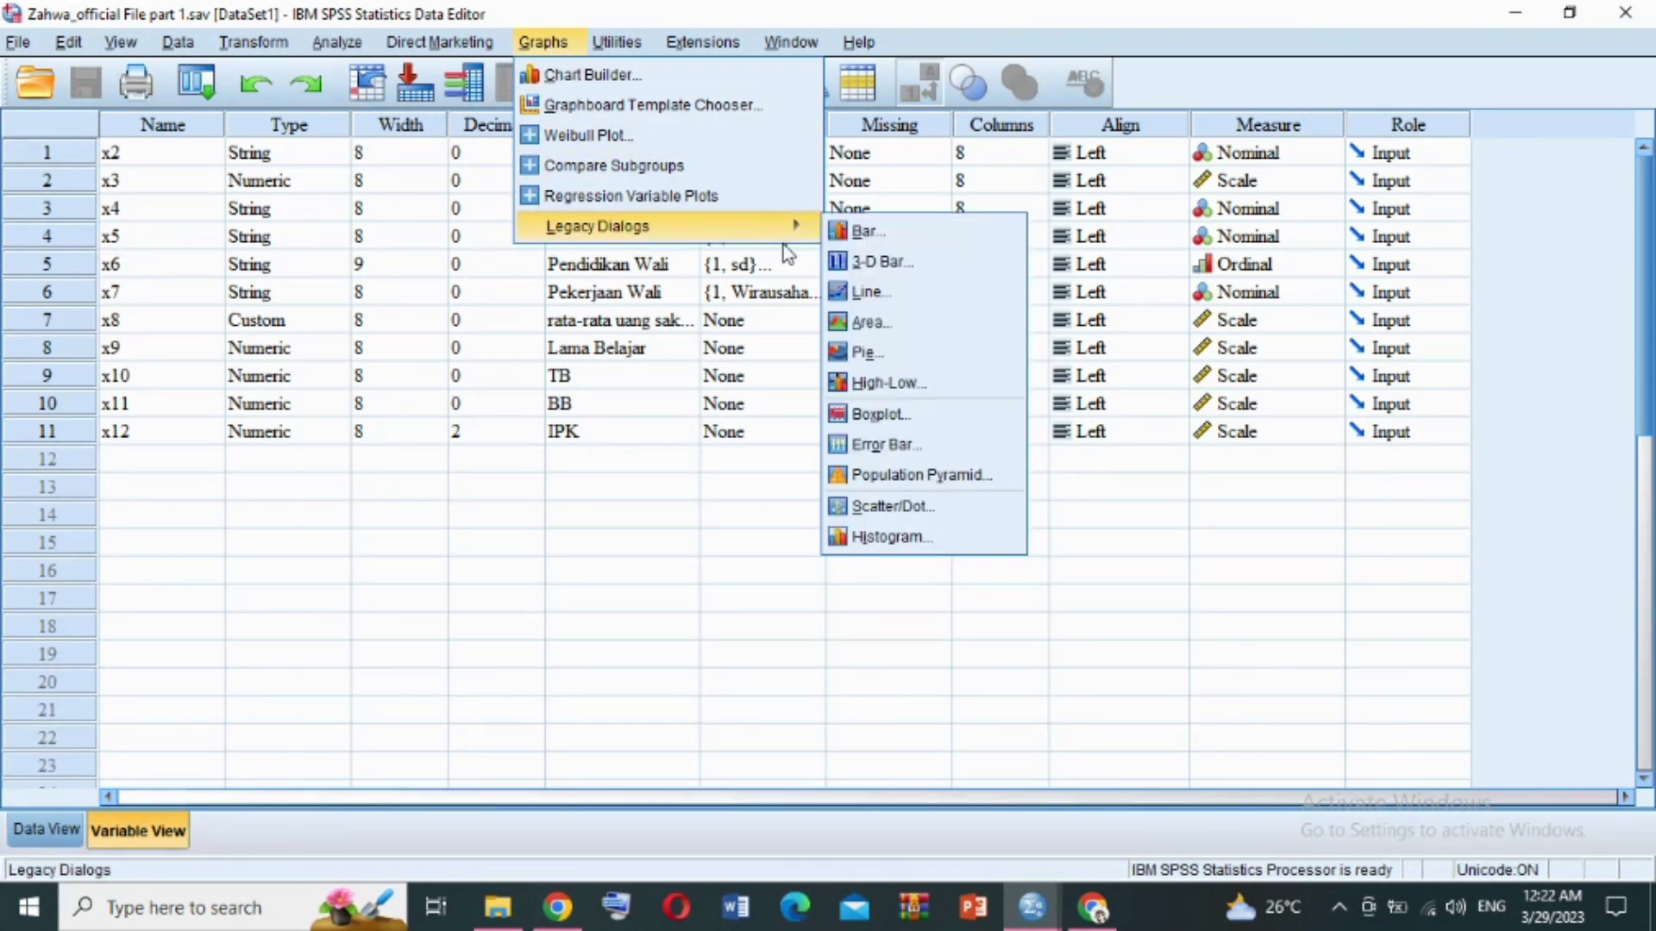
{"action": "left_click", "coordinate": [873, 241]}
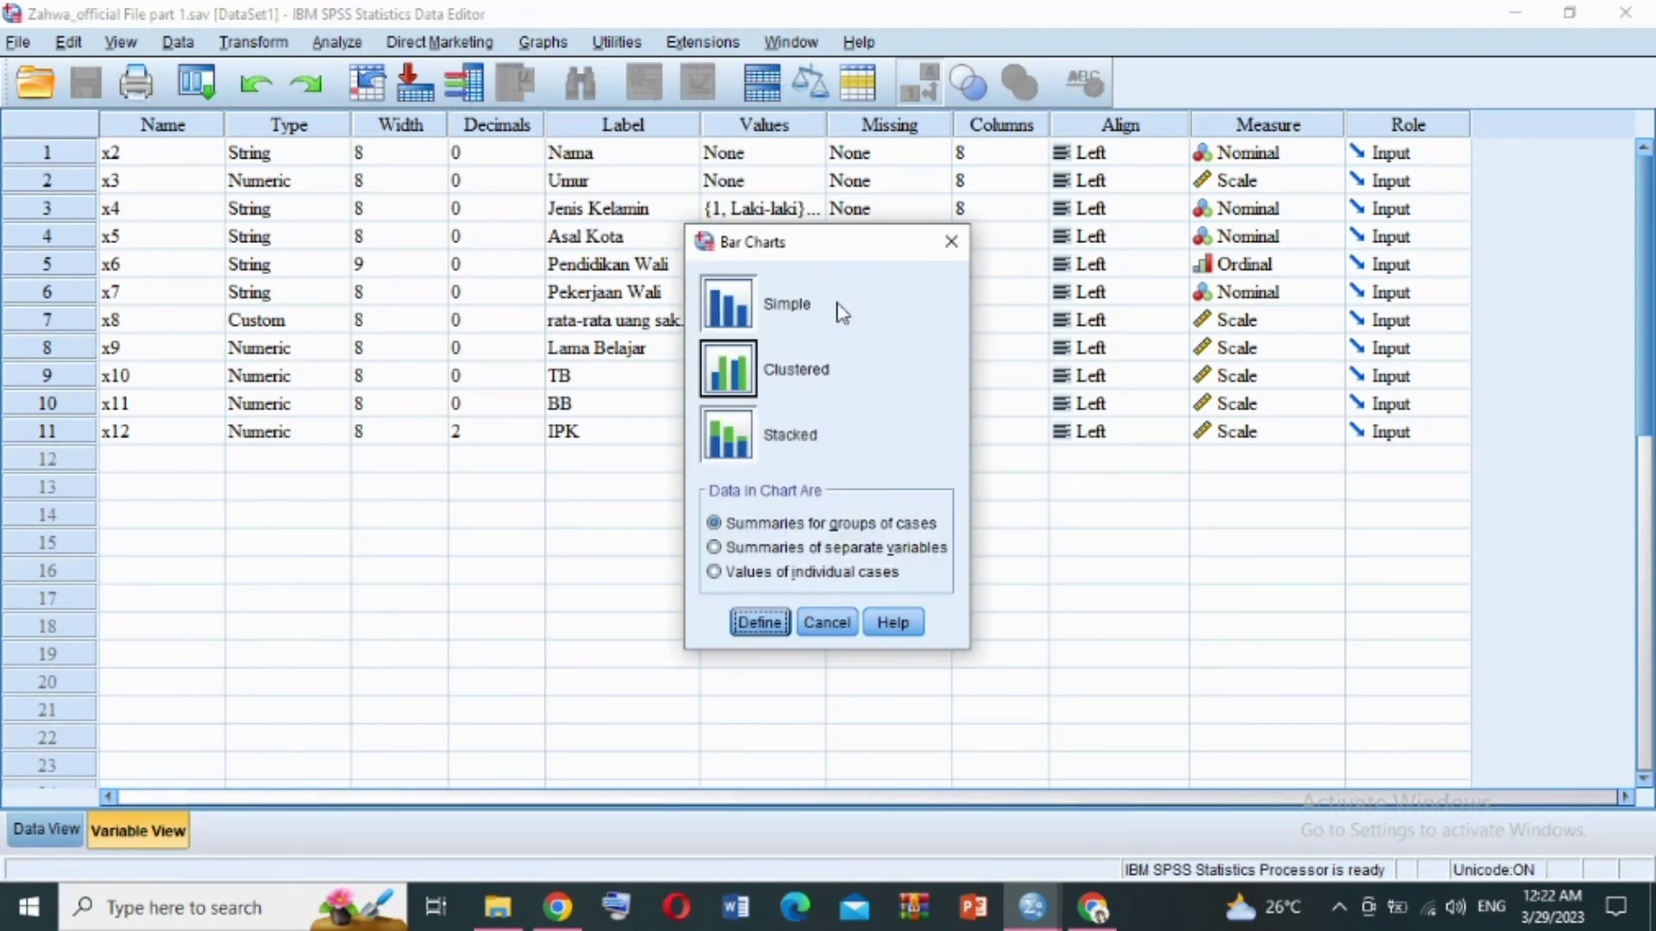
{"action": "left_click", "coordinate": [747, 440]}
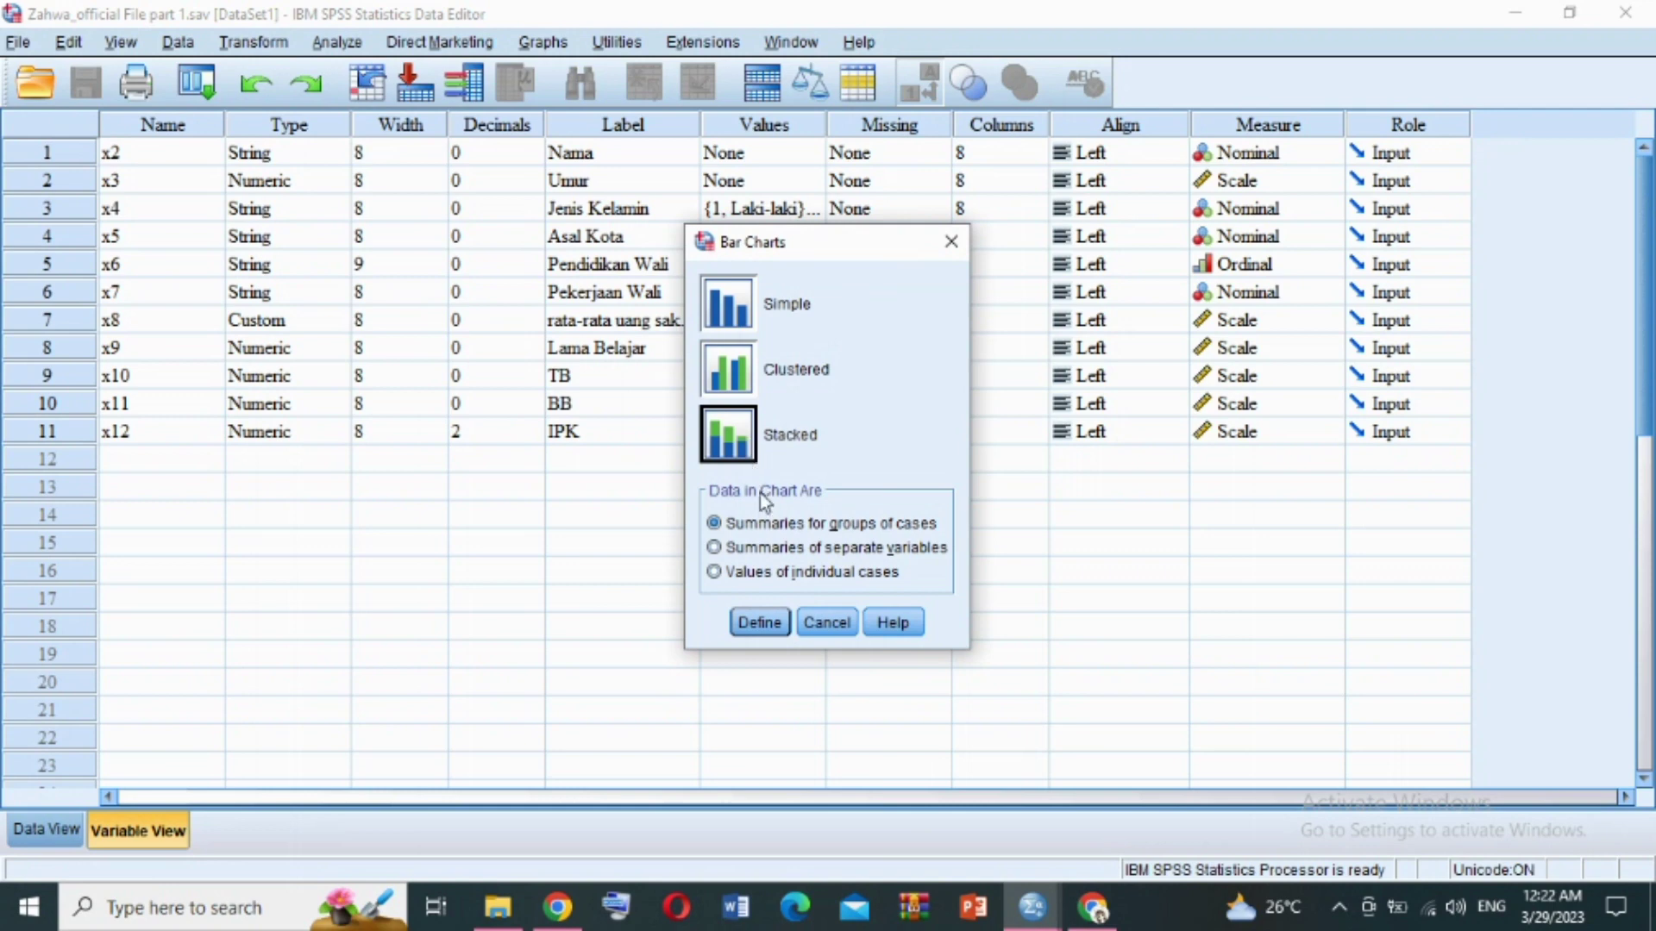
{"action": "left_click", "coordinate": [759, 623]}
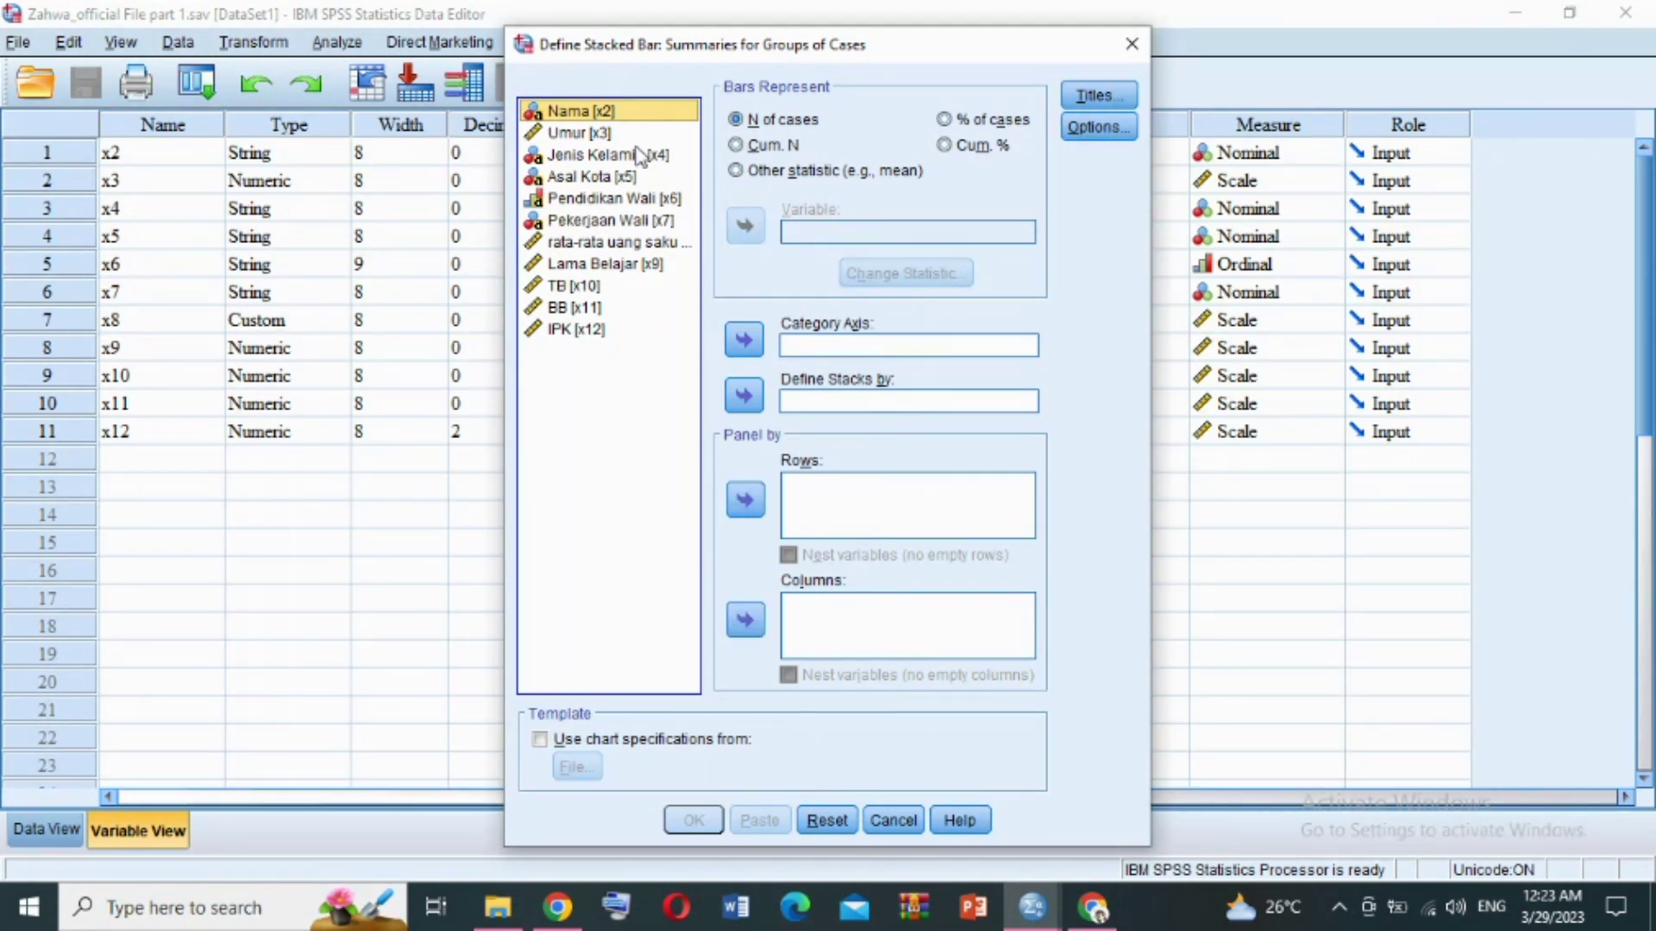
- Put Pekerjaan Wali [x7] on the category axis, define stacks by Pendidikan Wali [x6], and generate the stacked chart
{"action": "left_click", "coordinate": [628, 220]}
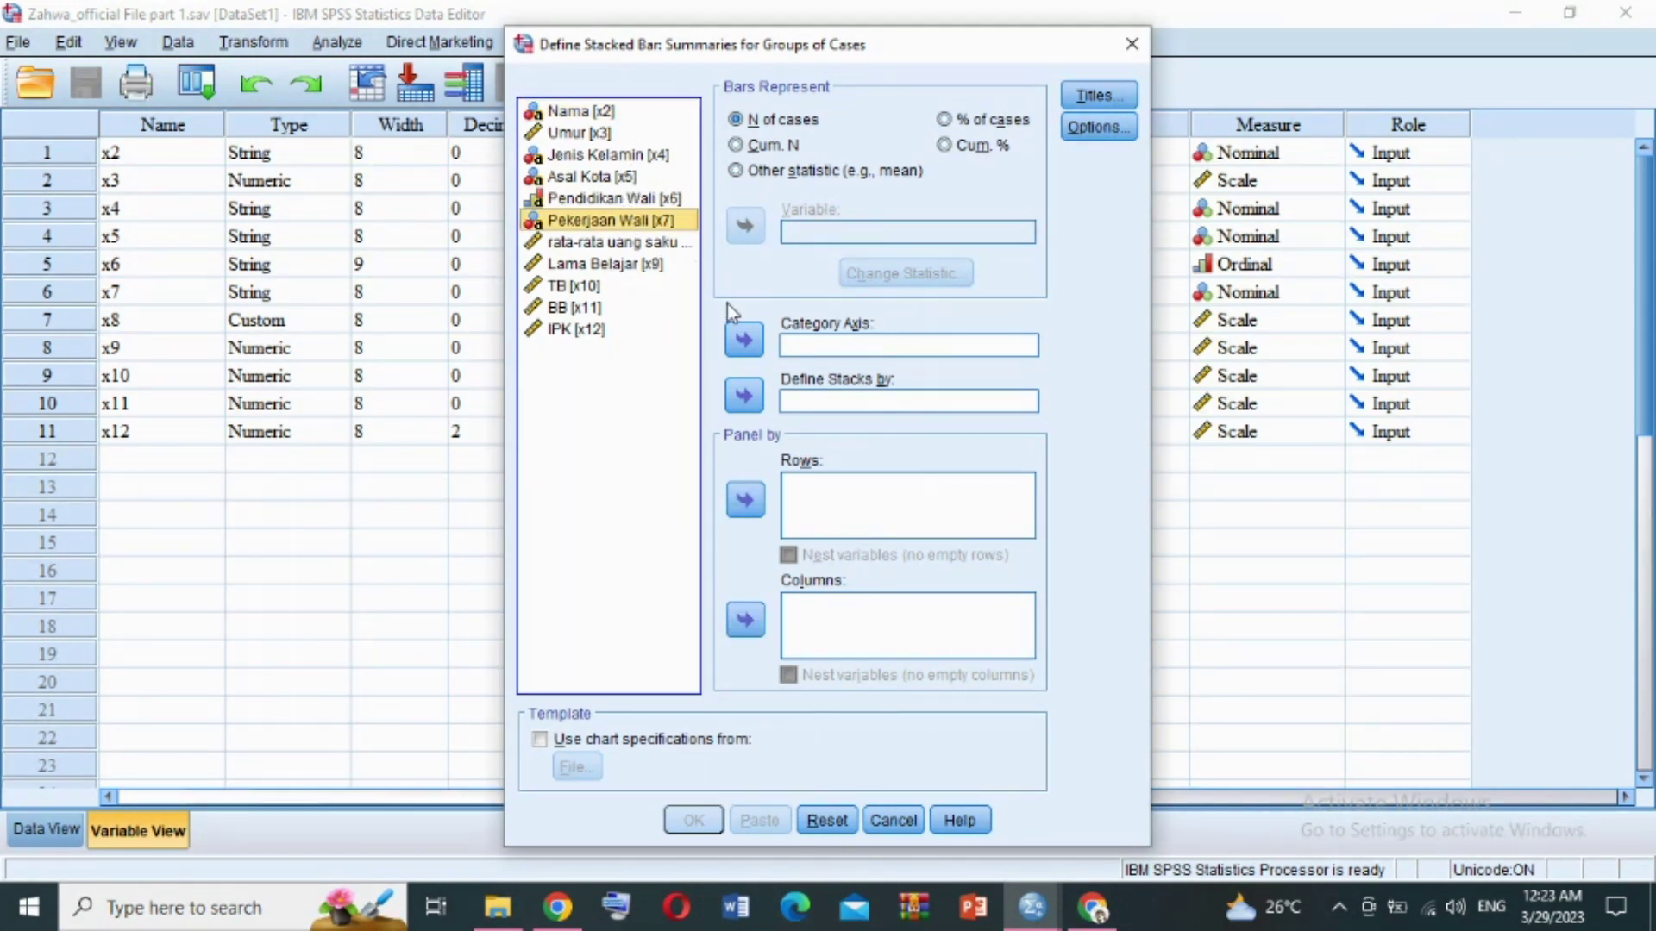
{"action": "left_click", "coordinate": [739, 341]}
{"action": "left_click", "coordinate": [681, 200]}
{"action": "left_click", "coordinate": [744, 397]}
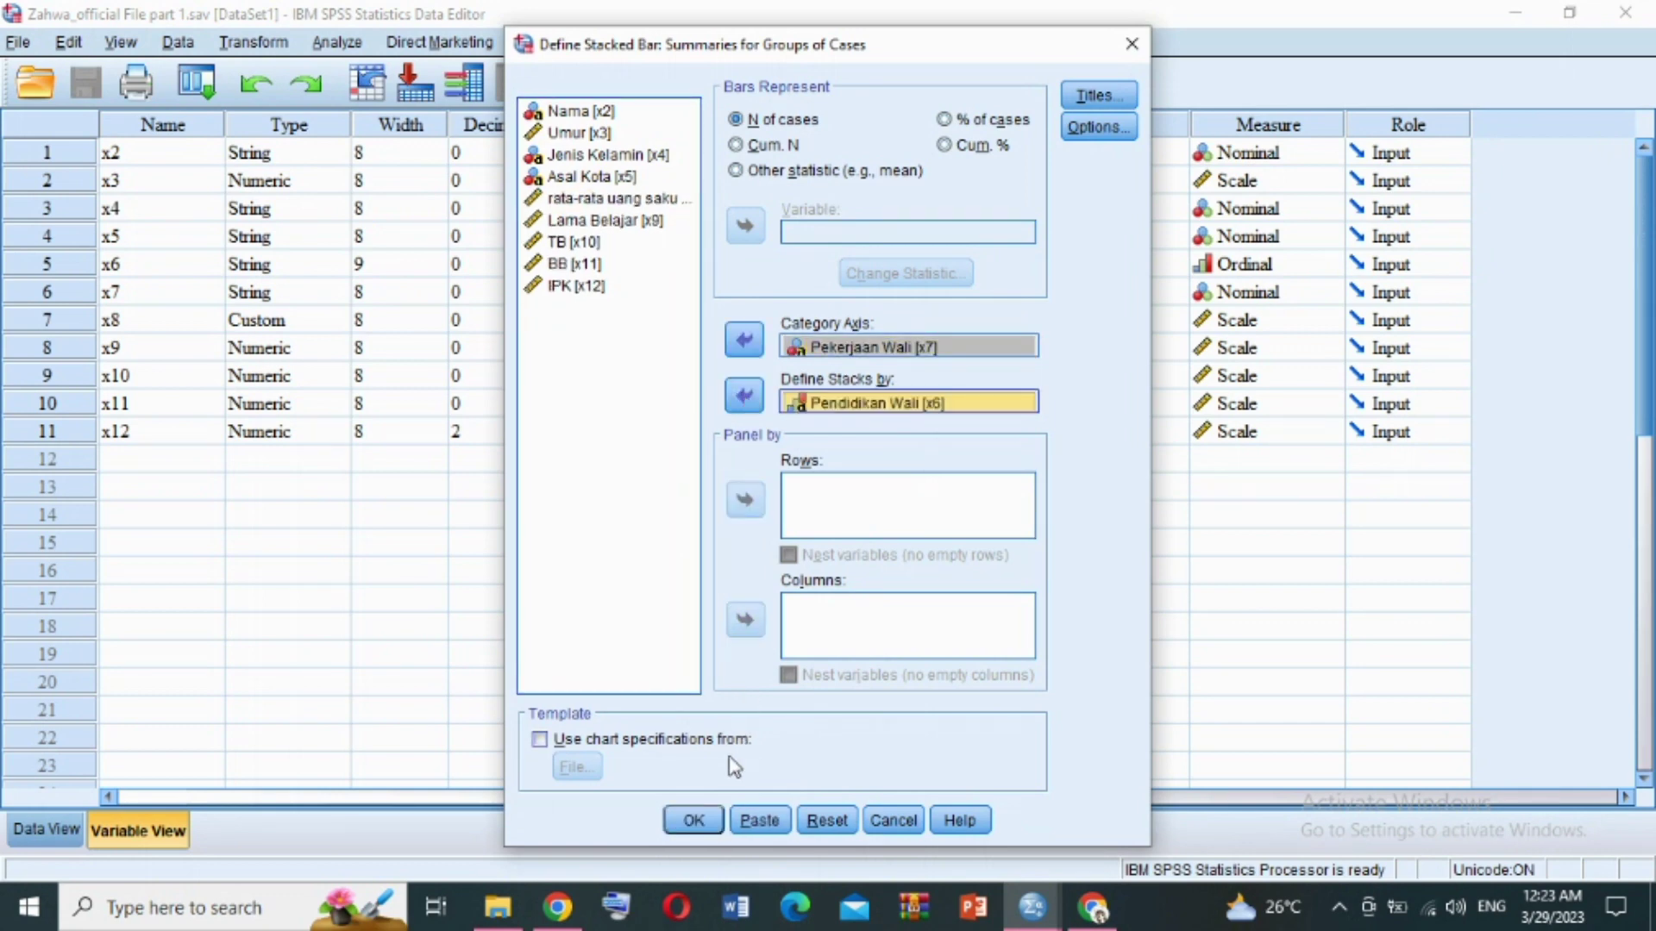
{"action": "left_click", "coordinate": [694, 820]}
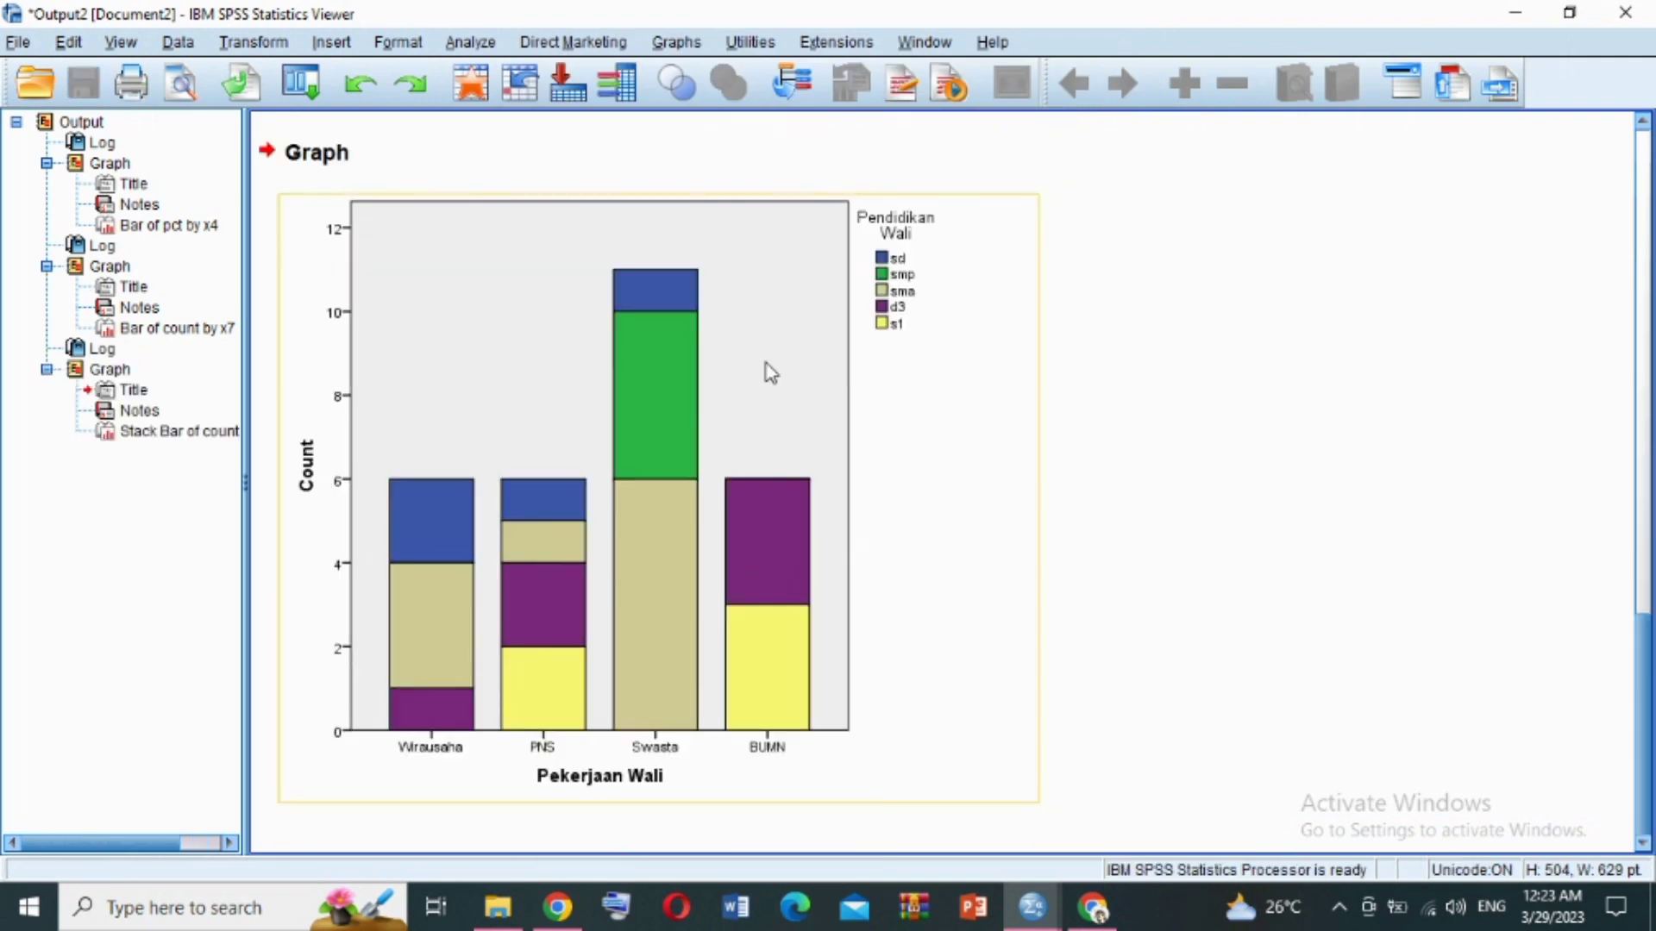
- Return to the Zahwa_official File part 1 dataset window and start a pie chart using summaries for groups of cases
{"action": "left_click", "coordinate": [929, 423]}
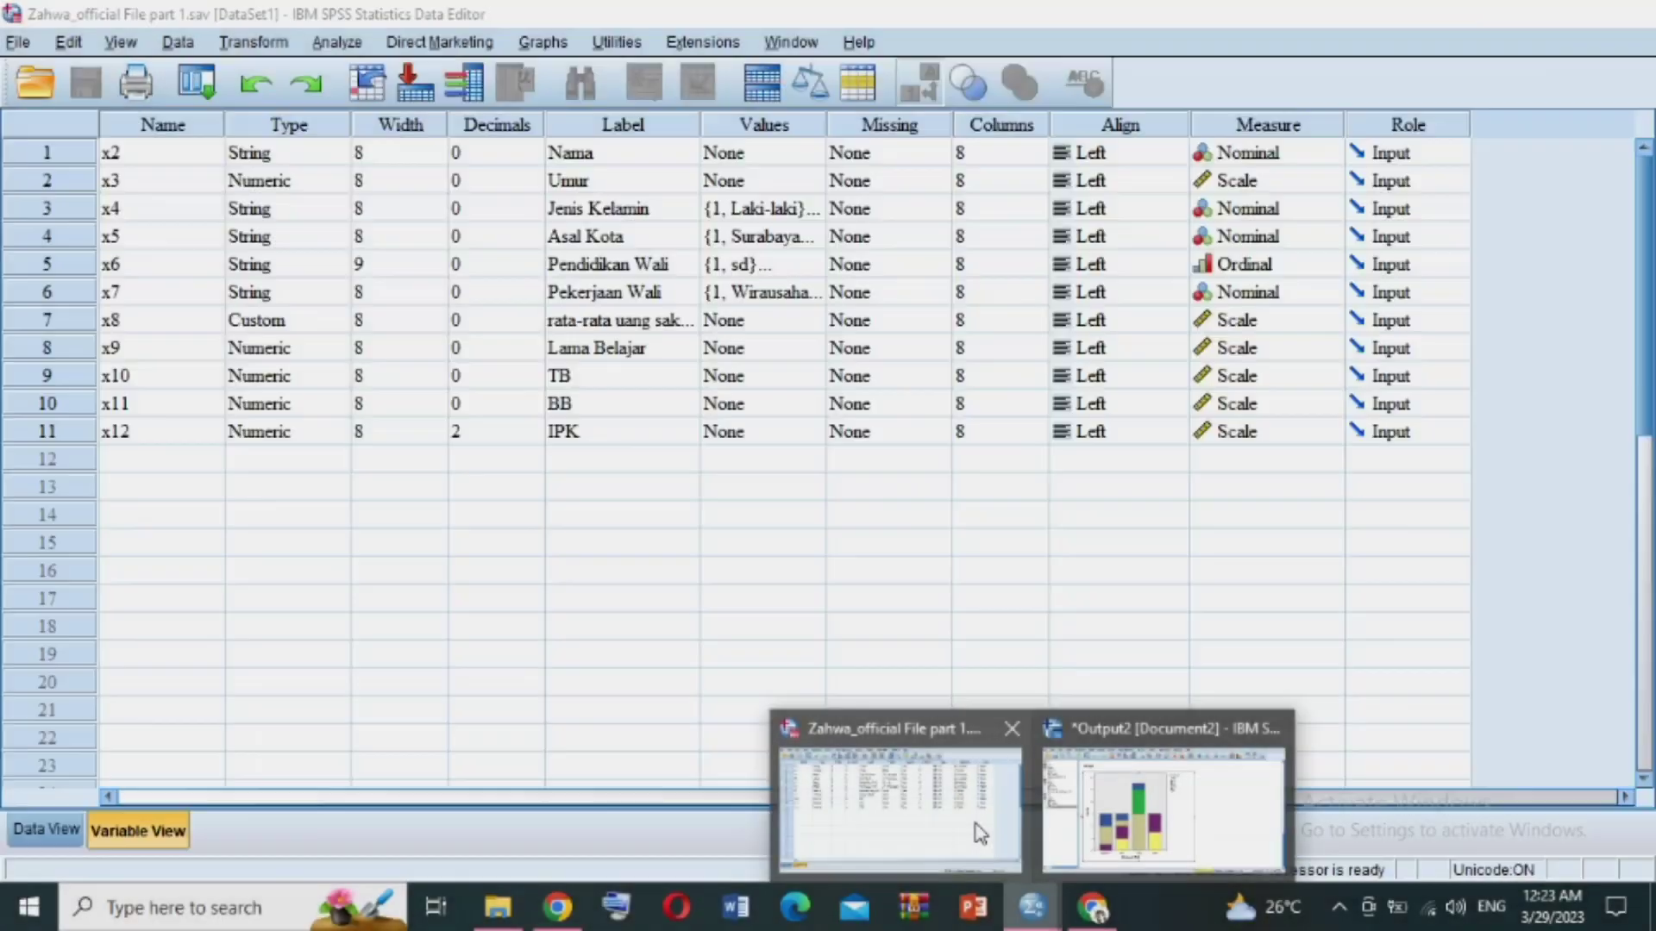
{"action": "left_click", "coordinate": [979, 831]}
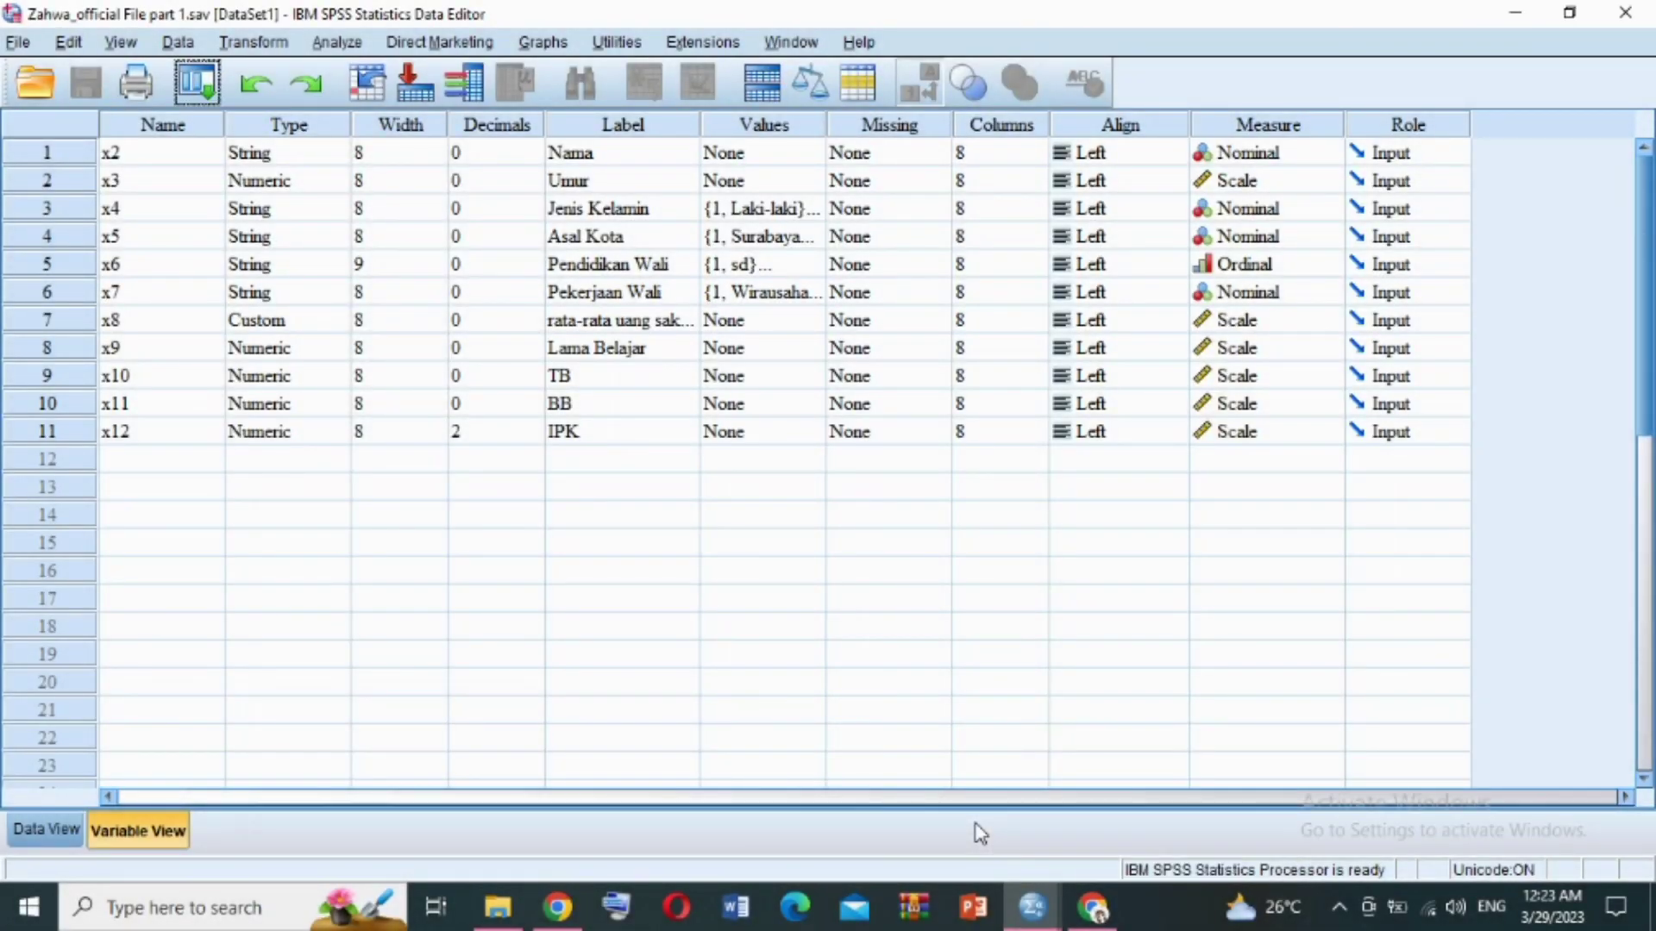
{"action": "left_click", "coordinate": [568, 40]}
{"action": "mouse_move", "coordinate": [768, 226]}
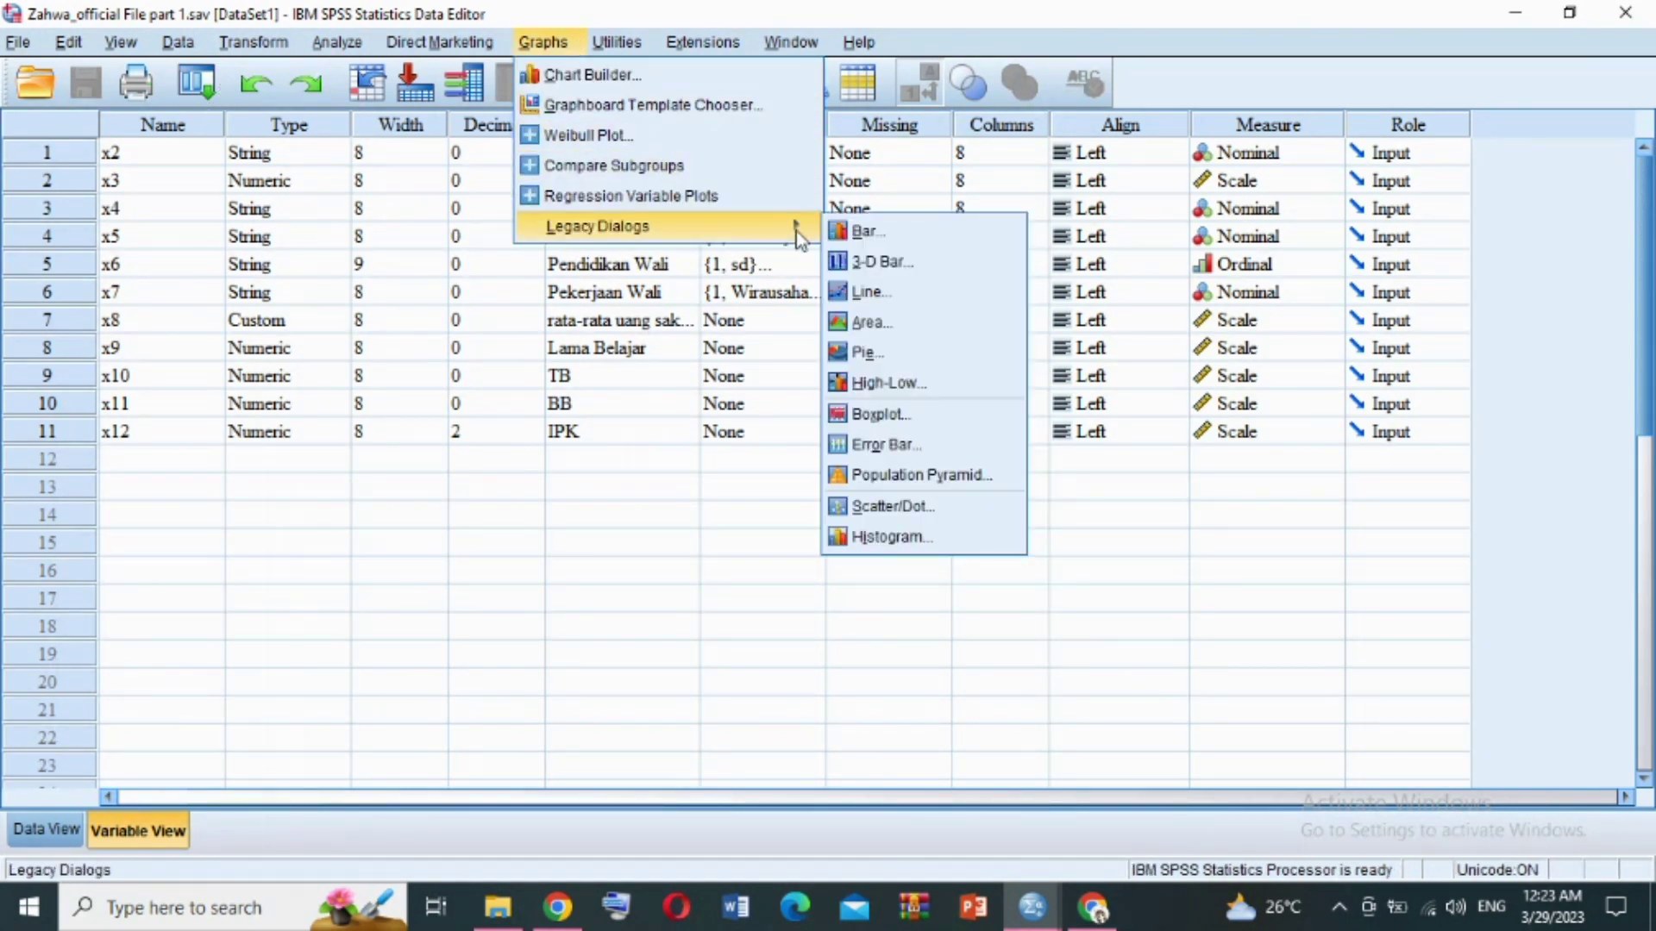
{"action": "left_click", "coordinate": [916, 354]}
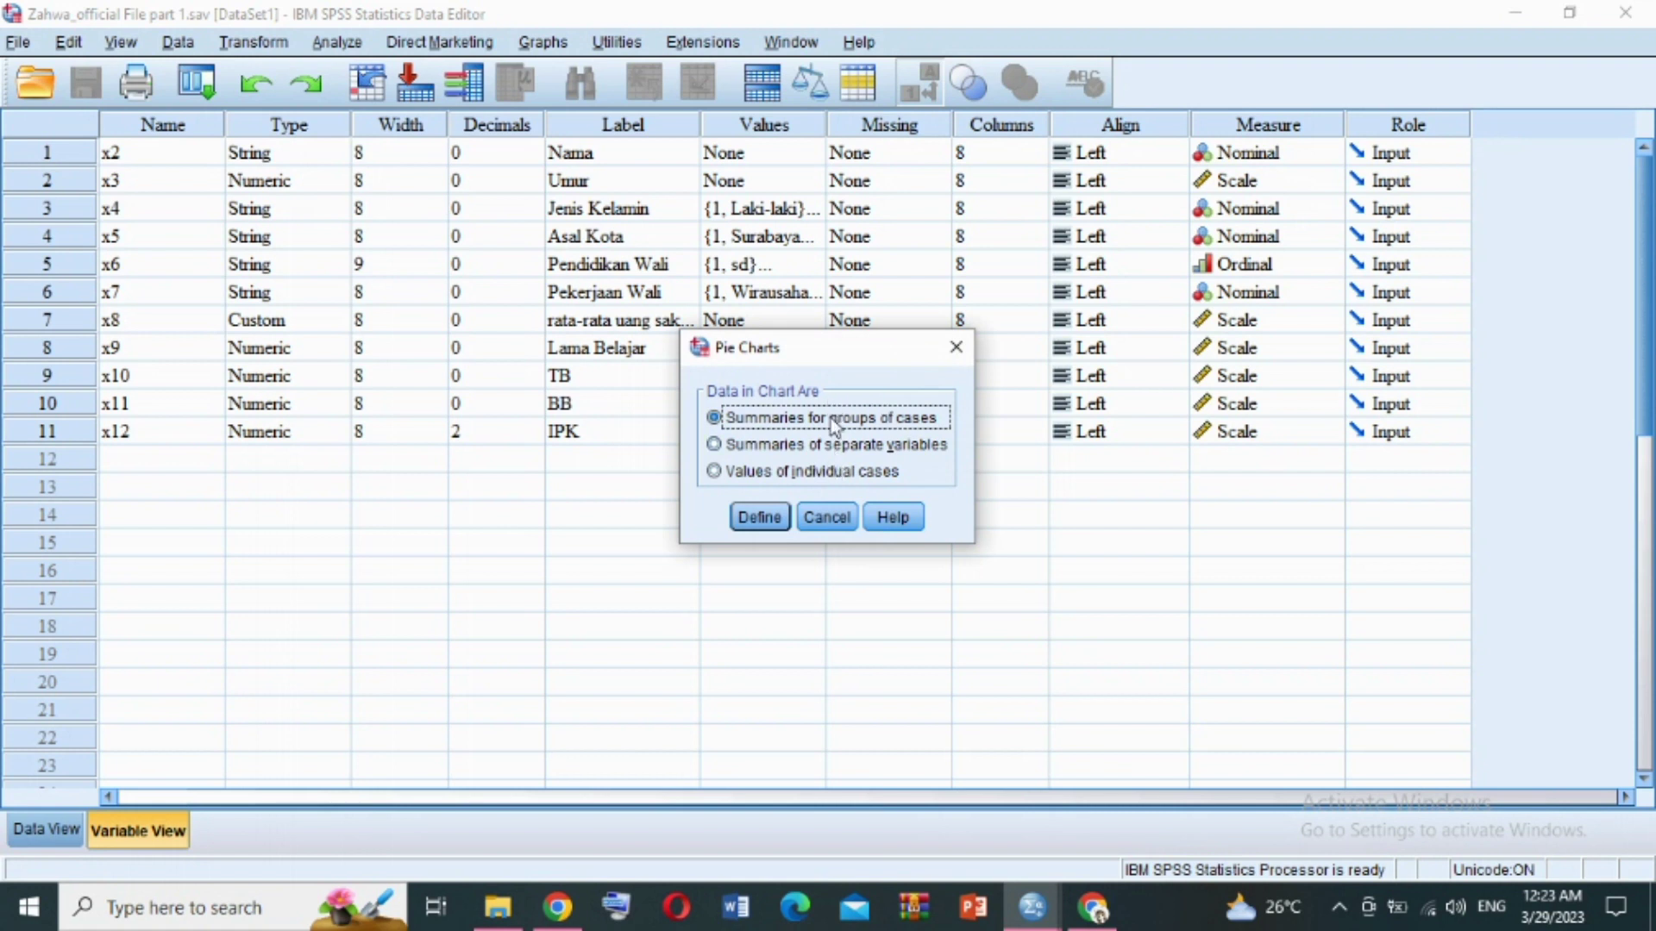
{"action": "left_click", "coordinate": [759, 518]}
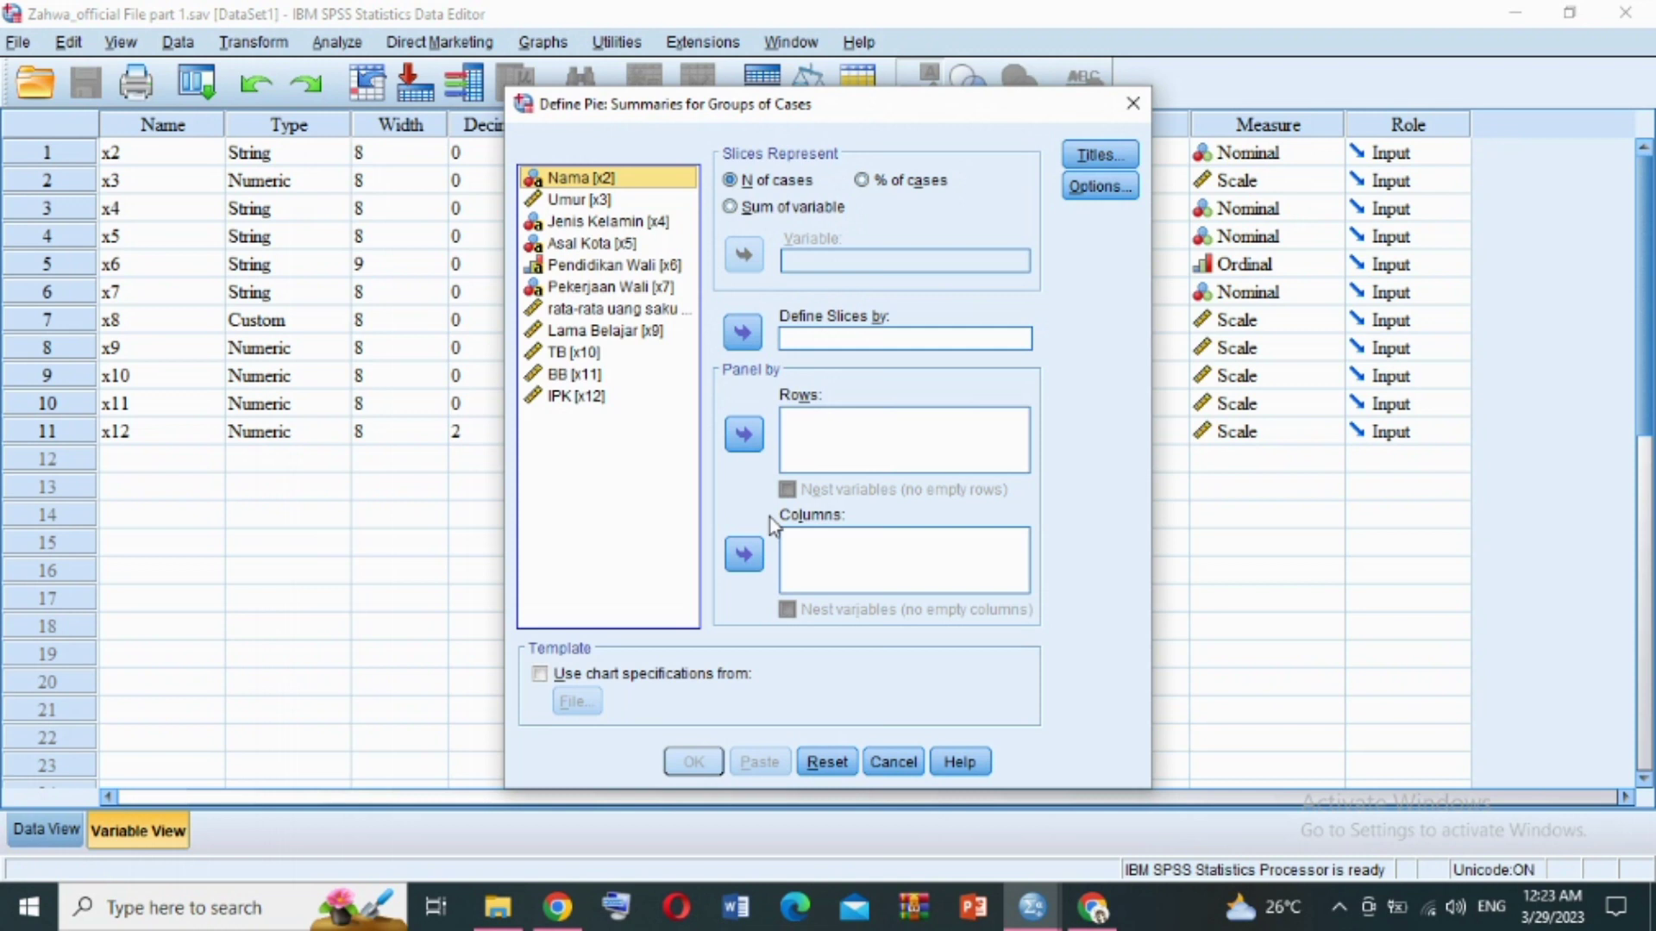
- Define the pie slices by Jenis Kelamin [x4], representing N of cases, and generate the pie chart
{"action": "left_click", "coordinate": [623, 226]}
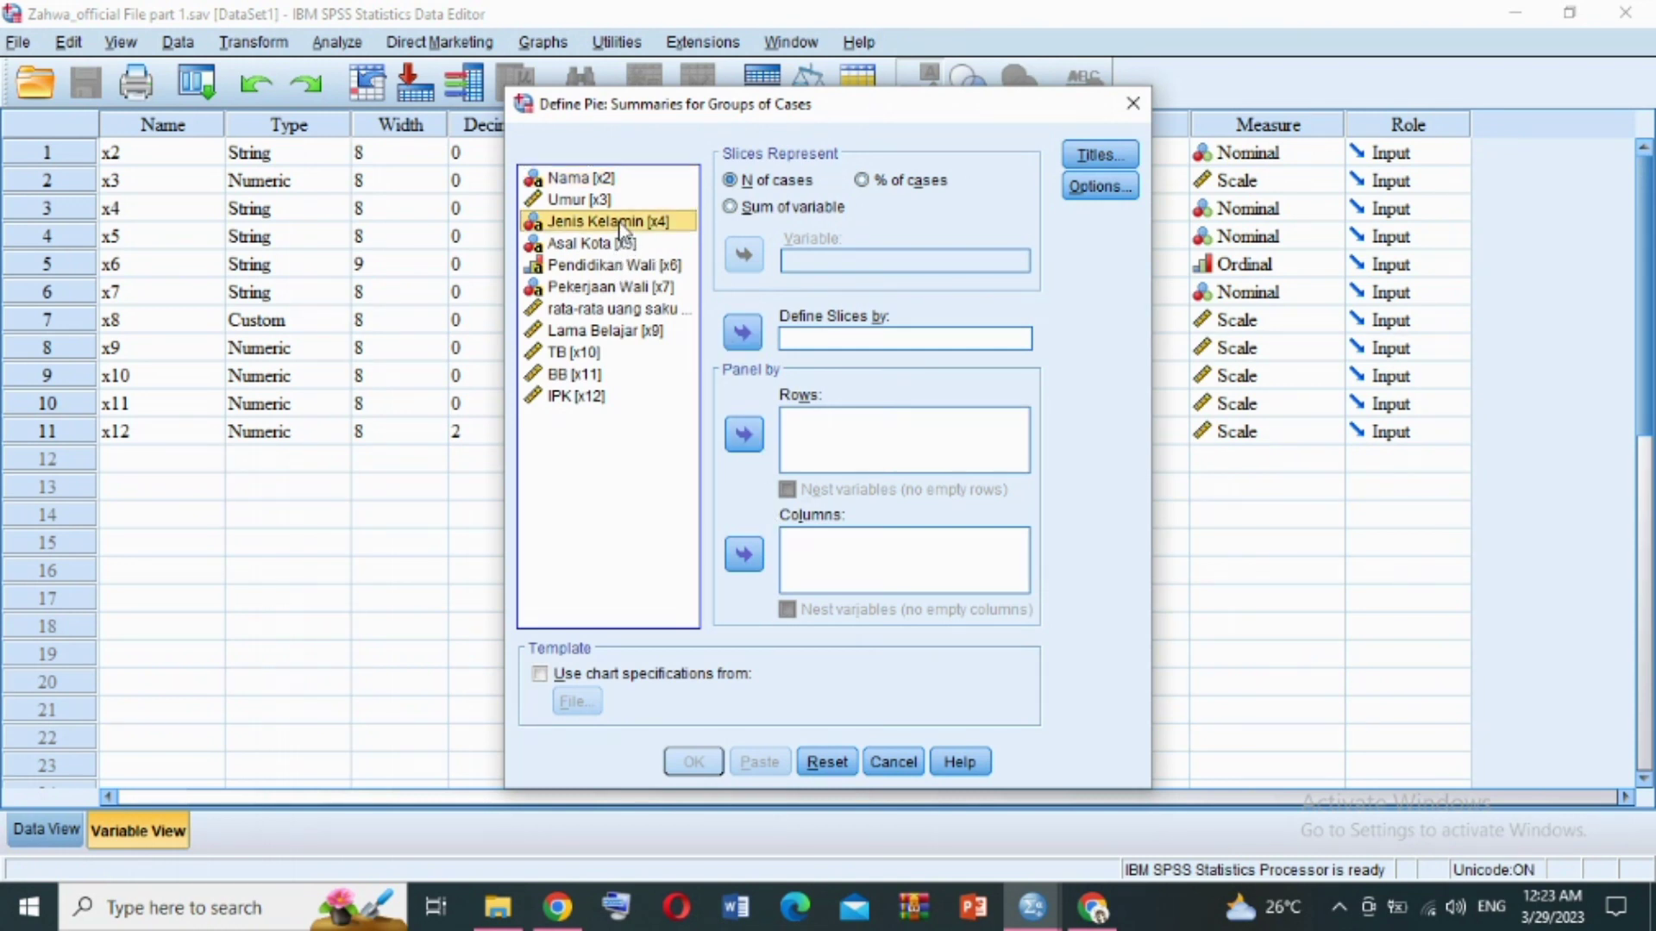
{"action": "left_click", "coordinate": [733, 338]}
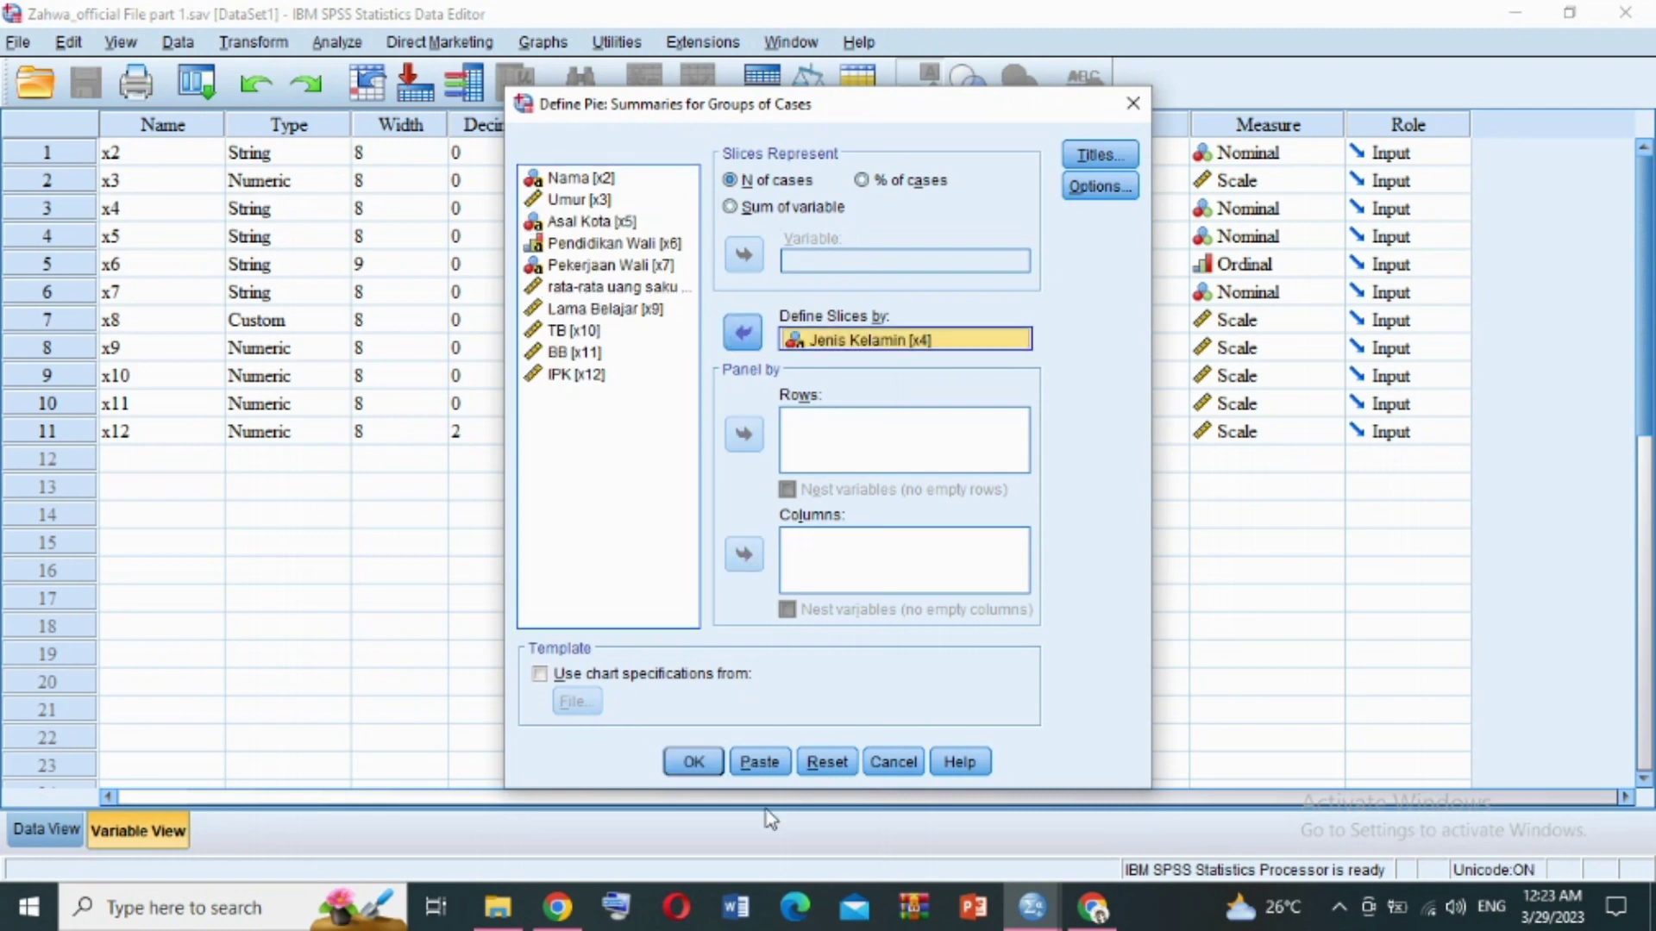
{"action": "left_click", "coordinate": [715, 765]}
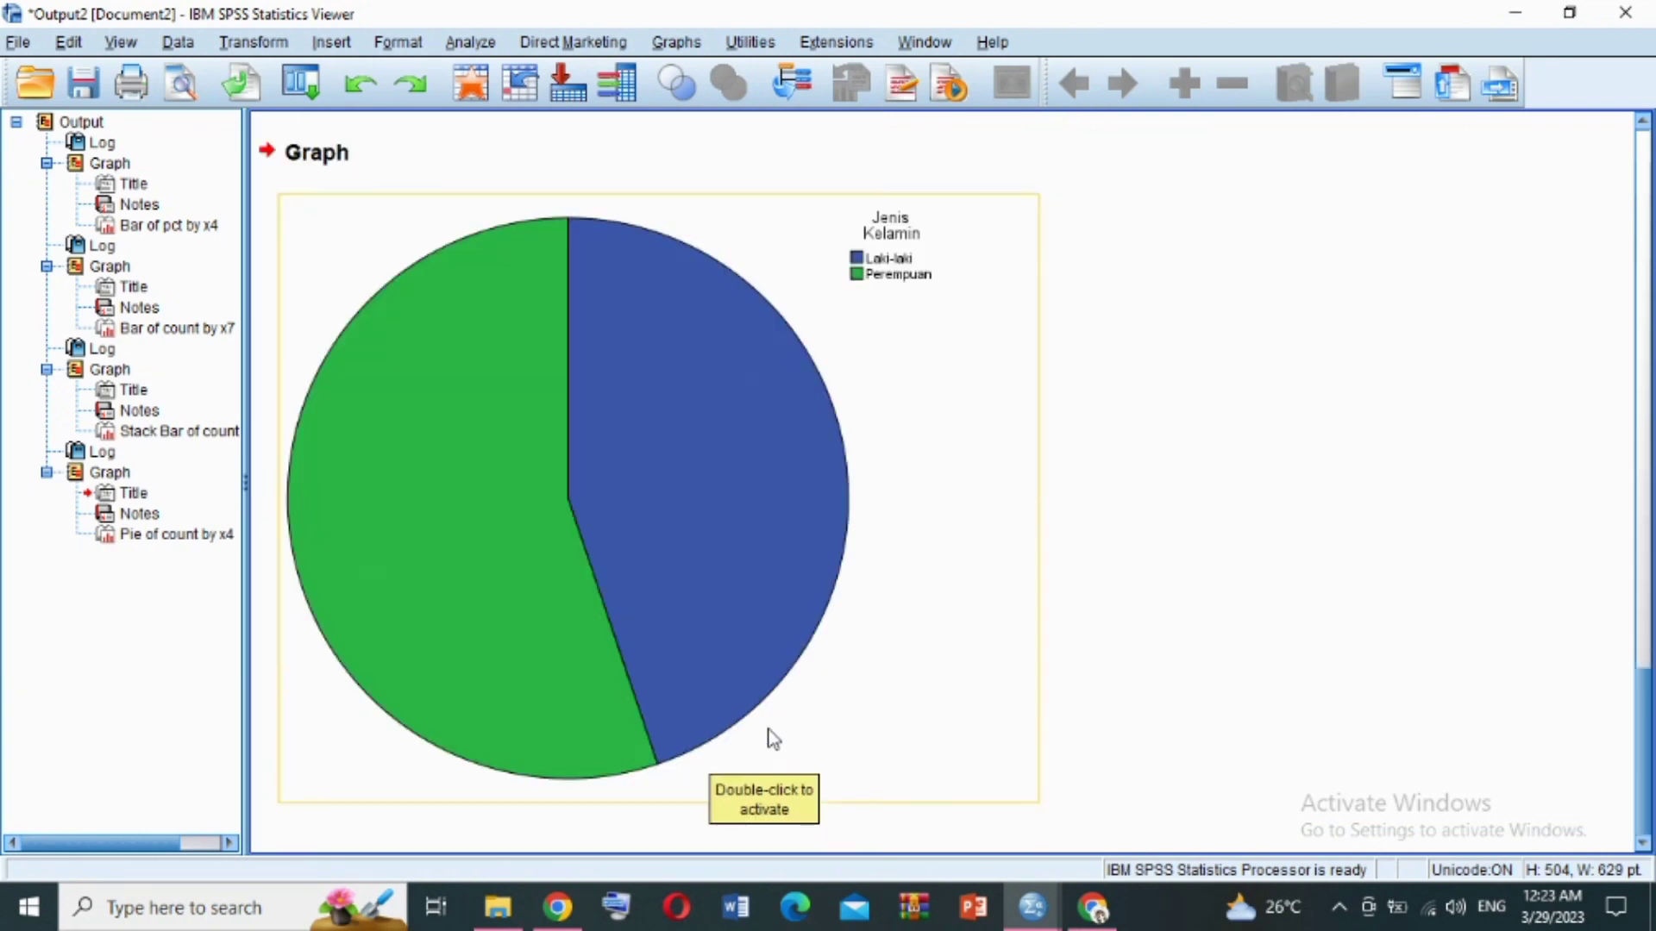
- Open the Jenis Kelamin pie chart in the chart editor and show data labels on its slices
{"action": "left_click", "coordinate": [707, 614]}
{"action": "double_click", "coordinate": [703, 605]}
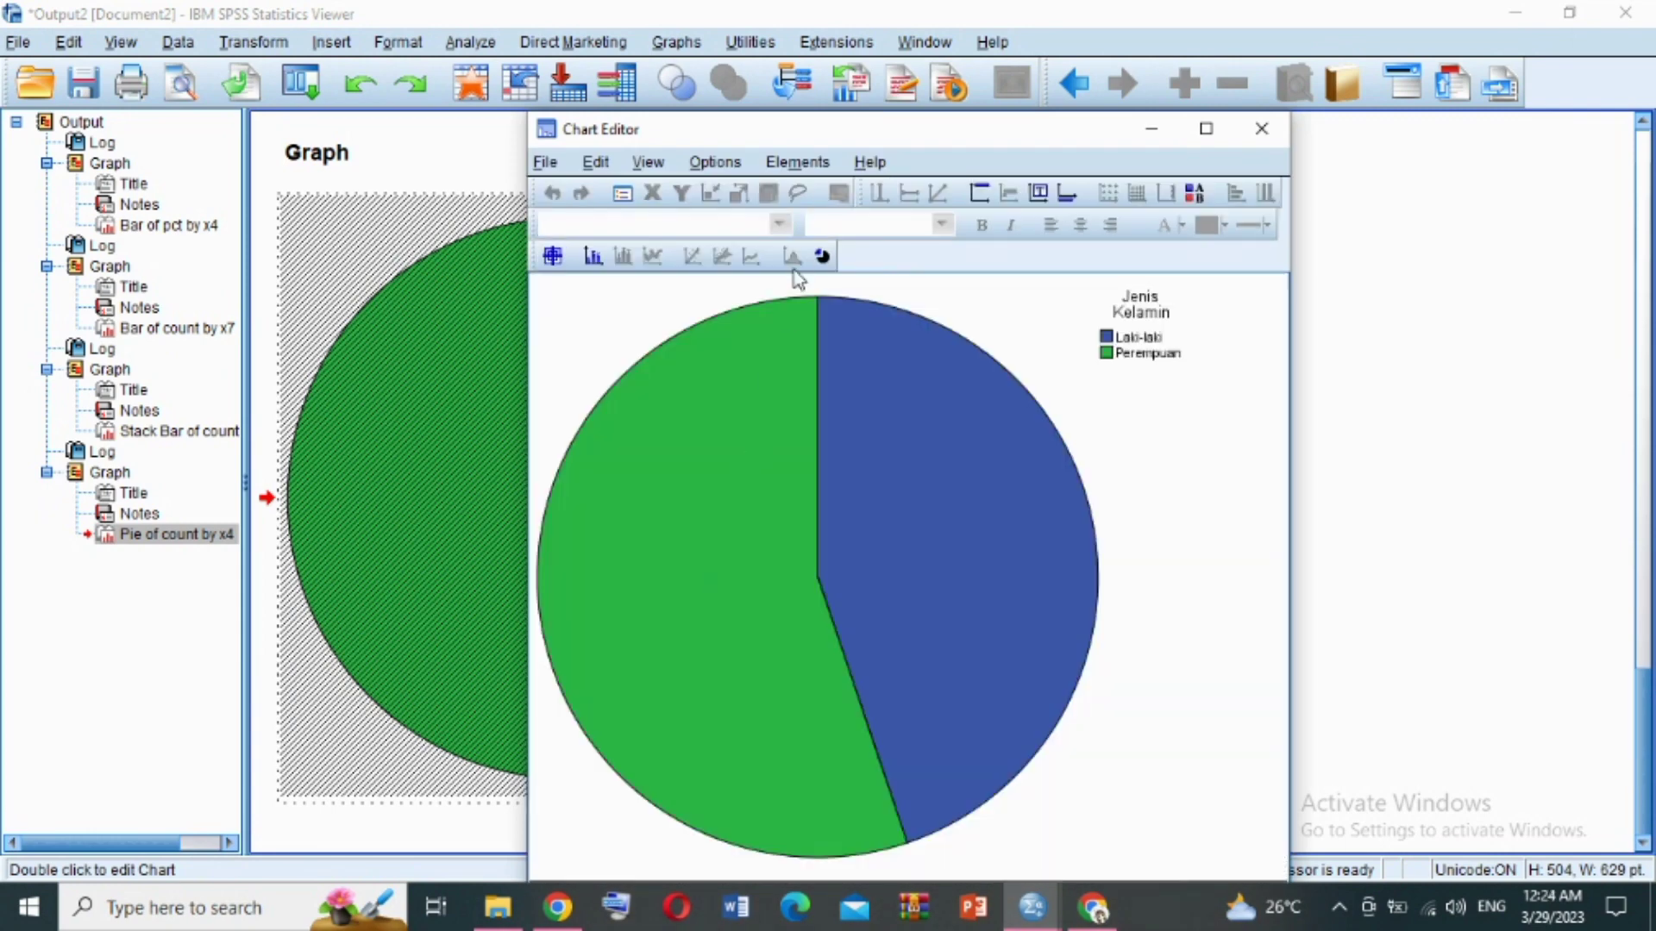
{"action": "left_click", "coordinate": [798, 163]}
{"action": "left_click", "coordinate": [810, 226]}
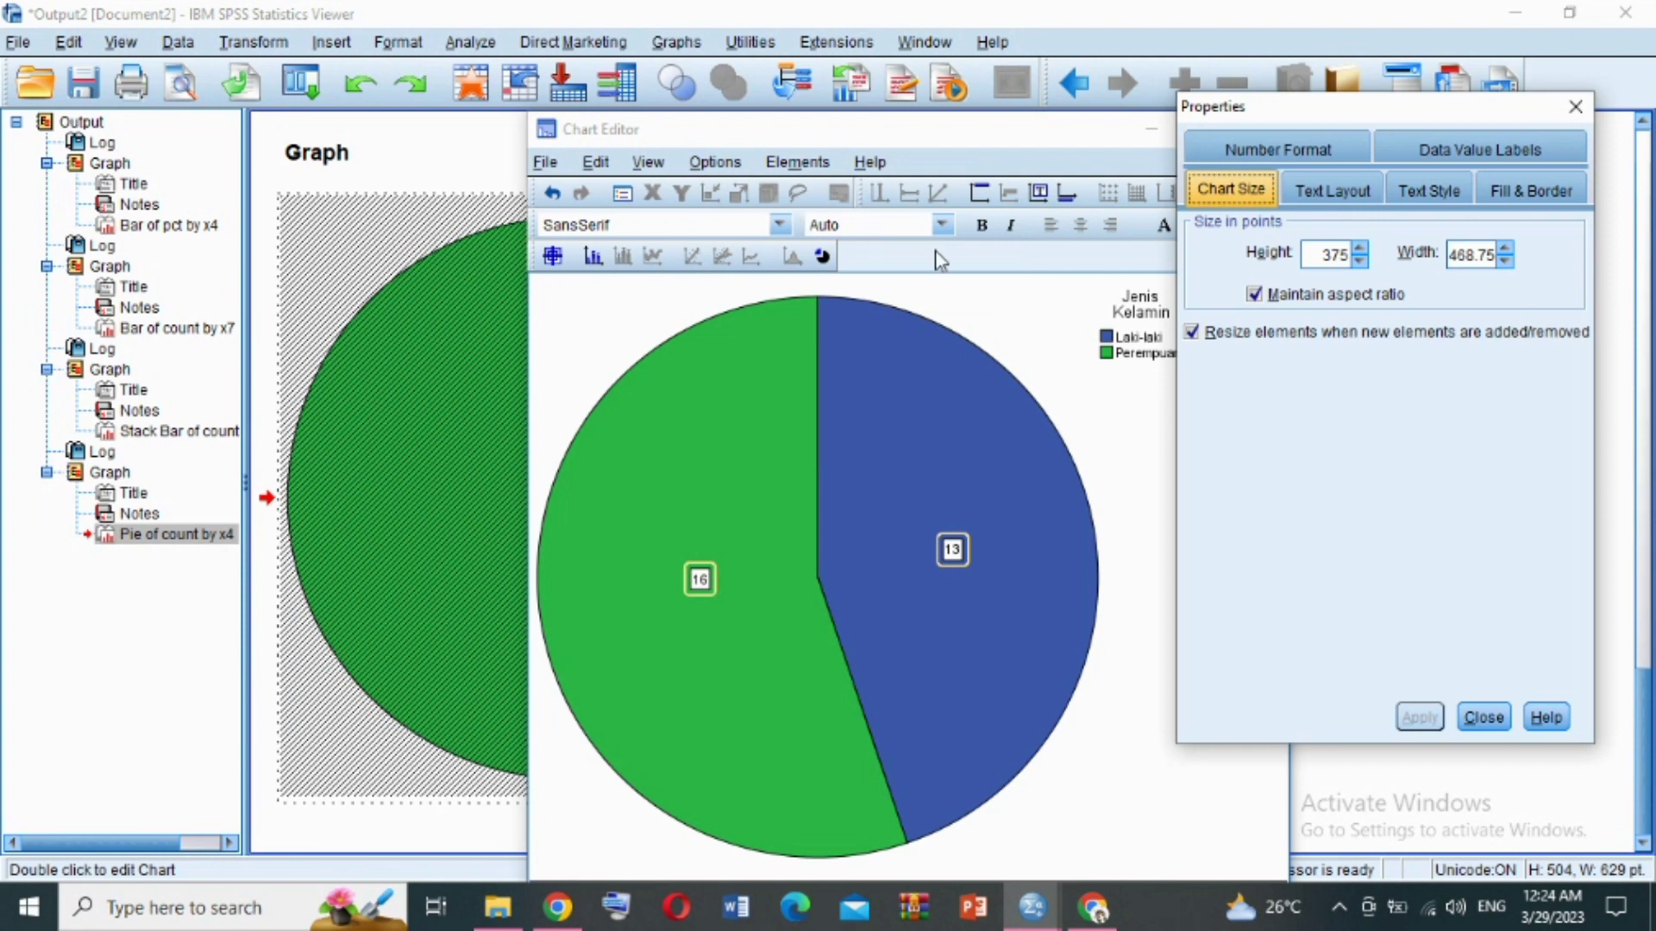
- Set the slices' data labels to display Percent and Jenis Kelamin (x4) instead of Count, and apply the change
{"action": "left_click", "coordinate": [1405, 157]}
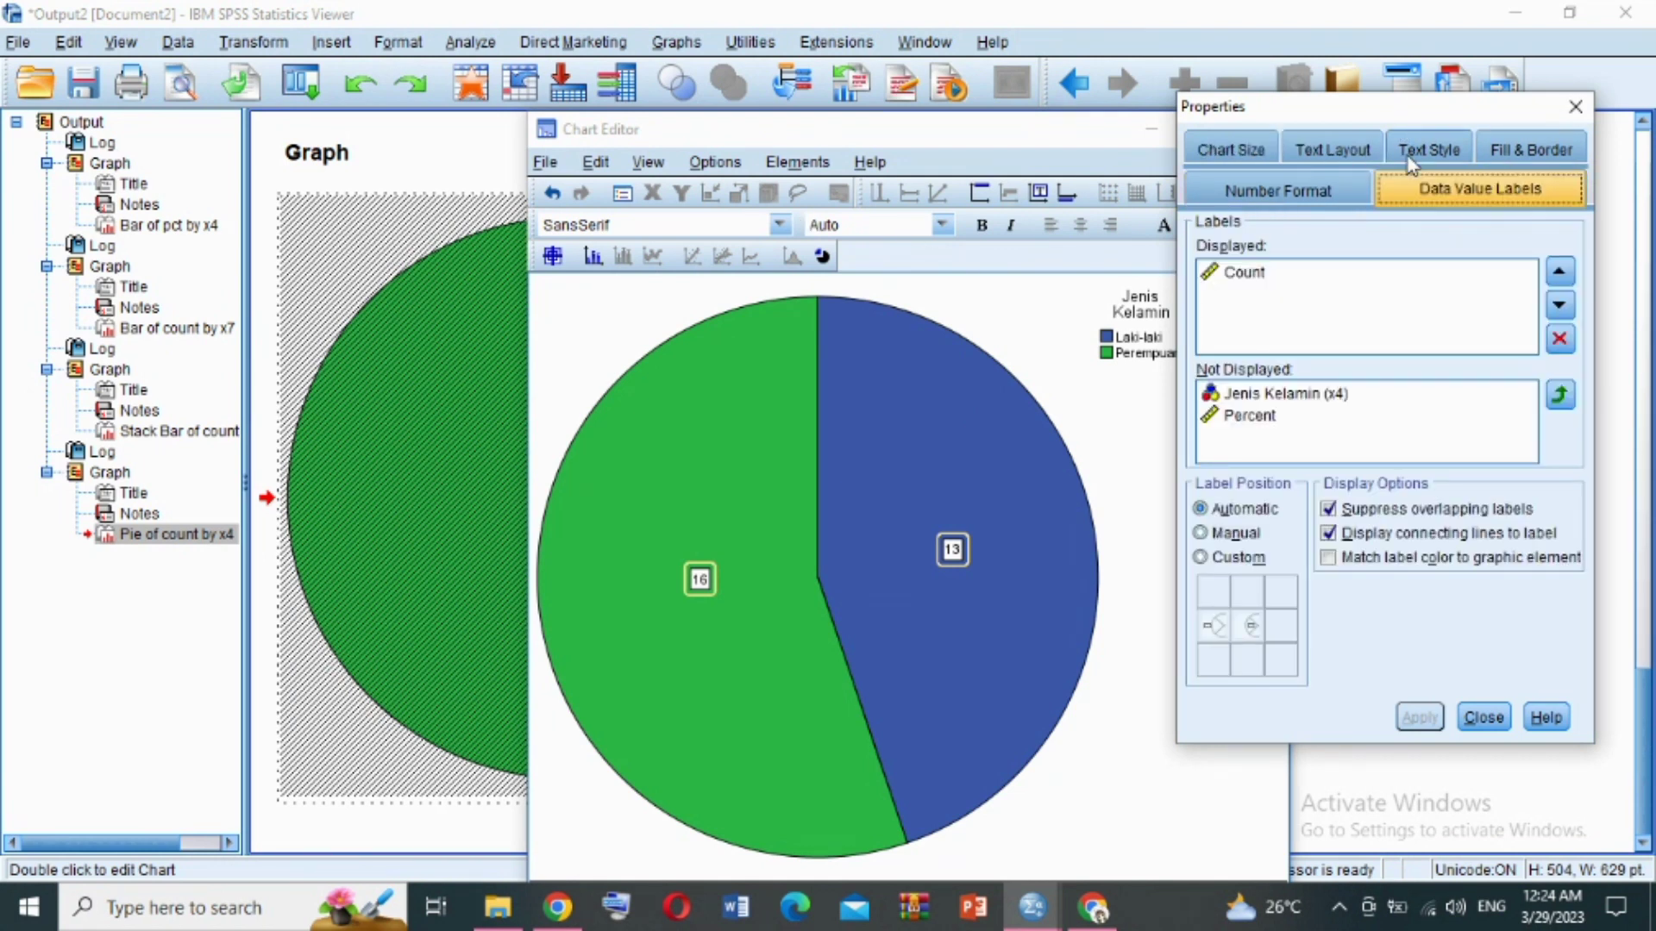
{"action": "left_click", "coordinate": [1238, 422]}
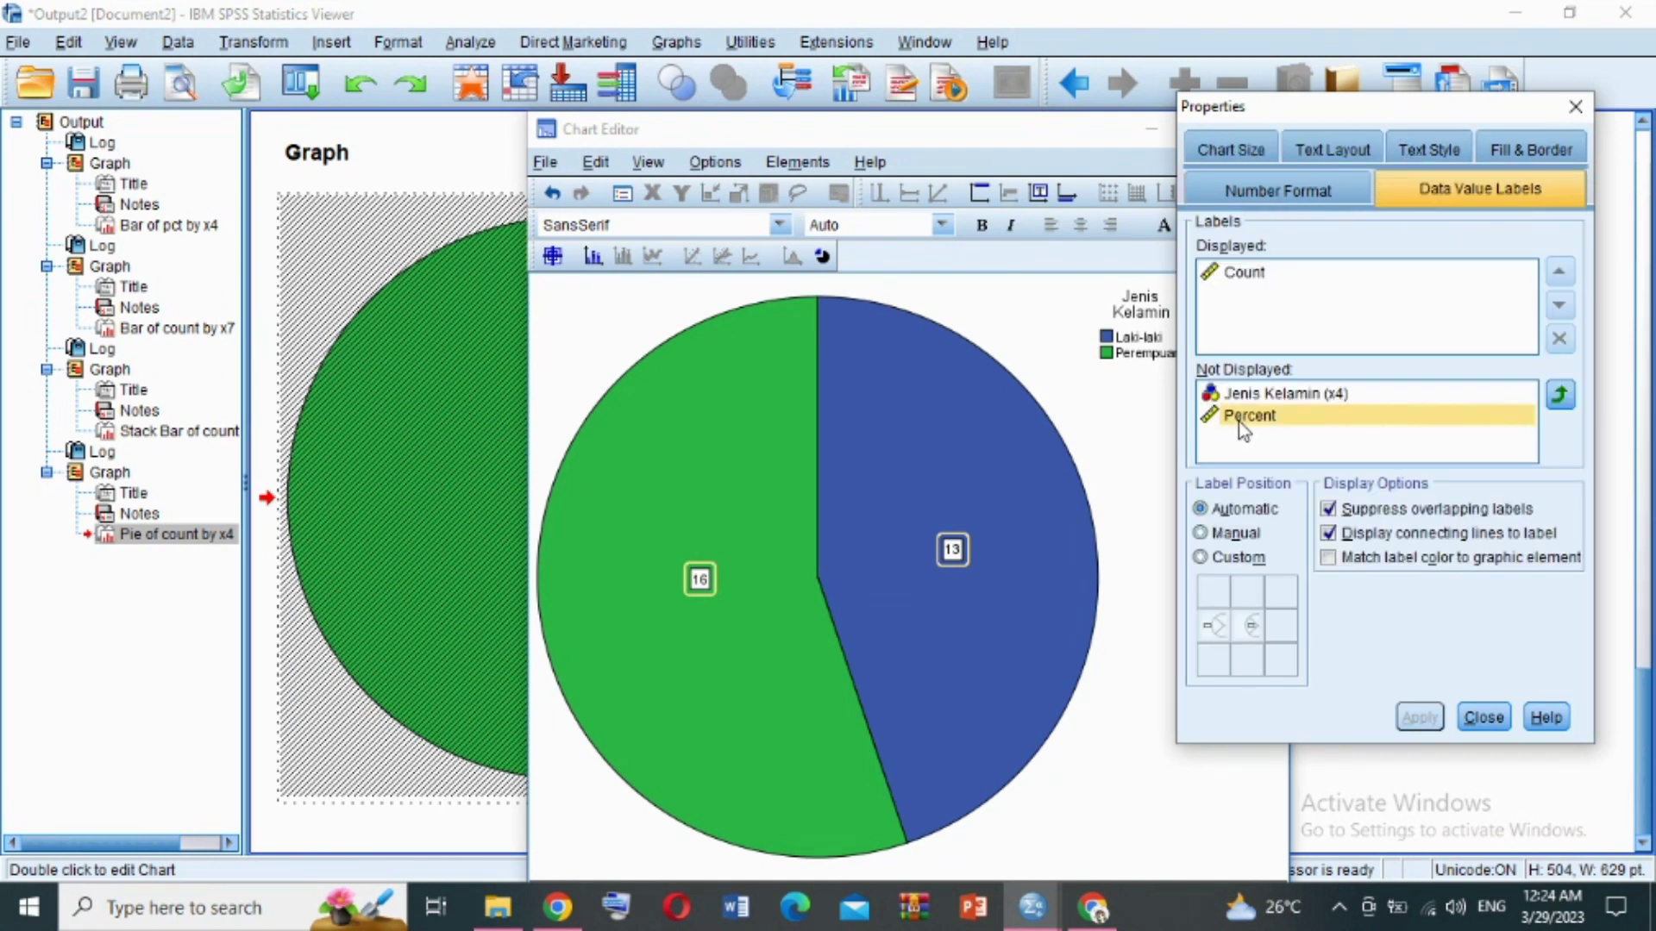
{"action": "left_click", "coordinate": [1562, 398]}
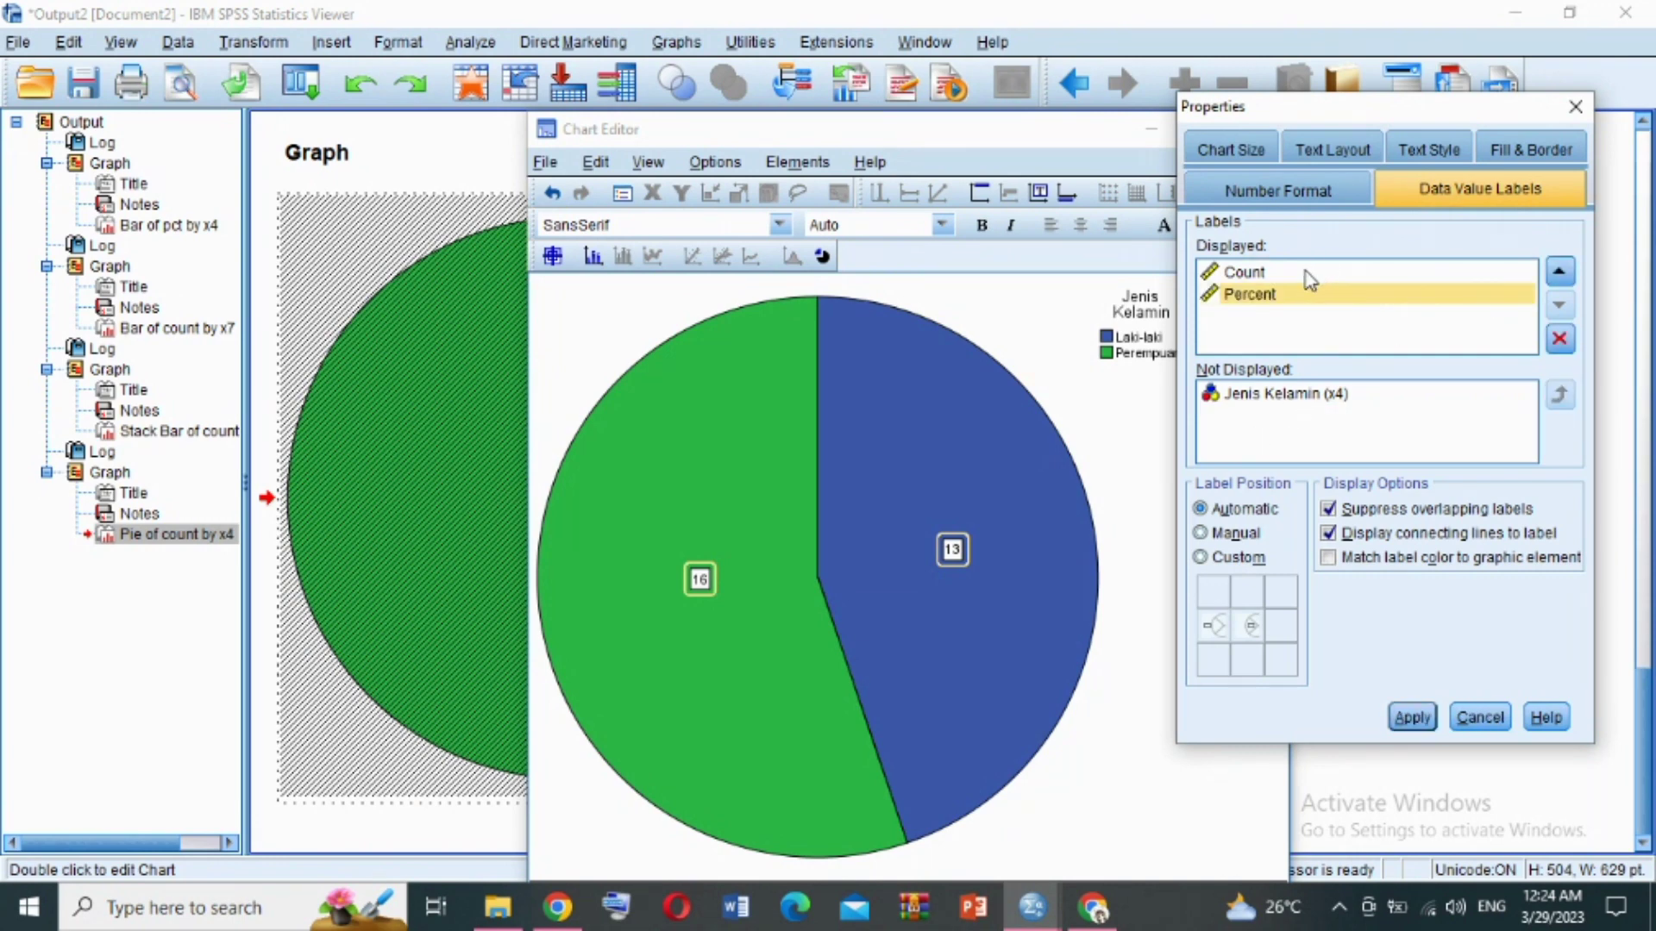
{"action": "left_click", "coordinate": [1235, 275]}
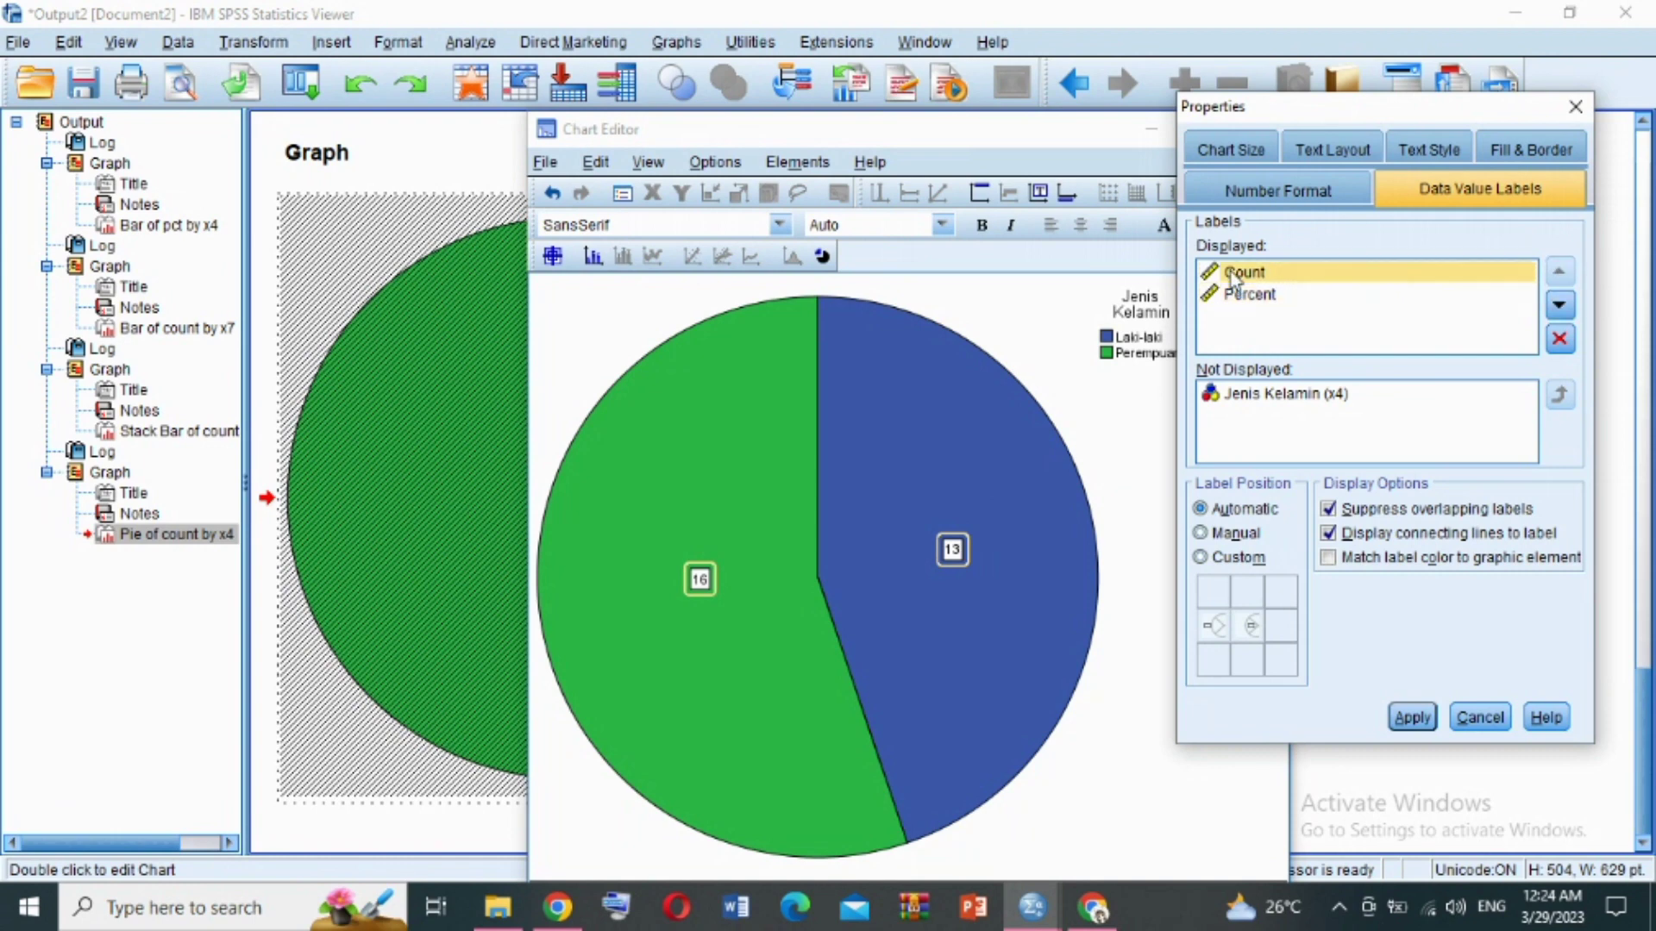
{"action": "left_click", "coordinate": [1559, 338]}
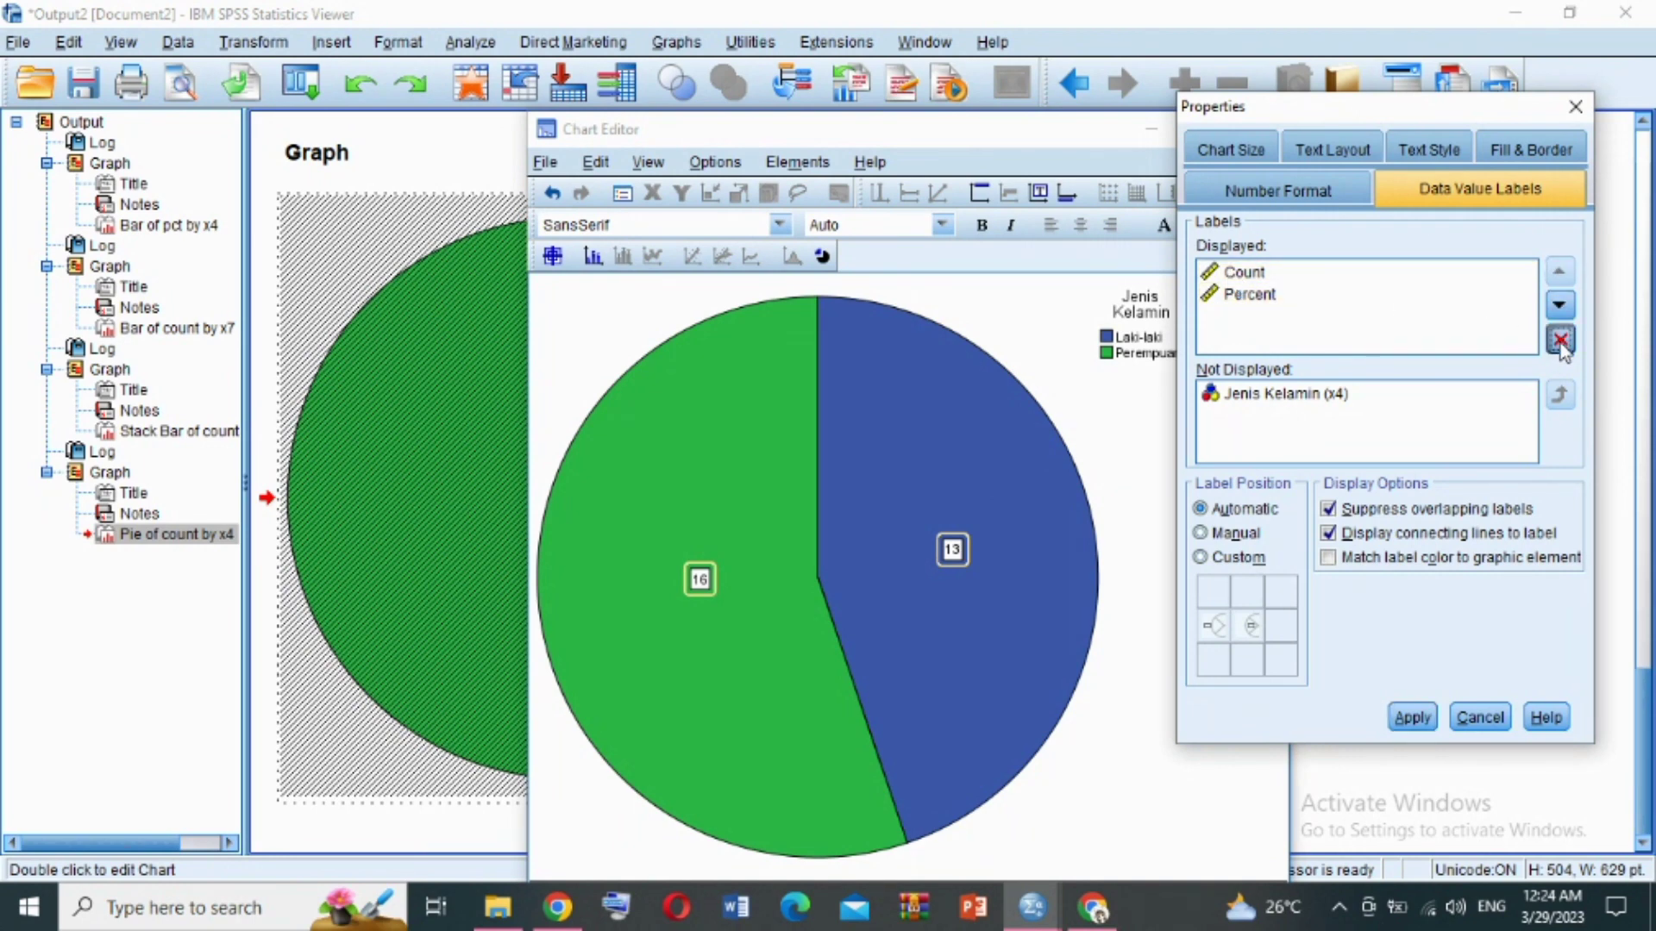
{"action": "left_click", "coordinate": [1342, 398]}
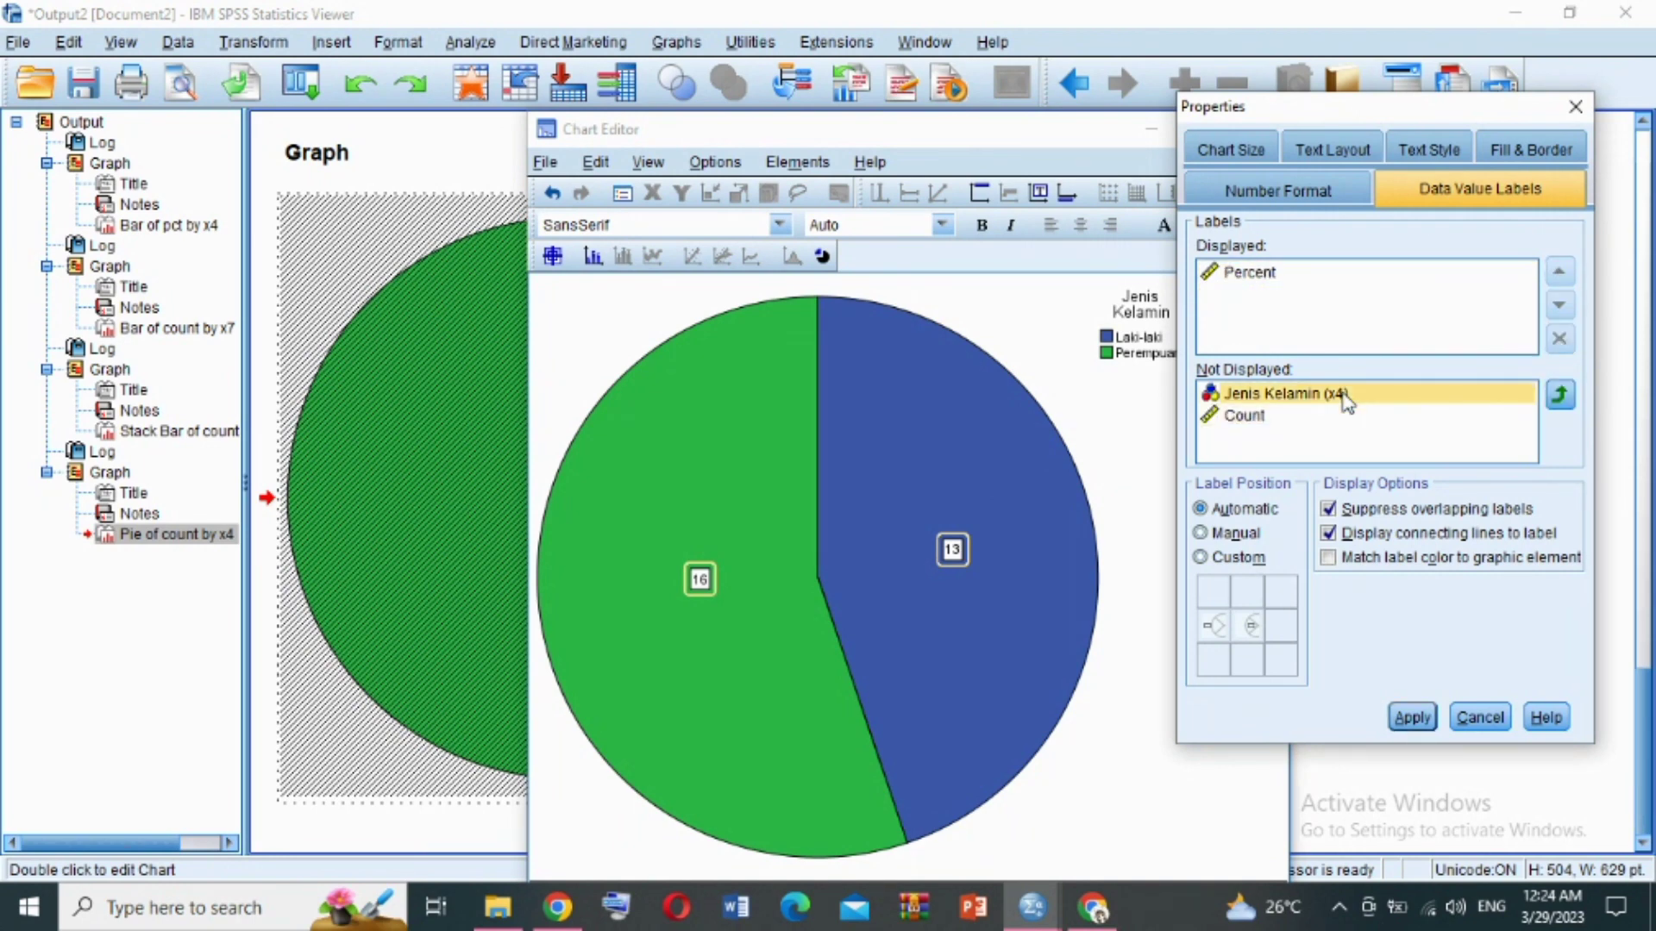
{"action": "left_click", "coordinate": [1561, 397]}
{"action": "left_click", "coordinate": [1415, 719]}
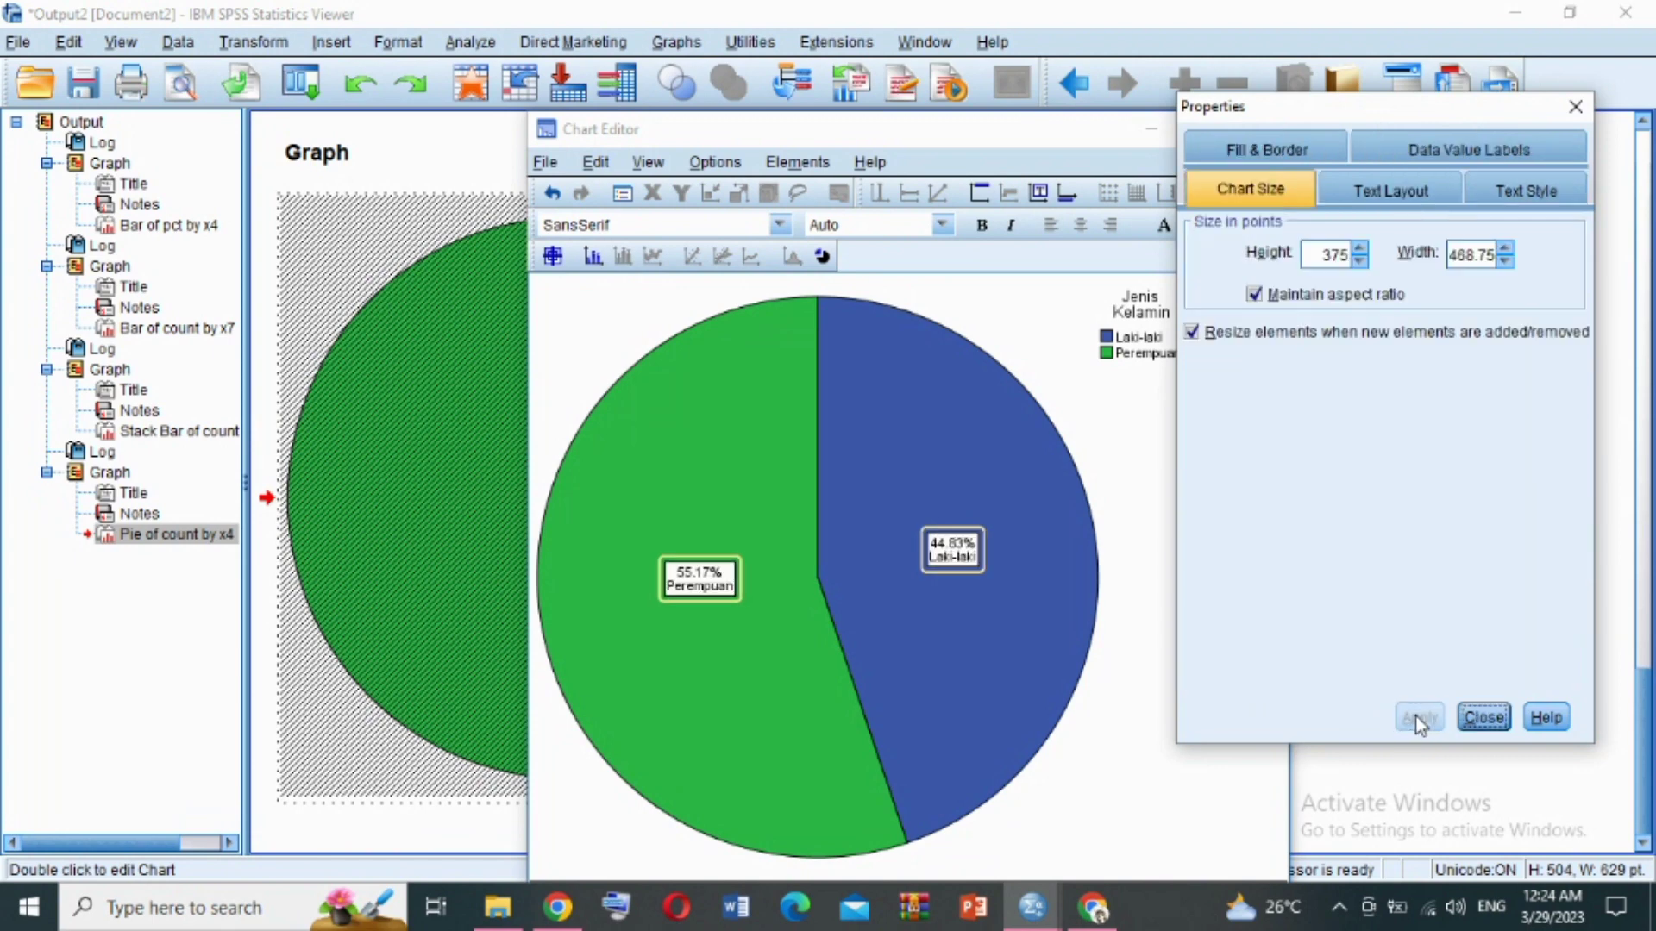
- Close the pie chart's label properties and the chart editor
{"action": "left_click", "coordinate": [1468, 149]}
{"action": "left_click", "coordinate": [1358, 314]}
{"action": "left_click", "coordinate": [1558, 336]}
{"action": "left_click", "coordinate": [1483, 717]}
{"action": "left_click", "coordinate": [1270, 127]}
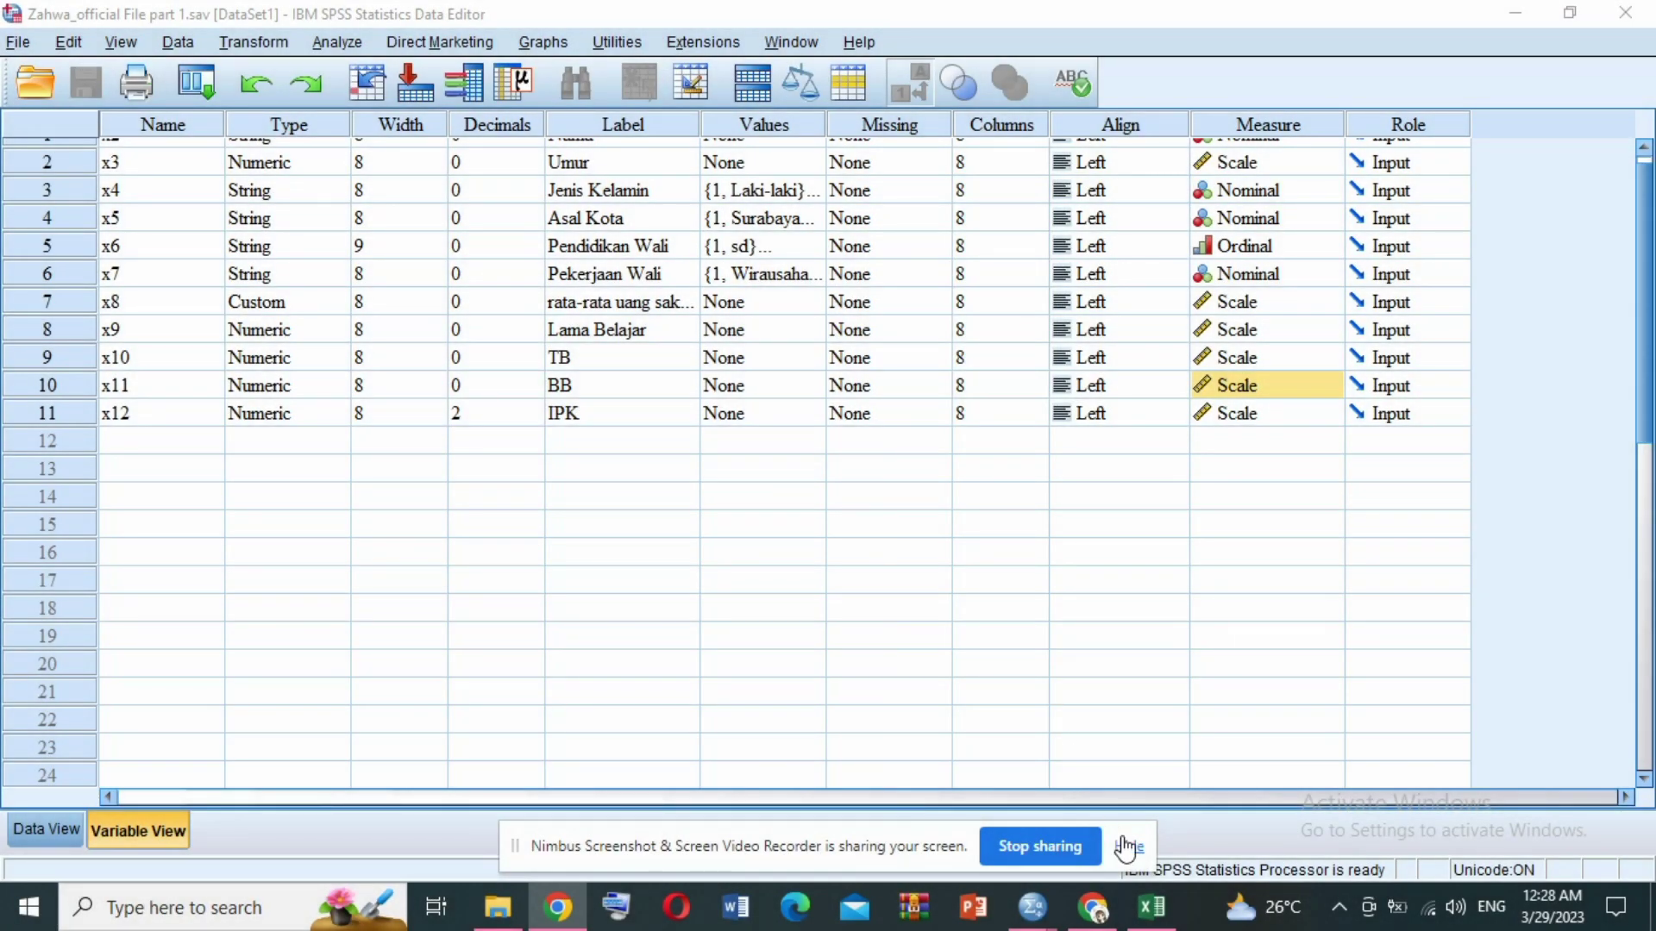
- Switch to the Data Inflasi (1) workbook in Excel and copy the Periode values from Februari 2023 to Januari 2021 (B4:B28)
{"action": "left_click", "coordinate": [1127, 849]}
{"action": "scroll", "coordinate": [1106, 395], "scroll_direction": "up", "scroll_amount": 1}
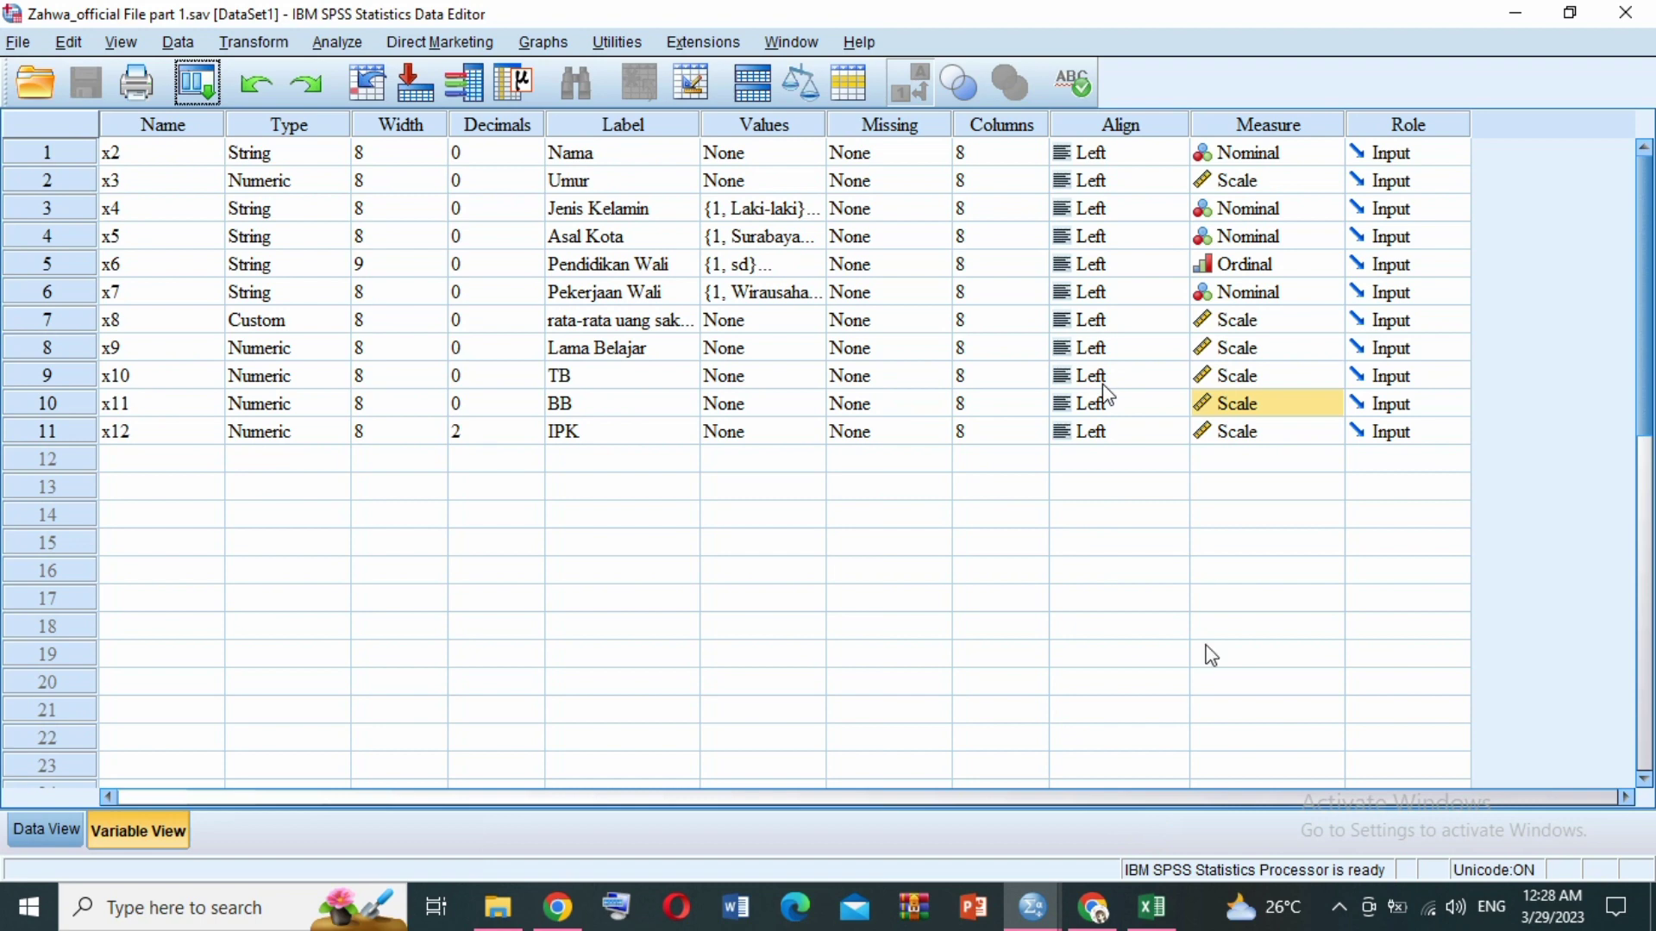
{"action": "key", "text": "alt+Tab"}
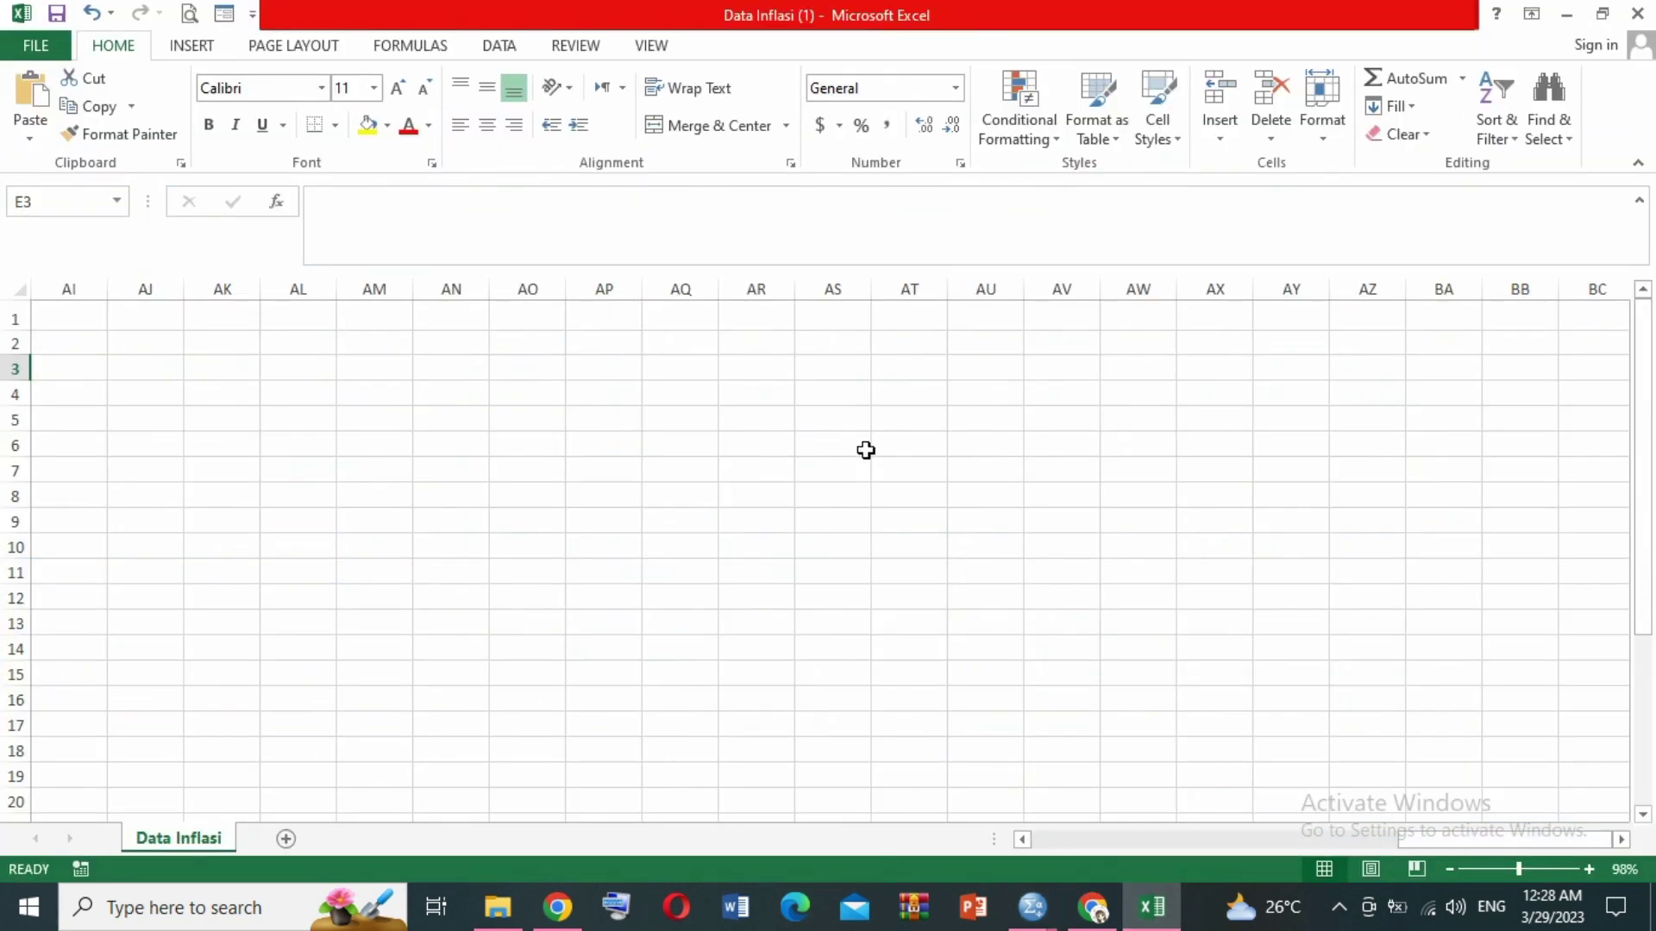
{"action": "left_click_drag", "start_coordinate": [1437, 848], "coordinate": [1069, 841]}
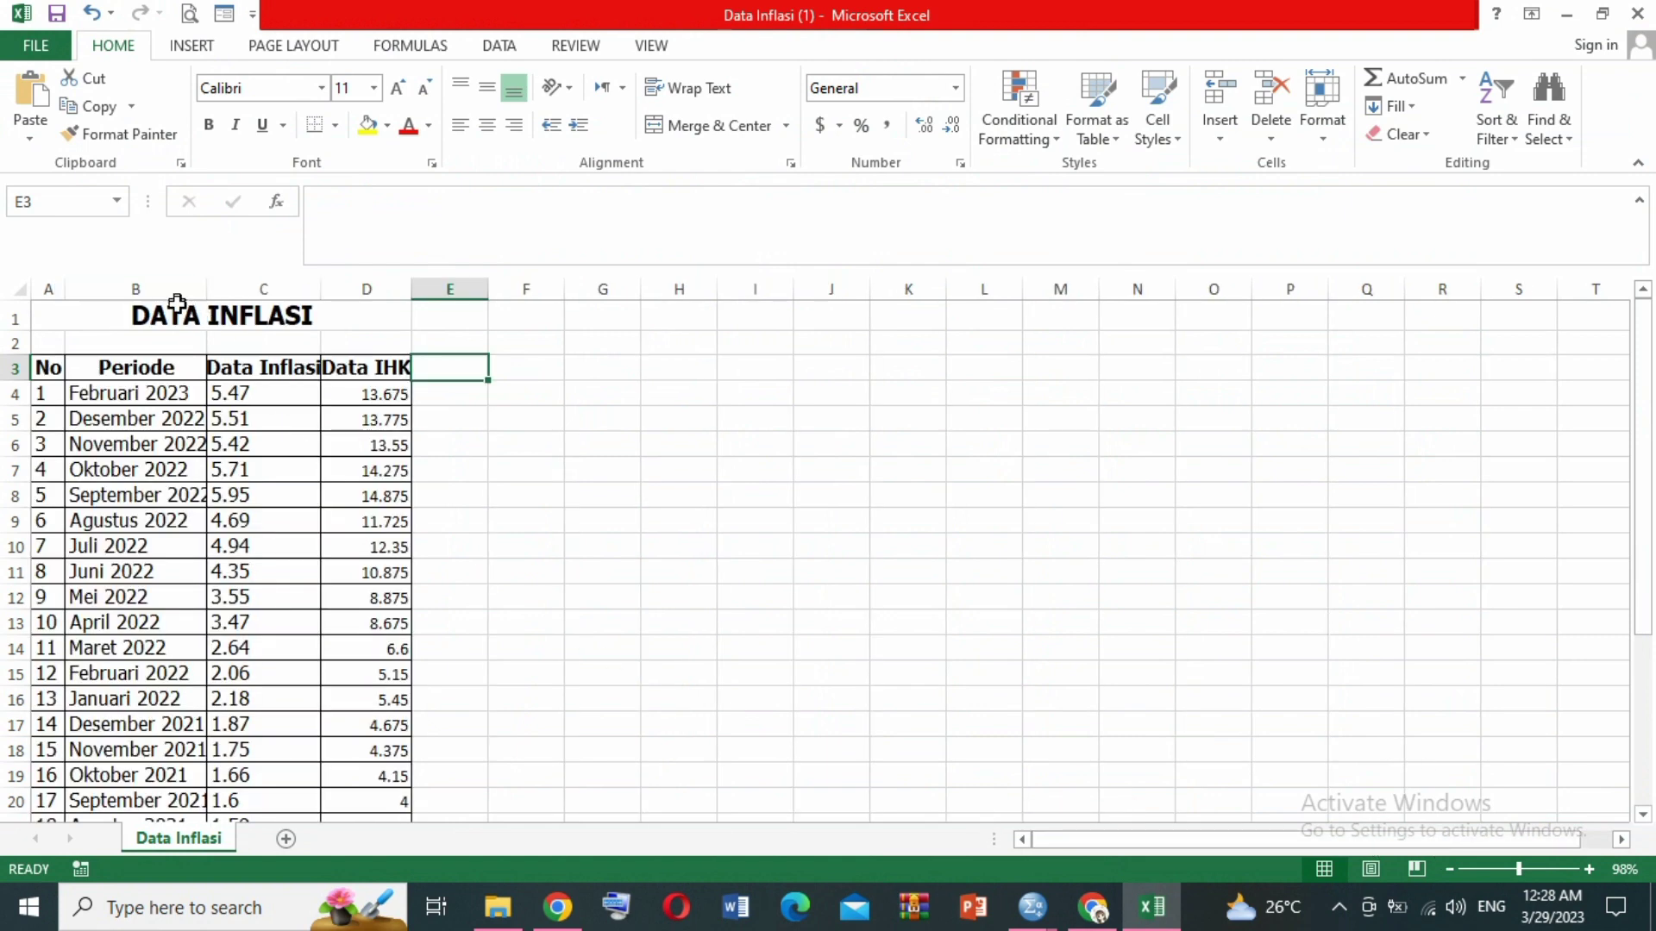
{"action": "left_click_drag", "start_coordinate": [150, 399], "coordinate": [153, 765]}
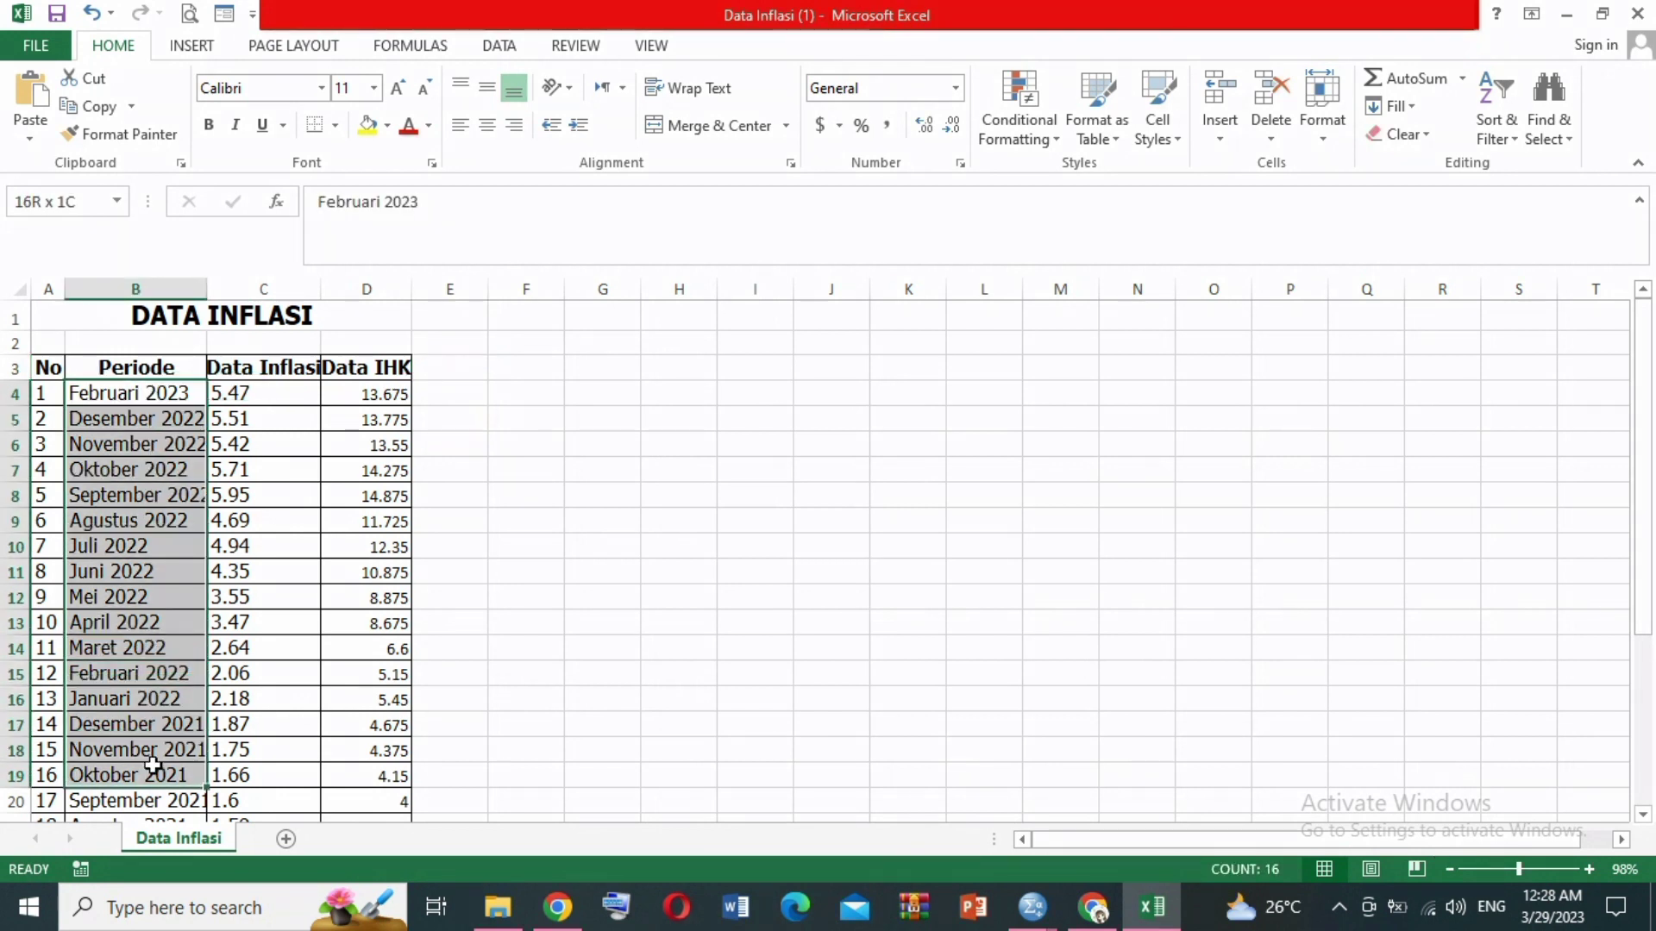
{"action": "mouse_move", "coordinate": [152, 765]}
{"action": "left_mouse_down"}
{"action": "mouse_move", "coordinate": [149, 837]}
{"action": "mouse_move", "coordinate": [166, 750]}
{"action": "mouse_move", "coordinate": [173, 770]}
{"action": "left_mouse_up"}
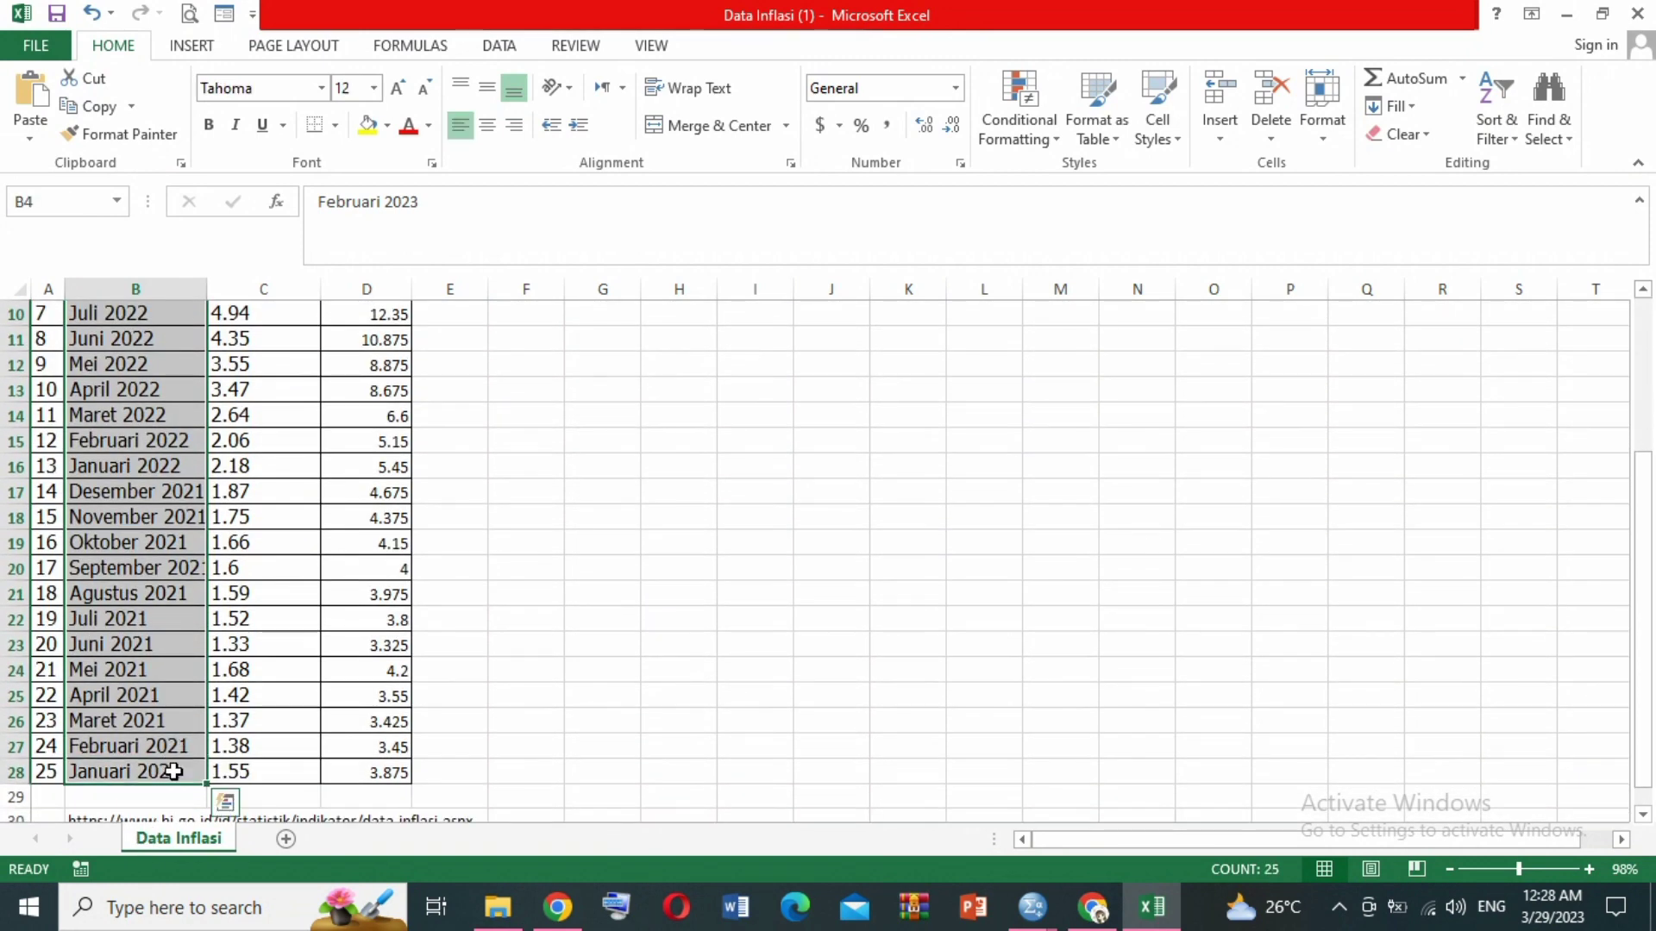
{"action": "right_click", "coordinate": [173, 772]}
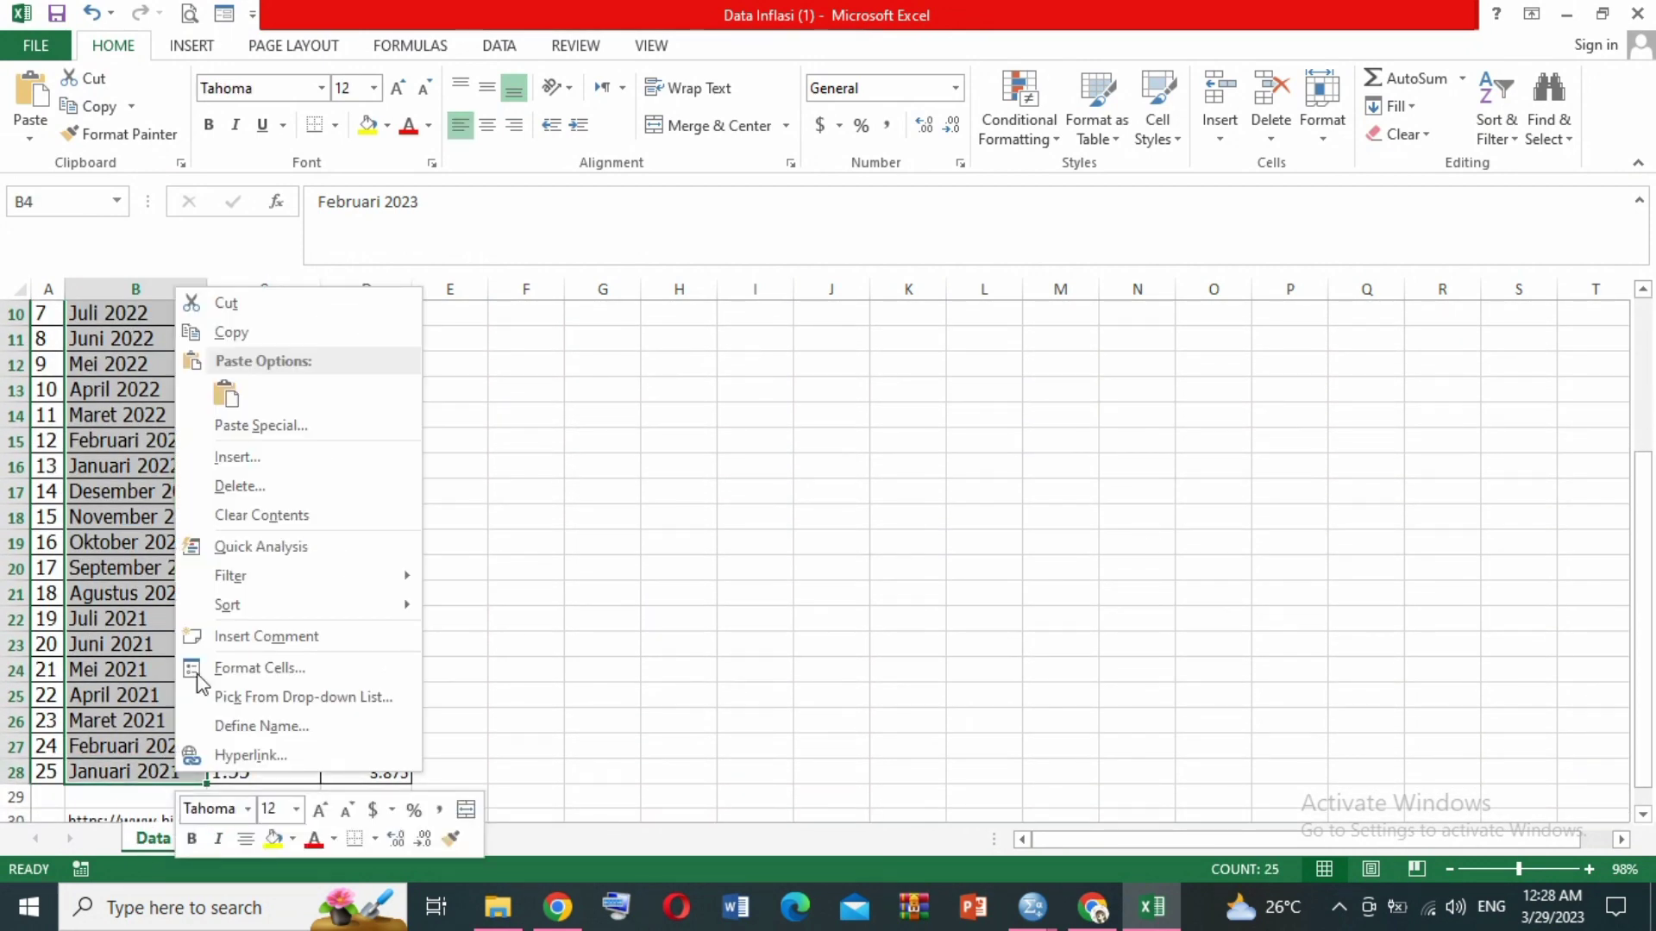
{"action": "left_click", "coordinate": [256, 333]}
{"action": "scroll", "coordinate": [250, 328], "scroll_direction": "up", "scroll_amount": 3}
- Switch back to the Zahwa_official File part 1 dataset in SPSS and display its case data instead of the variable definitions
{"action": "mouse_move", "coordinate": [1101, 924]}
{"action": "mouse_move", "coordinate": [1033, 906]}
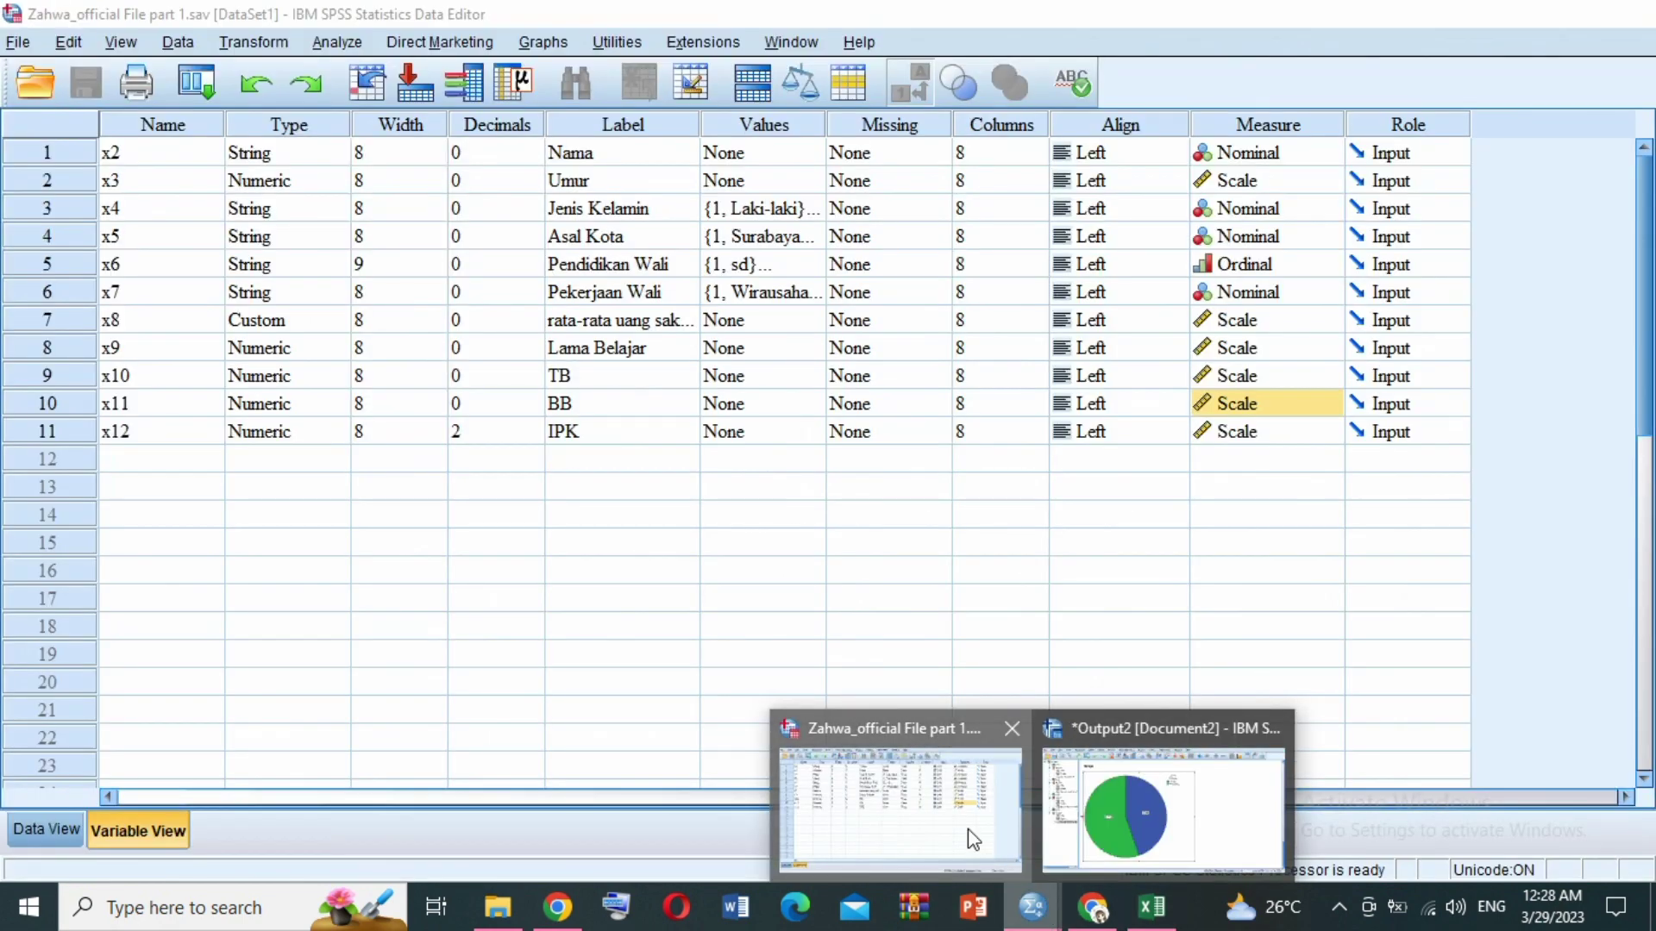
{"action": "left_click", "coordinate": [967, 830]}
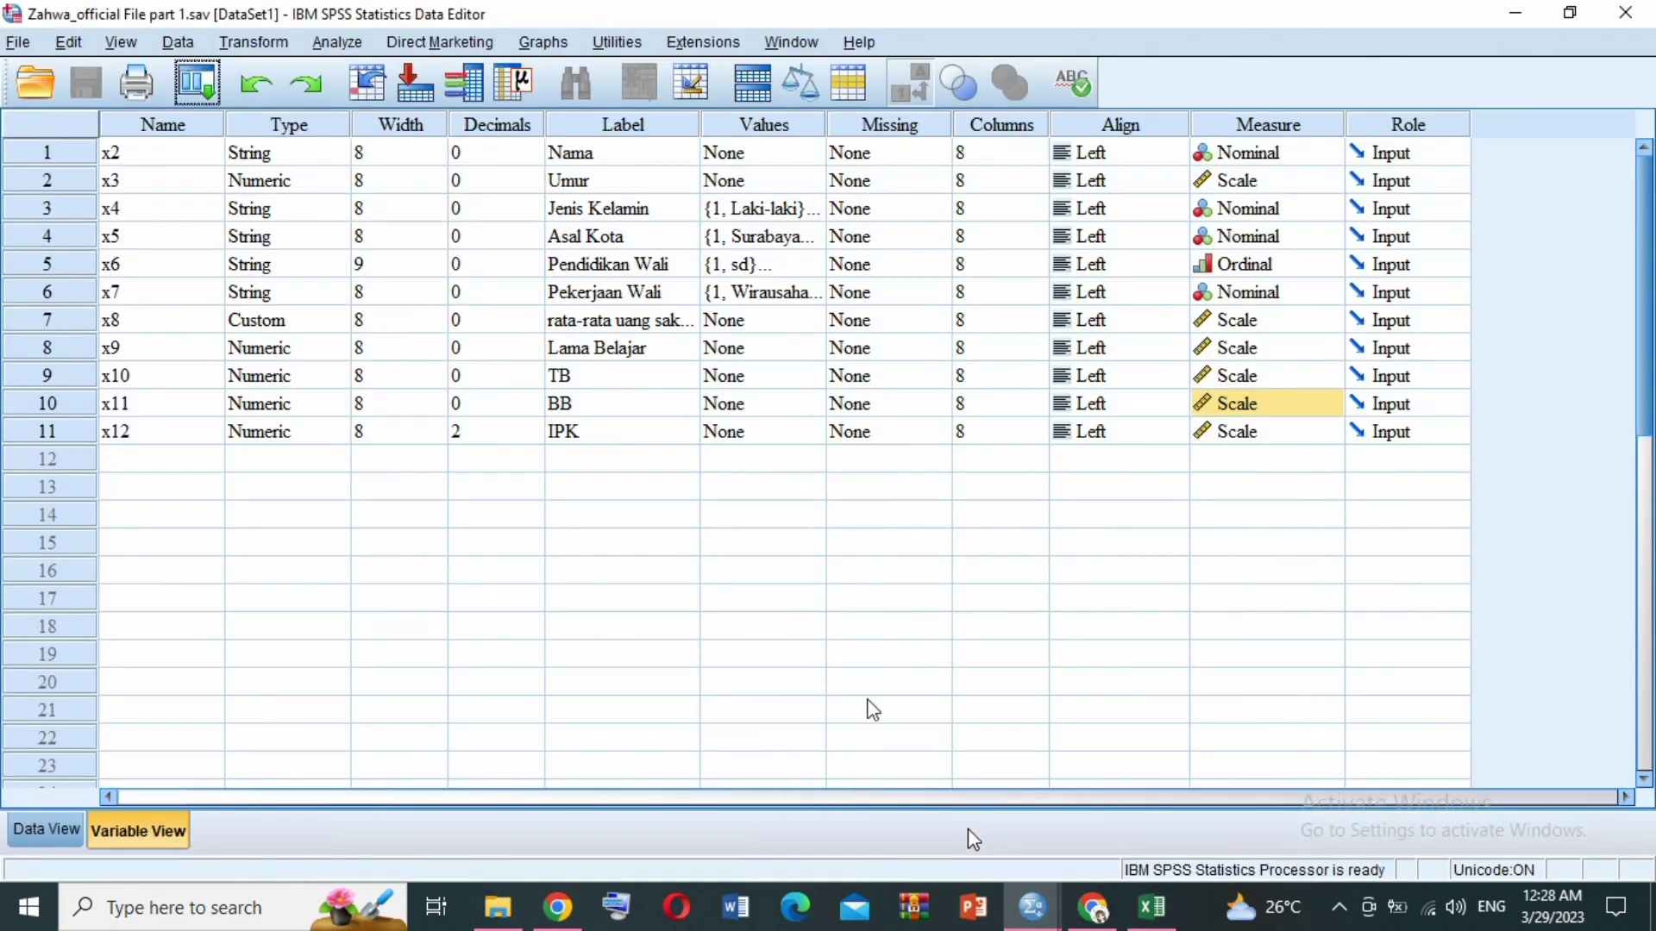
{"action": "left_click", "coordinate": [47, 830]}
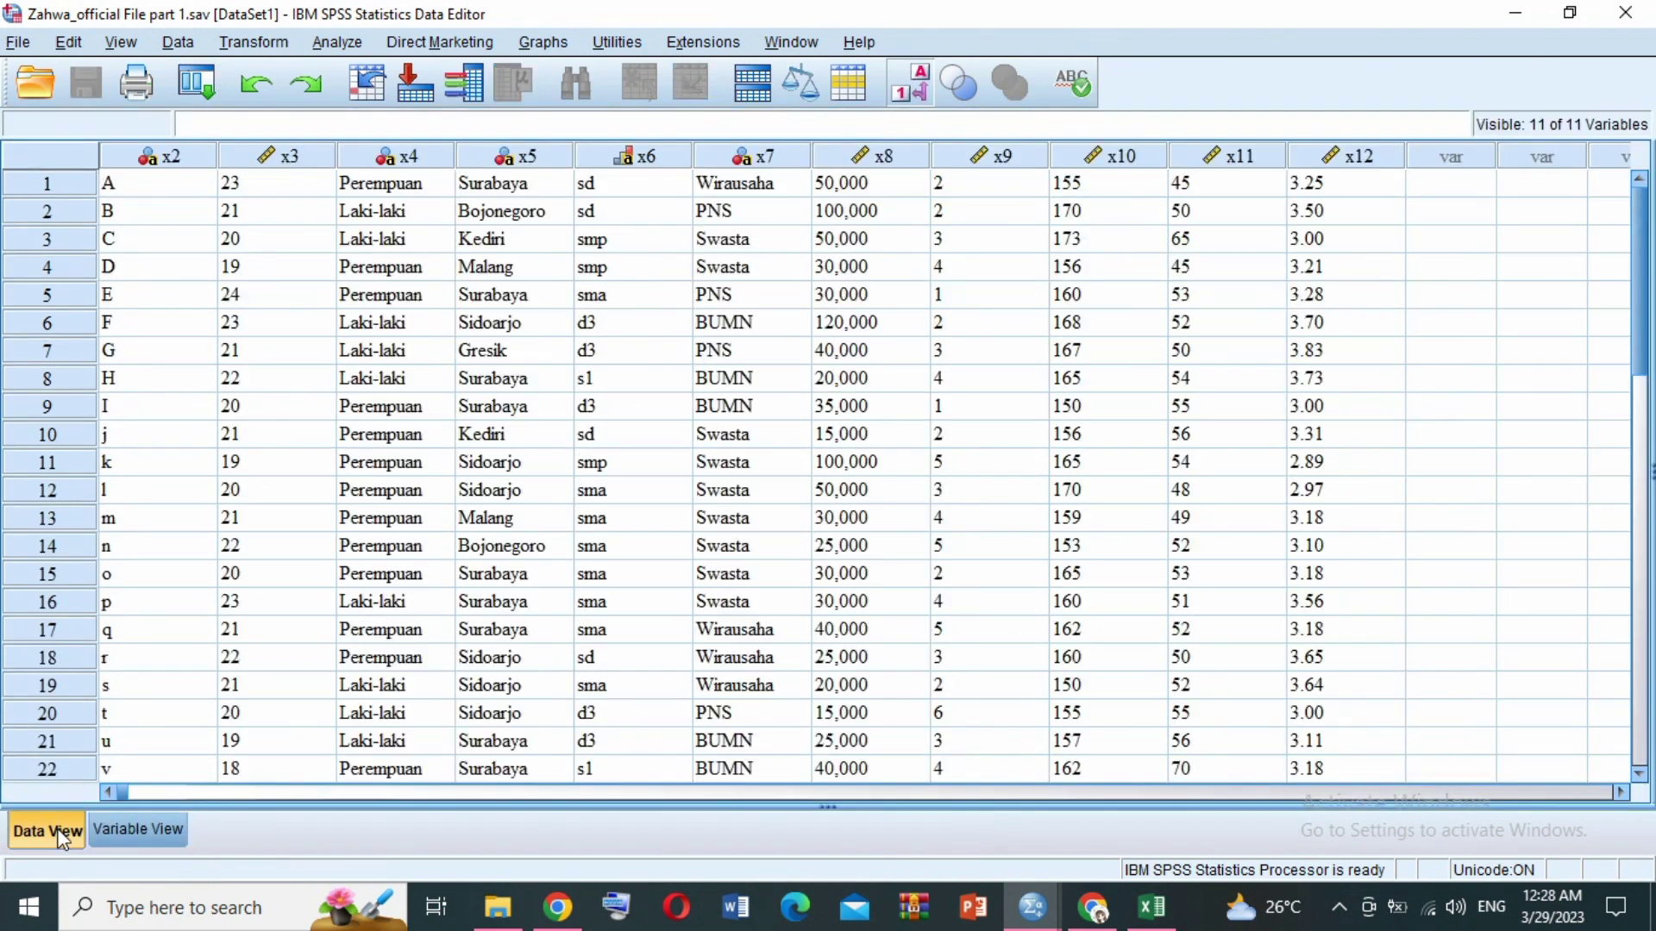
- Paste the copied Periode values into the first empty column after x12, starting at case 1
{"action": "left_click", "coordinate": [1476, 176]}
{"action": "right_click", "coordinate": [1477, 176]}
{"action": "left_click", "coordinate": [1390, 255]}
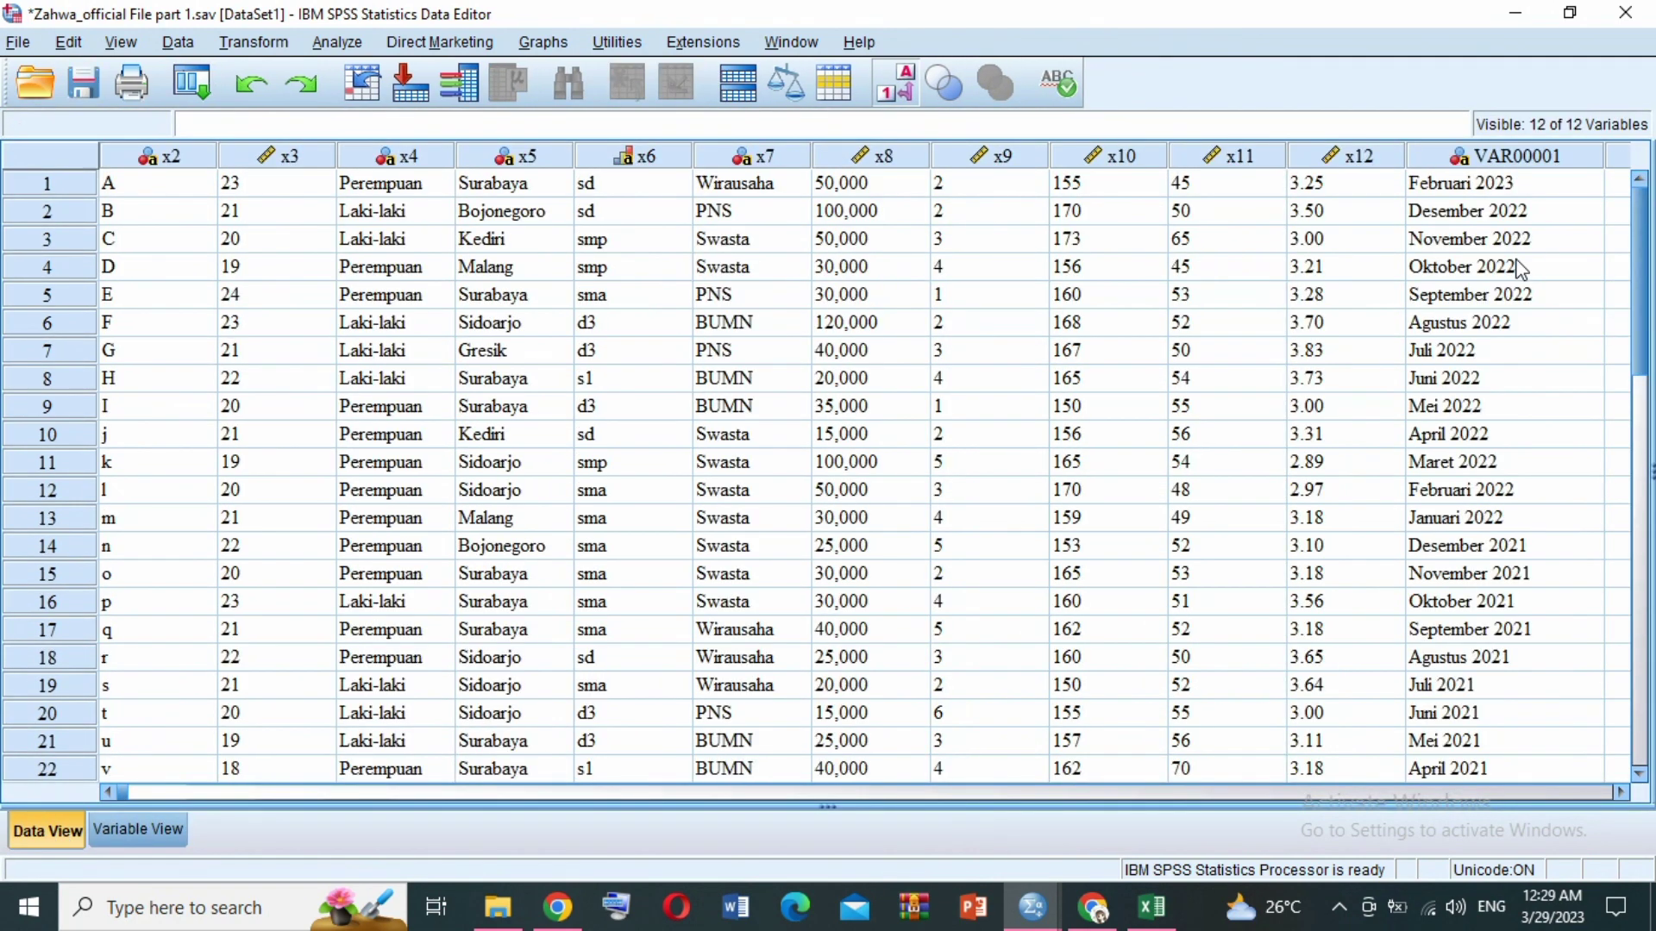
- Switch to the Data Inflasi (1) workbook in Excel and copy the inflation values beside the periods (C4:C28)
{"action": "left_click", "coordinate": [1152, 907]}
{"action": "left_click_drag", "start_coordinate": [1466, 839], "coordinate": [1078, 839]}
{"action": "left_click", "coordinate": [239, 392]}
{"action": "left_click_drag", "start_coordinate": [240, 391], "coordinate": [259, 772]}
{"action": "right_click", "coordinate": [269, 780]}
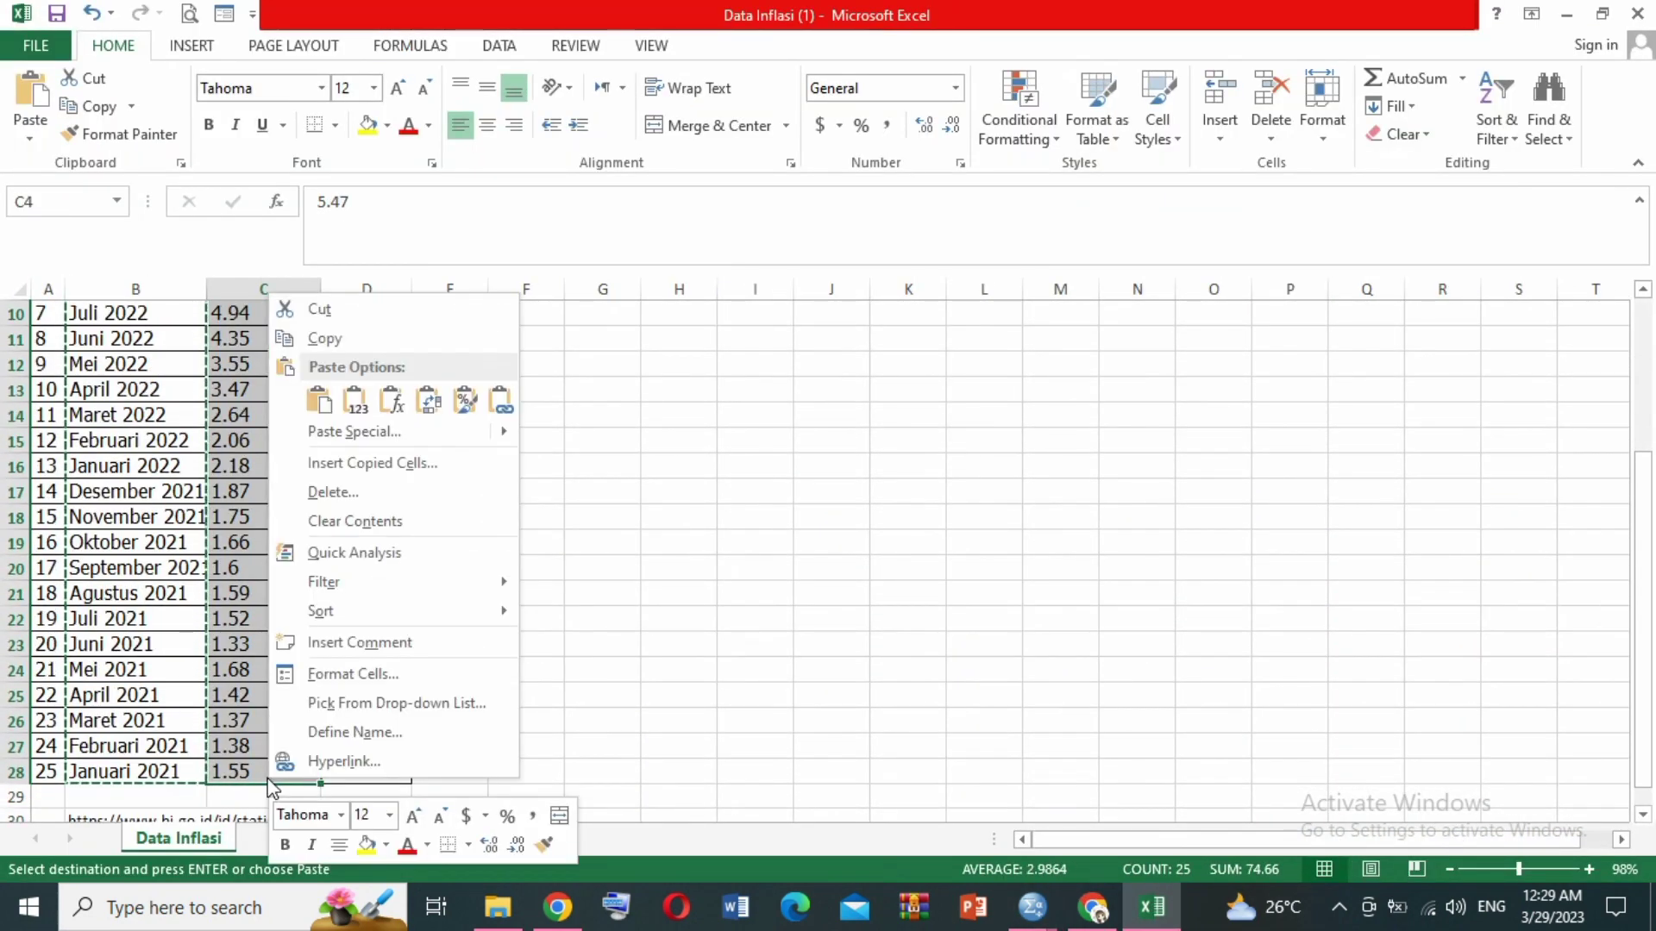
{"action": "left_click", "coordinate": [324, 338]}
{"action": "scroll", "coordinate": [351, 343], "scroll_direction": "up", "scroll_amount": 3}
- Switch back to the SPSS dataset and paste the inflation values into the empty column after VAR00001
{"action": "mouse_move", "coordinate": [1032, 907]}
{"action": "left_click", "coordinate": [905, 789]}
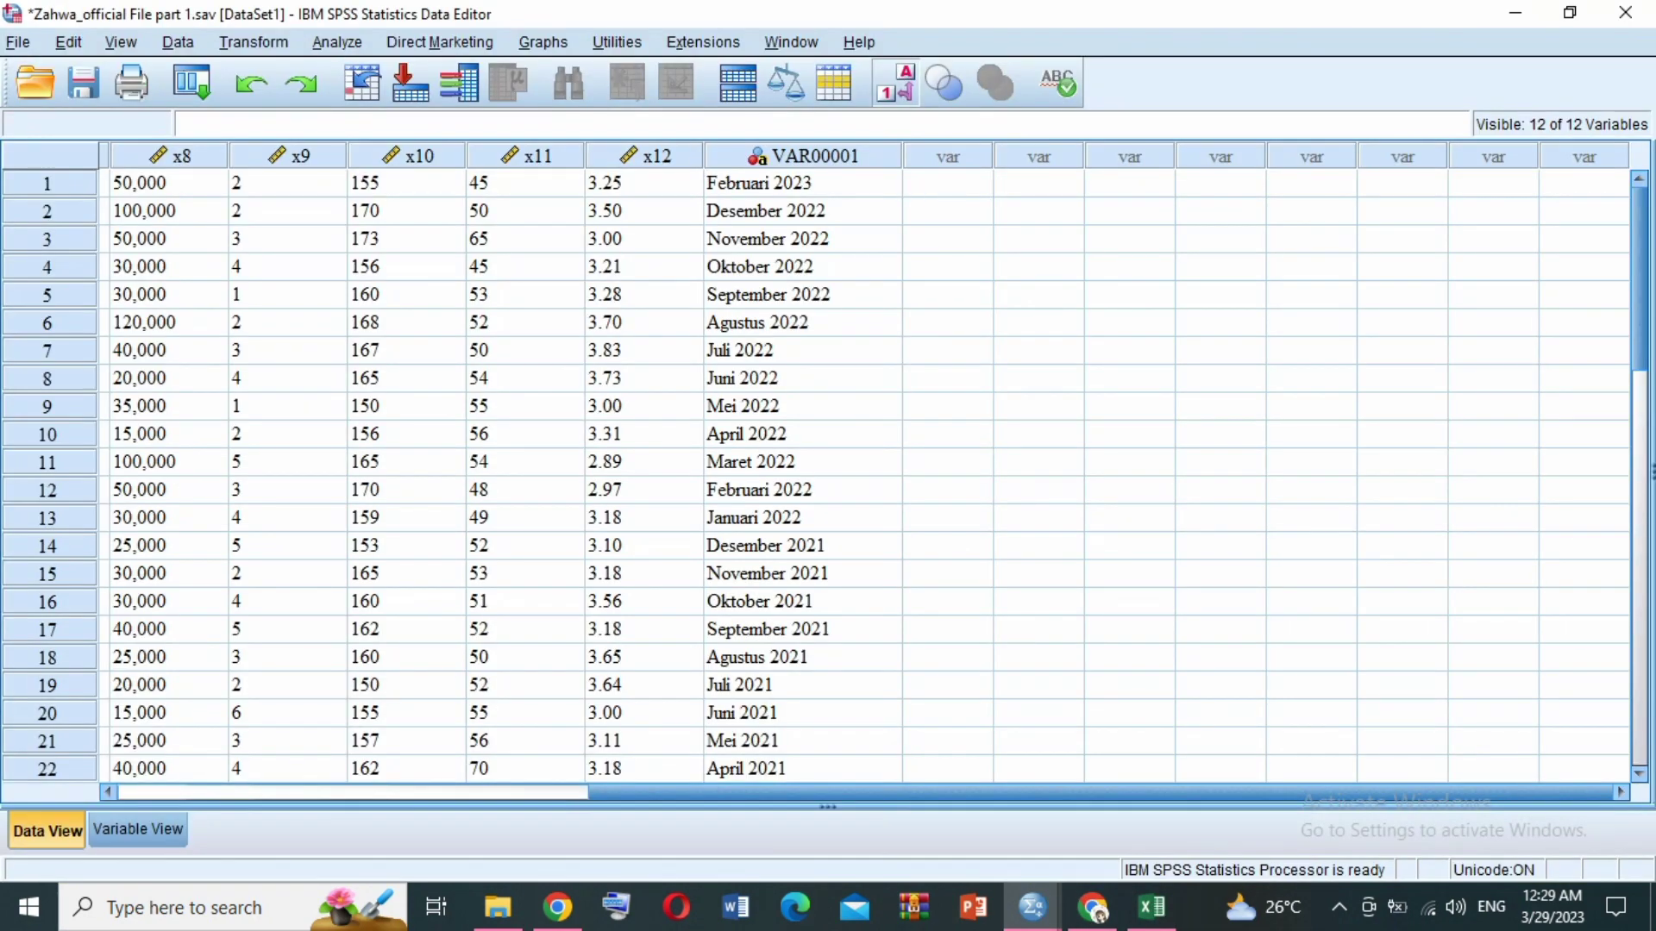
{"action": "right_click", "coordinate": [924, 190]}
{"action": "left_click", "coordinate": [975, 270]}
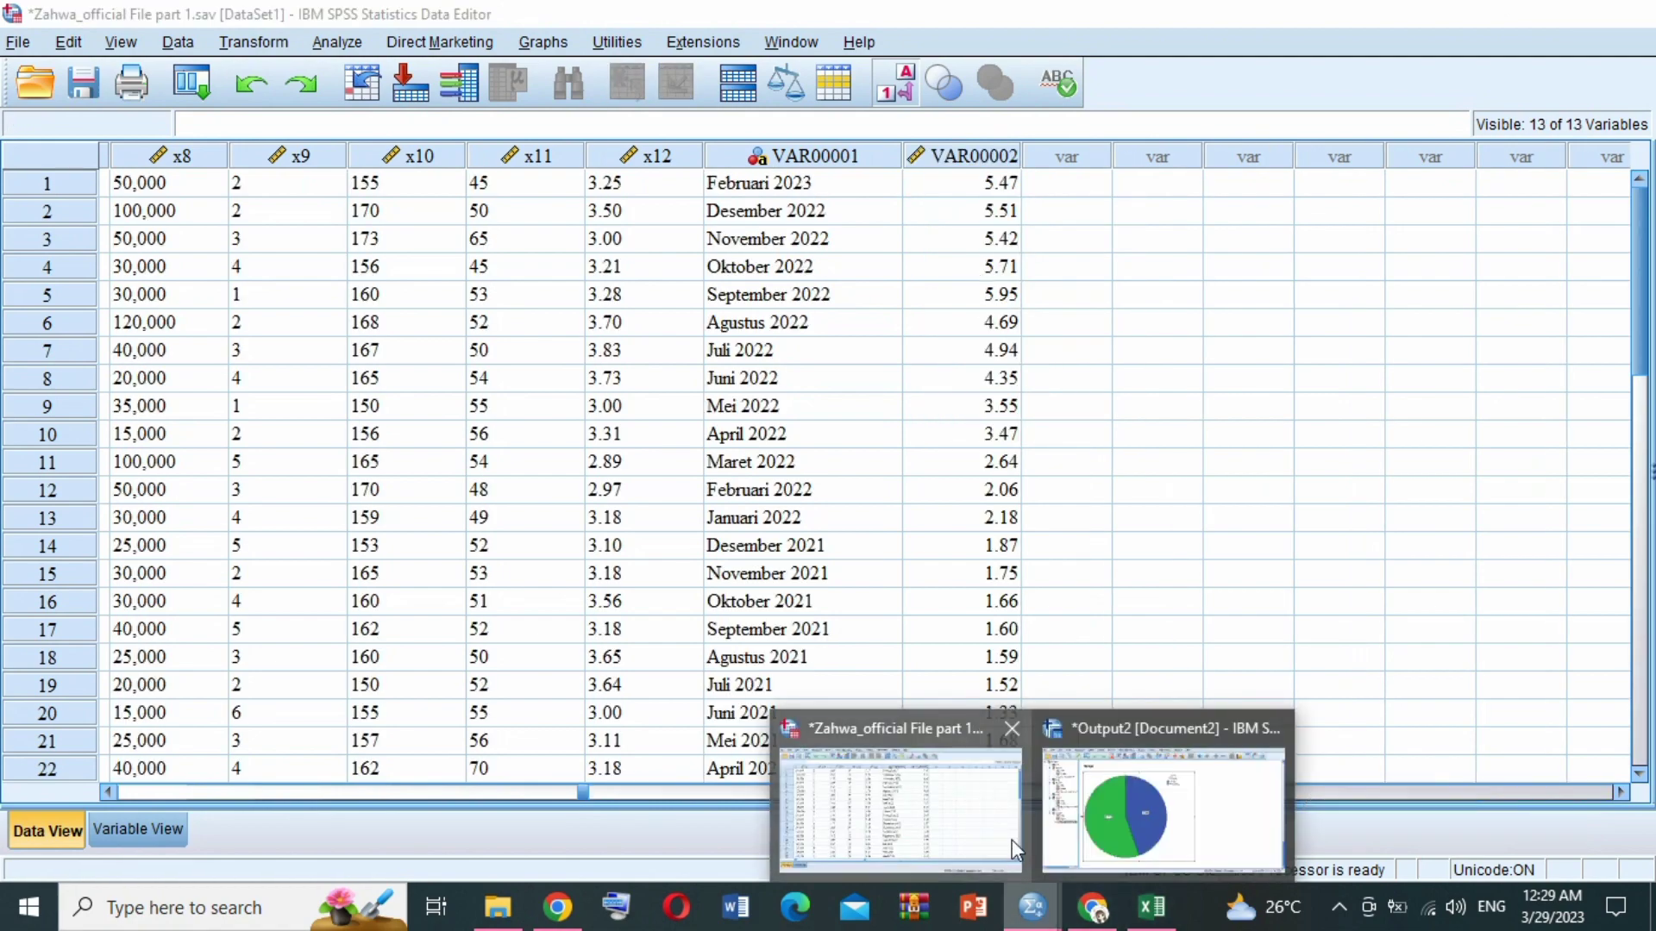
- Switch to the Data Inflasi (1) workbook in Excel and copy the values of the column after inflation, rows 4 to 28
{"action": "left_click", "coordinate": [1152, 908]}
{"action": "left_click_drag", "start_coordinate": [388, 395], "coordinate": [392, 780]}
{"action": "right_click", "coordinate": [394, 779]}
{"action": "left_click", "coordinate": [552, 341]}
{"action": "scroll", "coordinate": [552, 431], "scroll_direction": "up", "scroll_amount": 3}
- Switch back to the SPSS dataset and paste the copied values into the empty column after VAR00002
{"action": "mouse_move", "coordinate": [1032, 907]}
{"action": "left_click", "coordinate": [991, 846]}
{"action": "right_click", "coordinate": [1072, 183]}
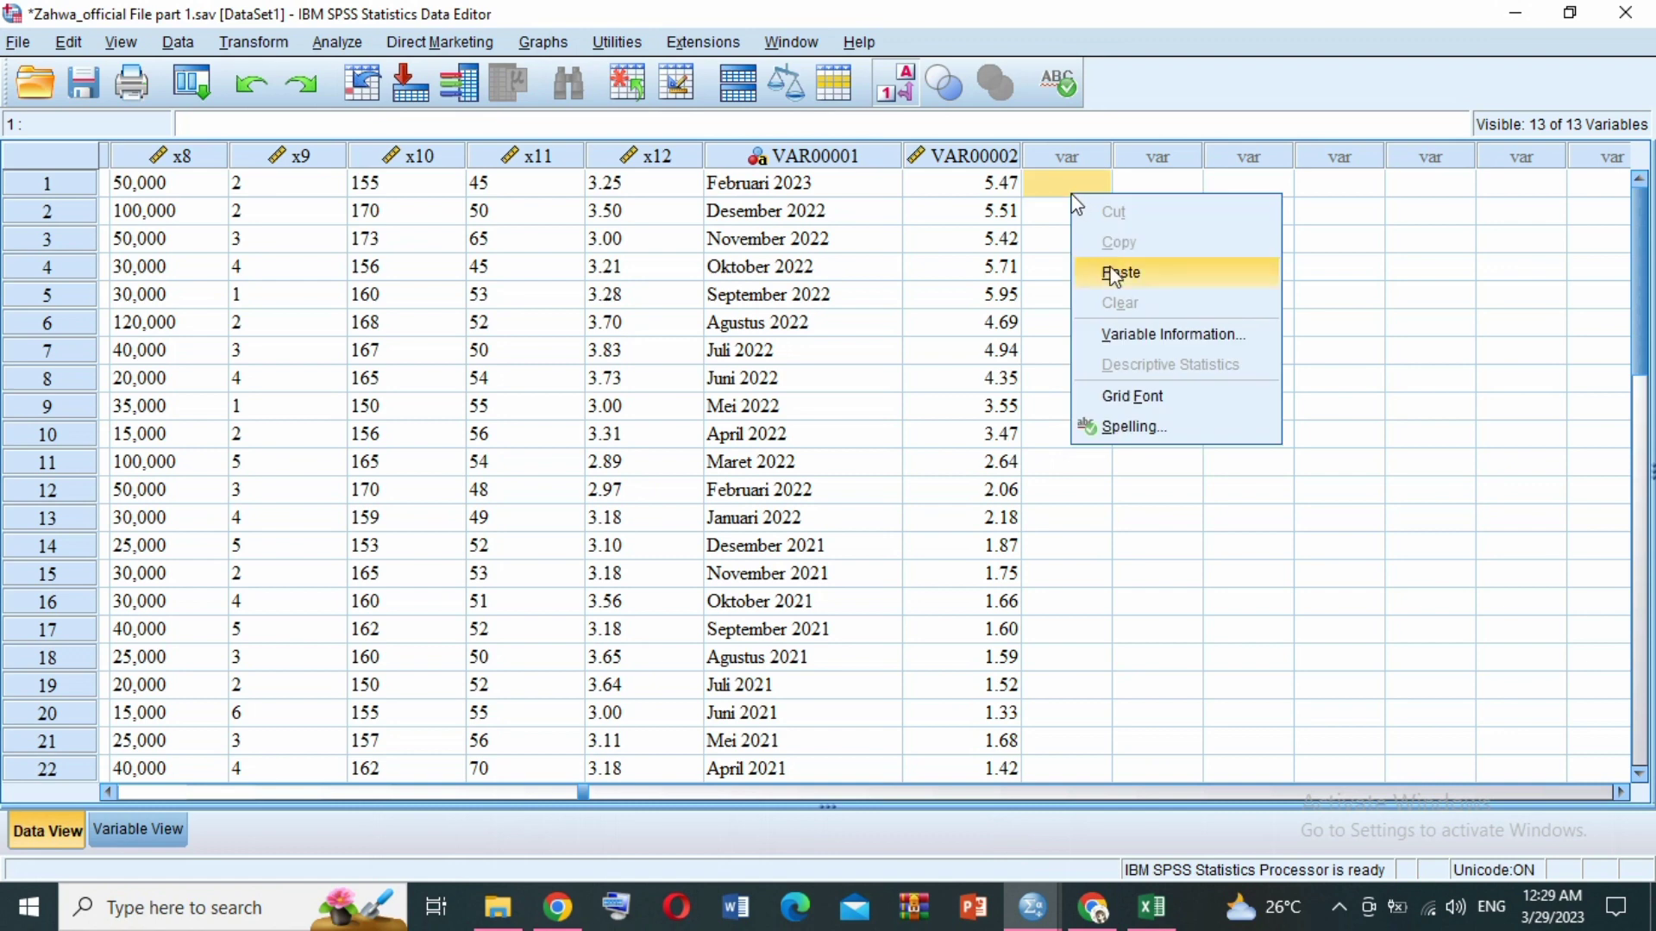
{"action": "left_click", "coordinate": [1111, 269]}
- Rename the three new variables VAR00001, VAR00002 and VAR00003 as Periode, Inflasi and IHK
{"action": "left_click", "coordinate": [138, 830]}
{"action": "left_click", "coordinate": [189, 464]}
{"action": "type", "text": "Period"}
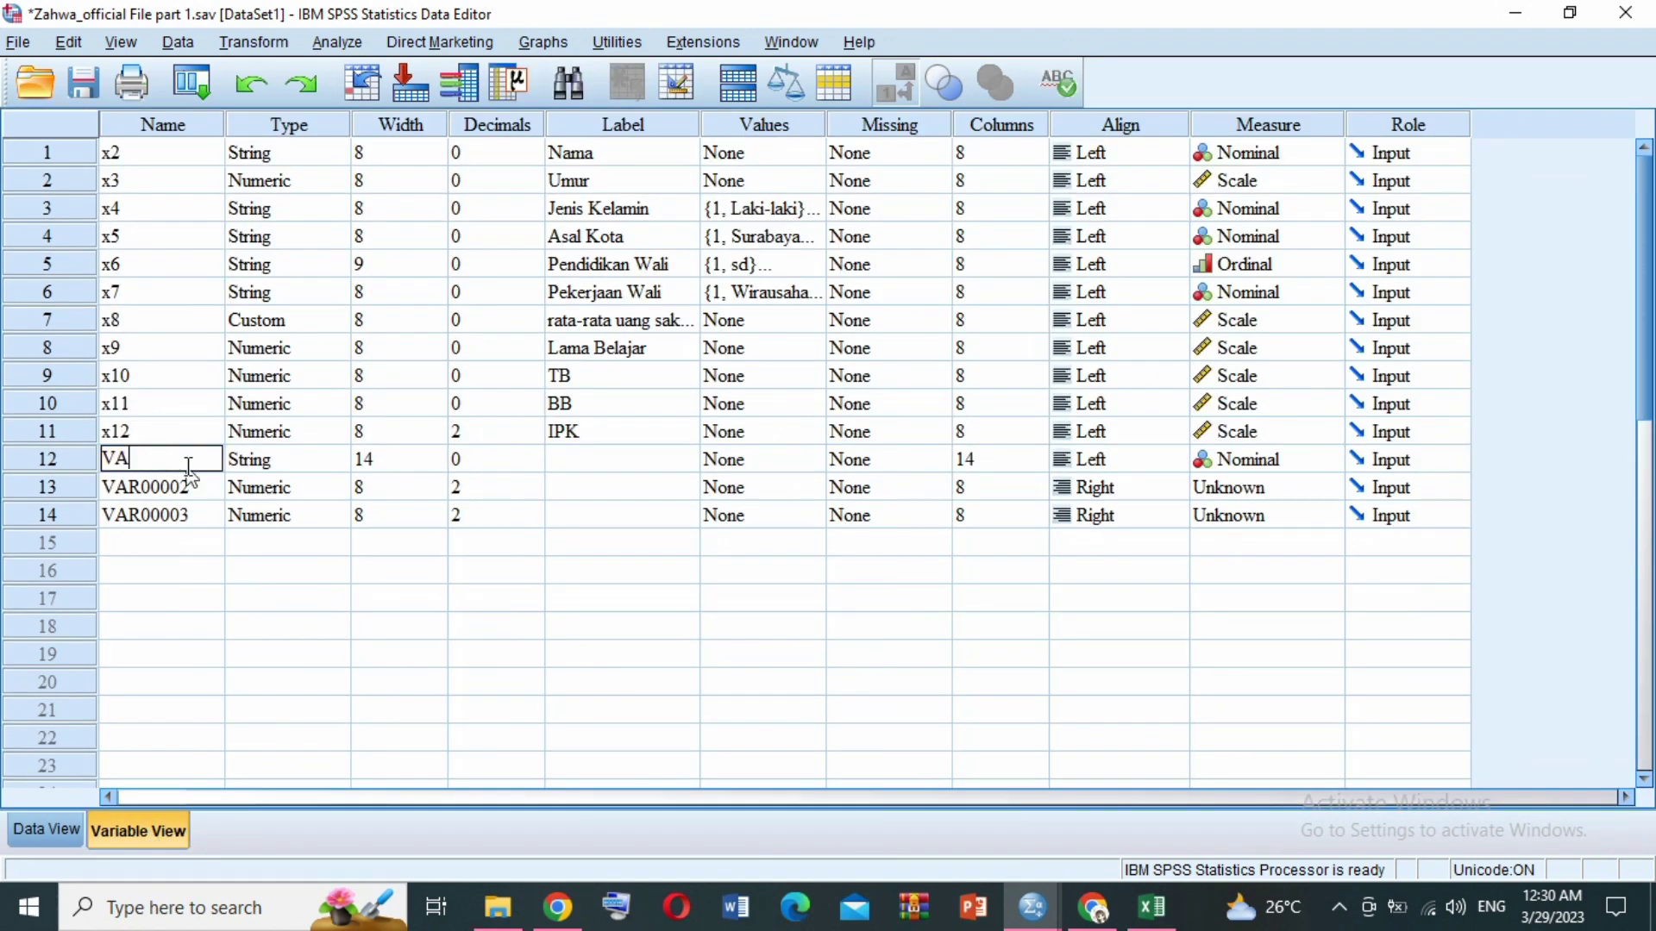
{"action": "type", "text": "e"}
{"action": "left_click", "coordinate": [192, 488]}
{"action": "type", "text": "Inflasi"}
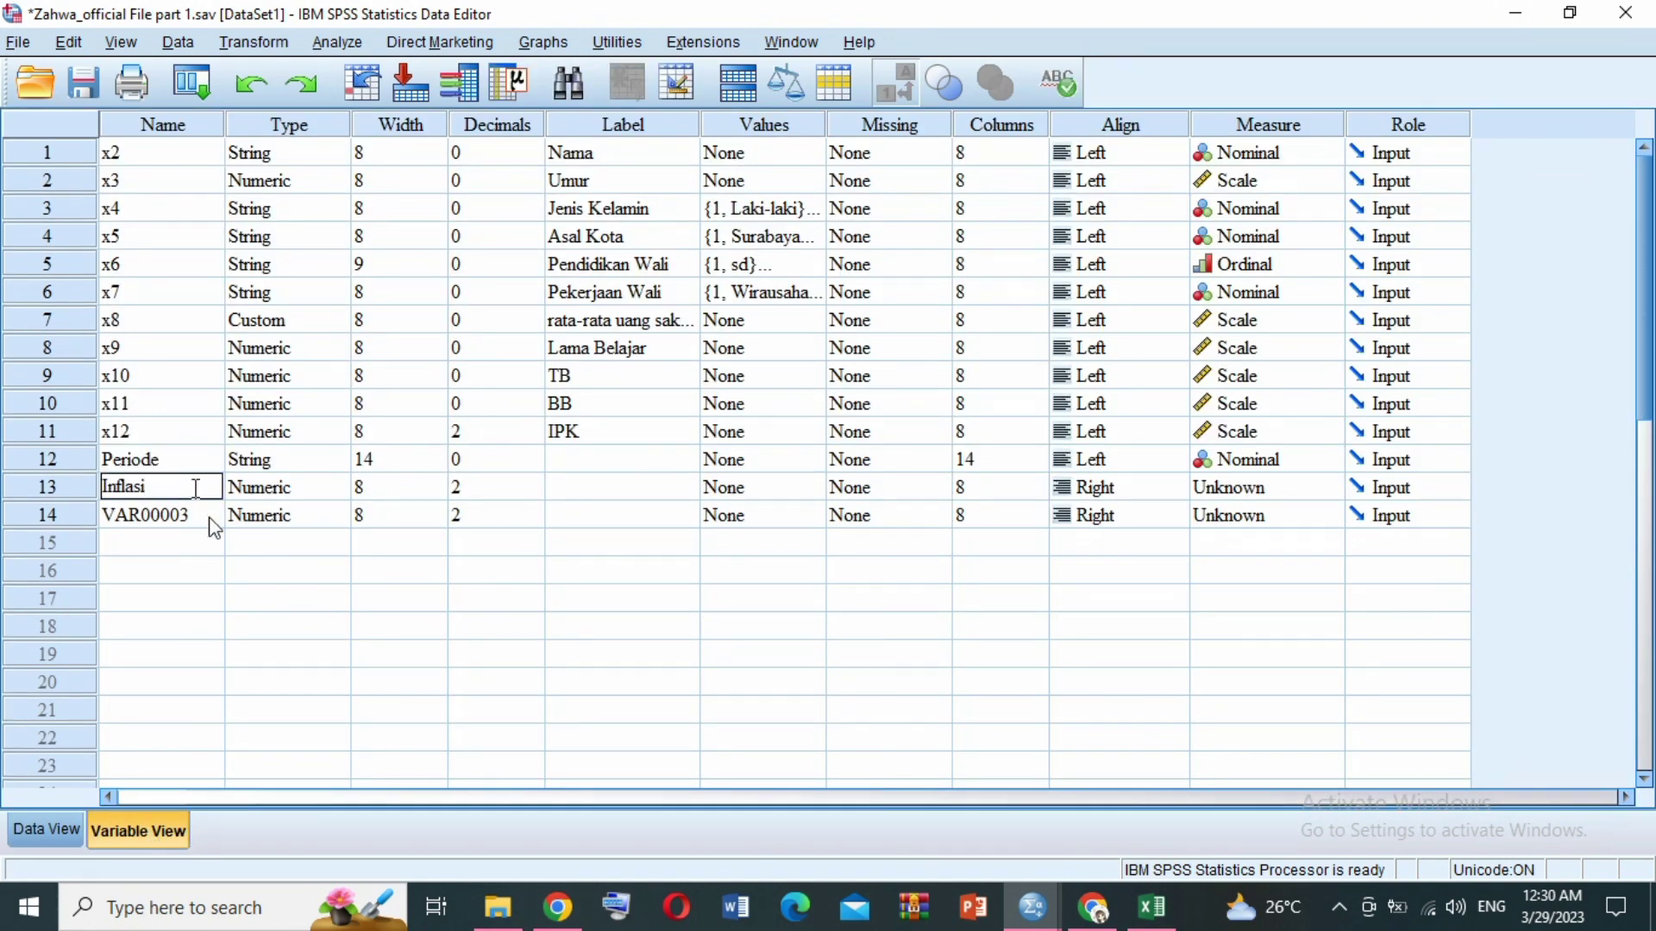
{"action": "left_click", "coordinate": [211, 518]}
{"action": "key", "text": "BackSpace"}
{"action": "type", "text": "IHK"}
- Set the alignment of Inflasi and IHK to Left and their measure to Scale, and display the case data
{"action": "left_click", "coordinate": [1095, 487]}
{"action": "left_click", "coordinate": [1091, 515]}
{"action": "left_click", "coordinate": [1096, 523]}
{"action": "left_click", "coordinate": [1101, 542]}
{"action": "left_click", "coordinate": [1273, 487]}
{"action": "left_click", "coordinate": [1274, 514]}
{"action": "left_click", "coordinate": [1274, 518]}
{"action": "left_click", "coordinate": [1268, 540]}
{"action": "left_click", "coordinate": [37, 832]}
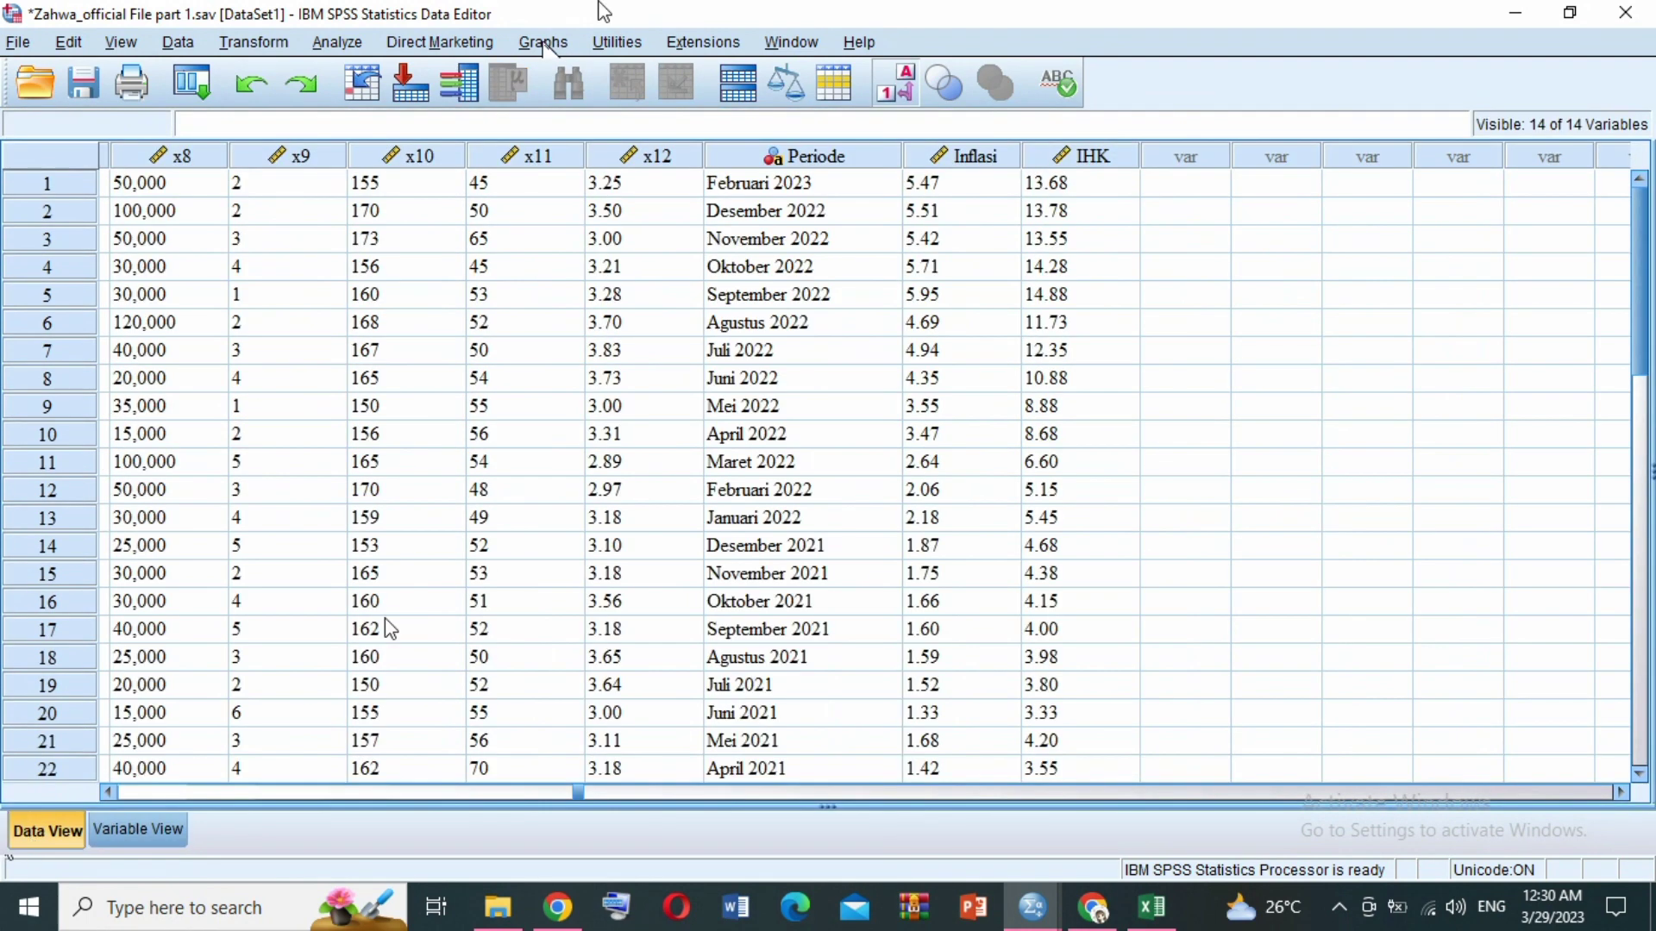
- Start defining a legacy Multiple line chart based on values of individual cases
{"action": "left_click", "coordinate": [551, 44]}
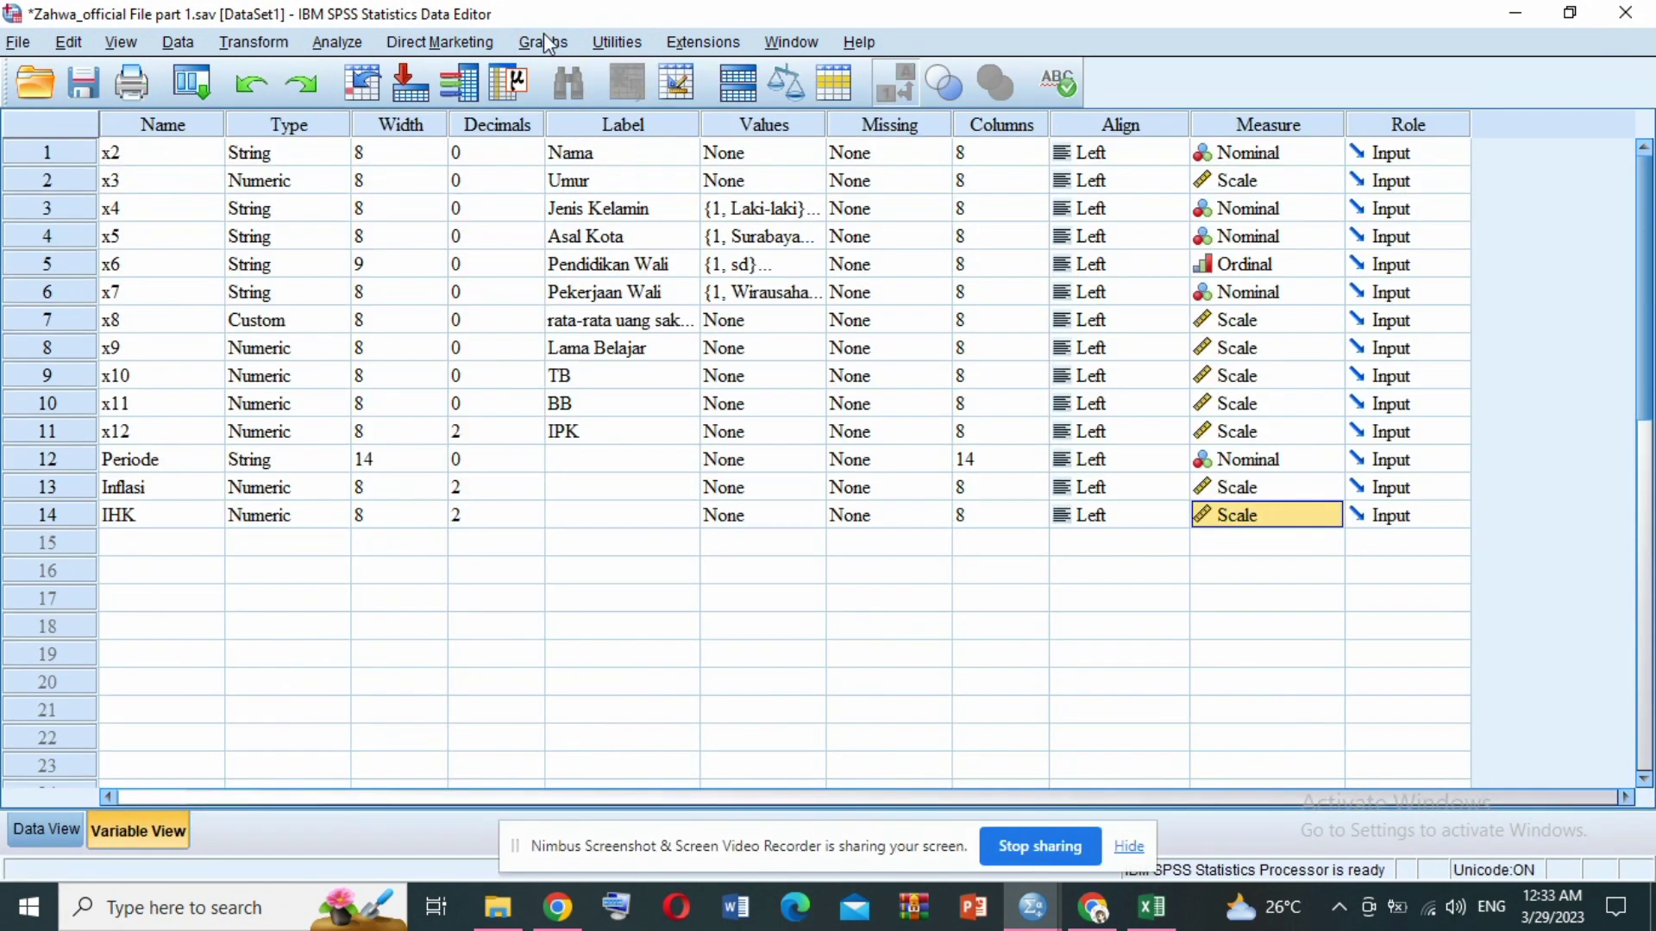
{"action": "left_click", "coordinate": [547, 43]}
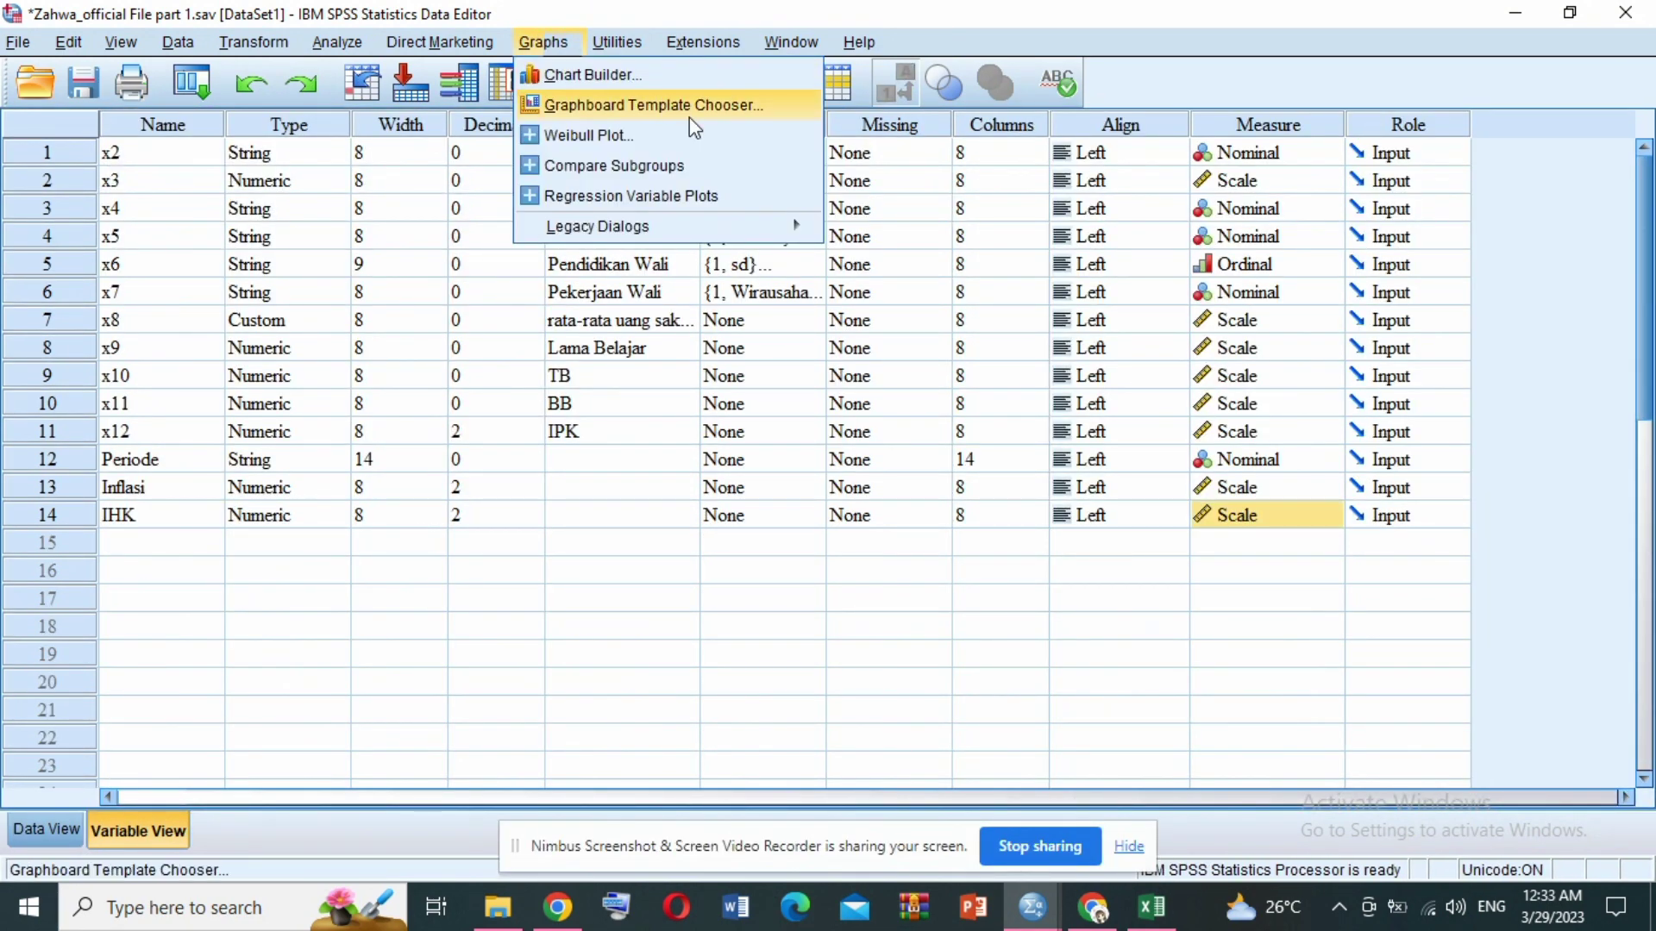
{"action": "mouse_move", "coordinate": [796, 228]}
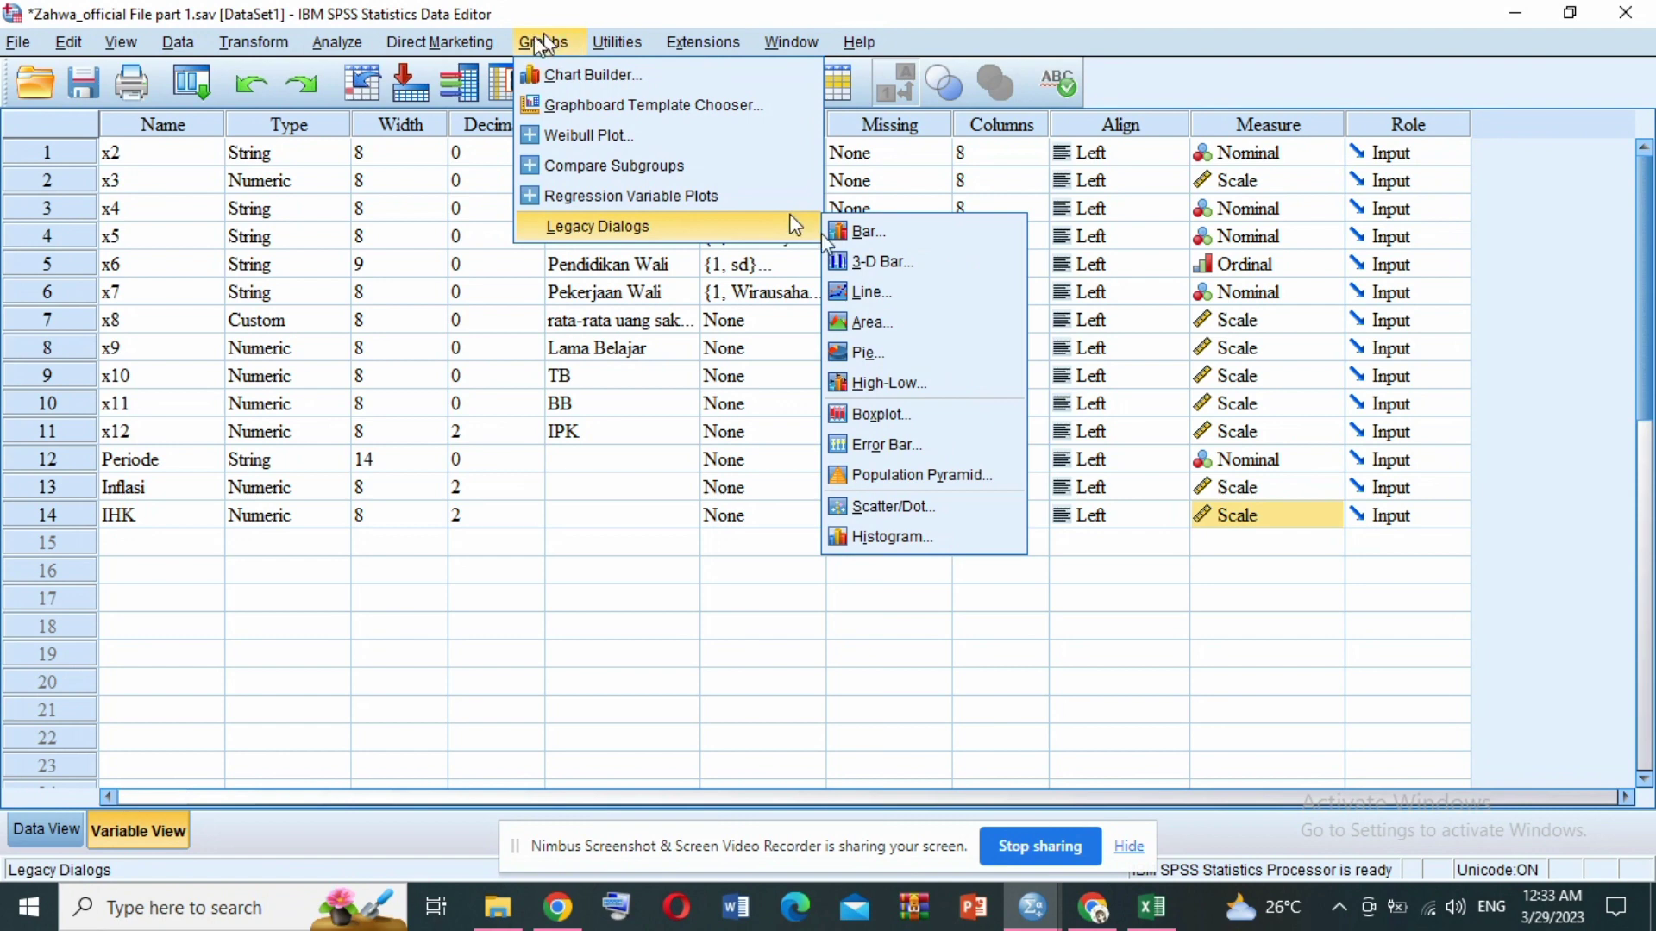
{"action": "left_click", "coordinate": [887, 288]}
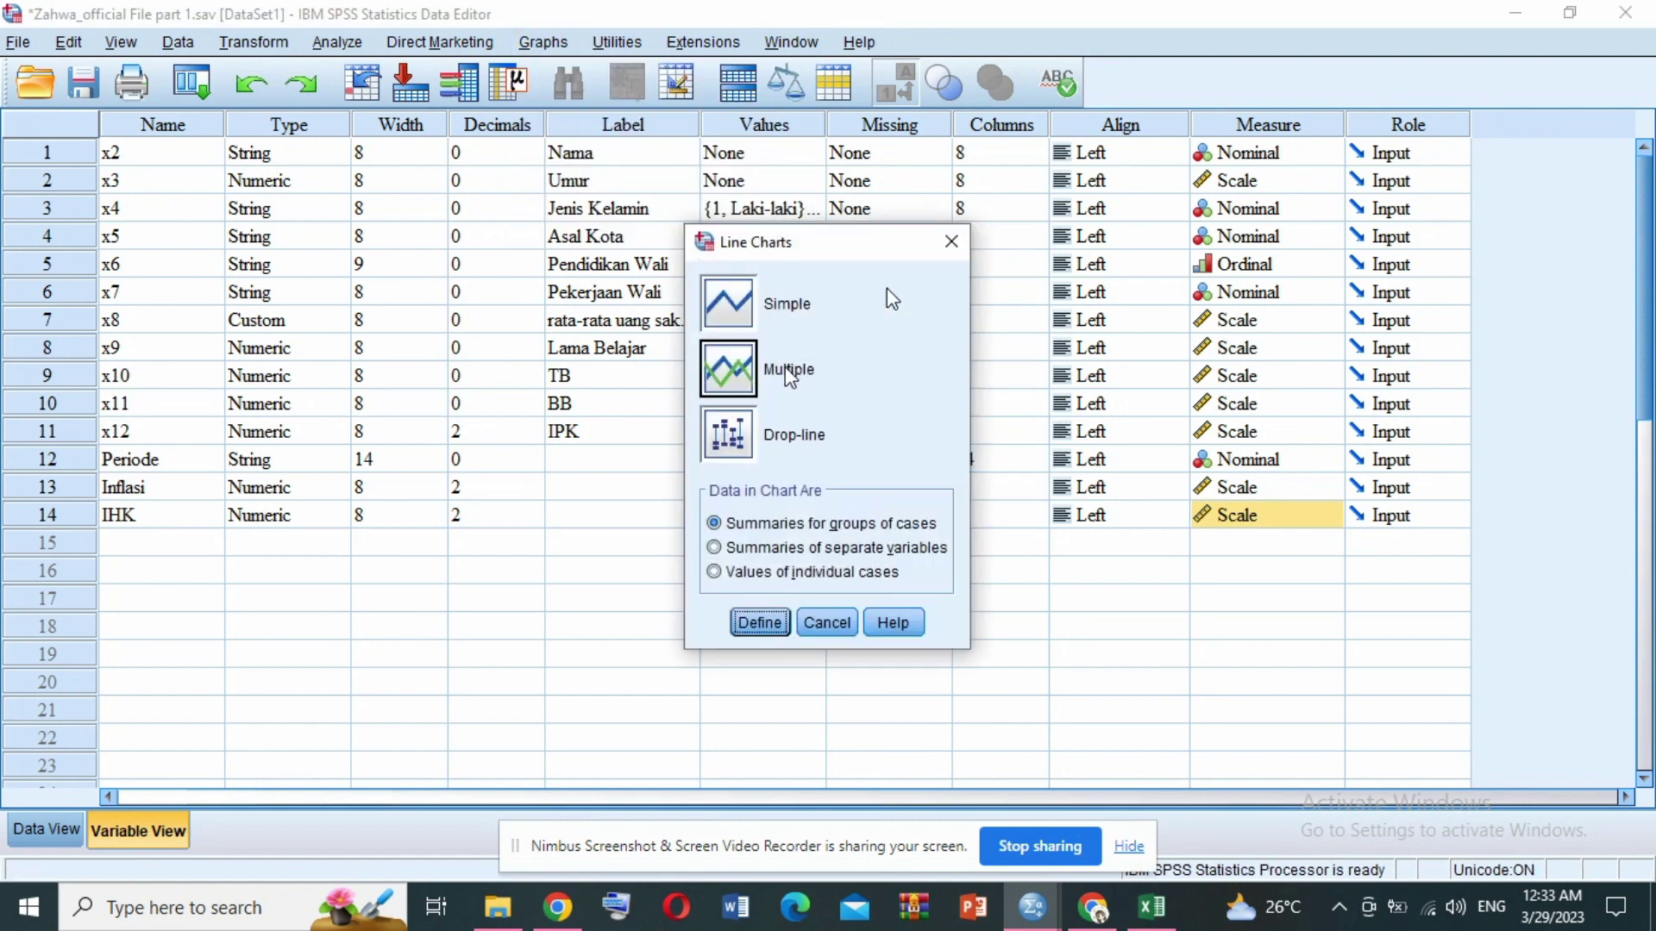
{"action": "left_click", "coordinate": [744, 393]}
{"action": "left_click", "coordinate": [723, 574]}
{"action": "left_click", "coordinate": [754, 622]}
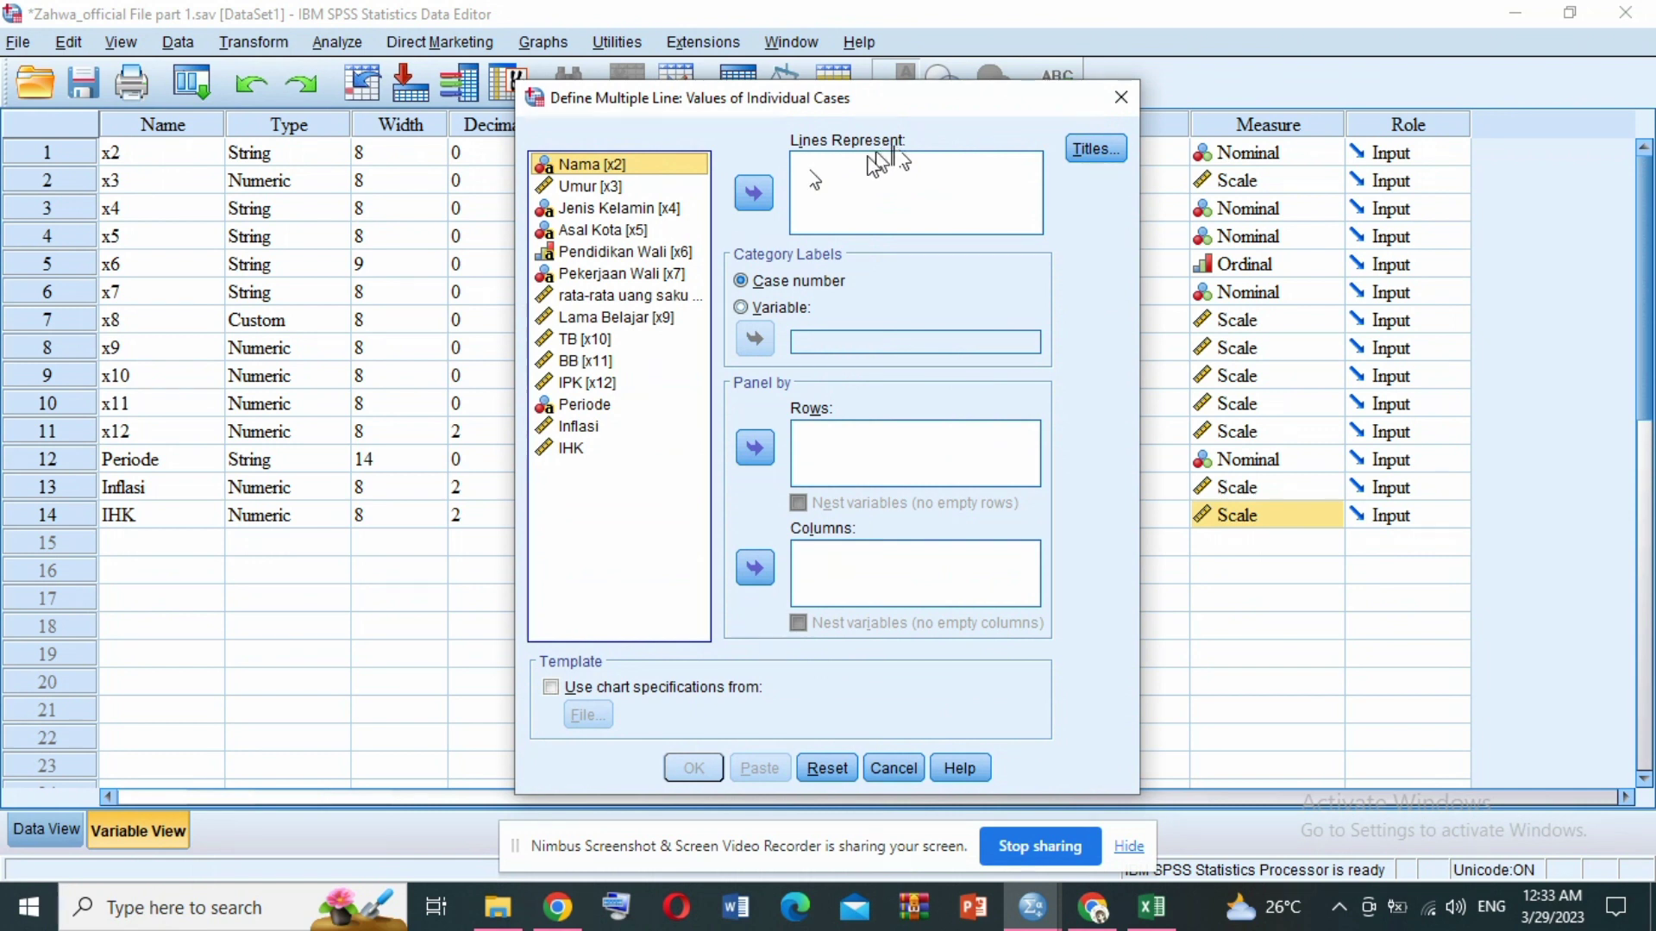
- Add Inflasi and IHK as the variables that the chart's lines represent
{"action": "left_click", "coordinate": [592, 426]}
{"action": "left_click", "coordinate": [770, 194]}
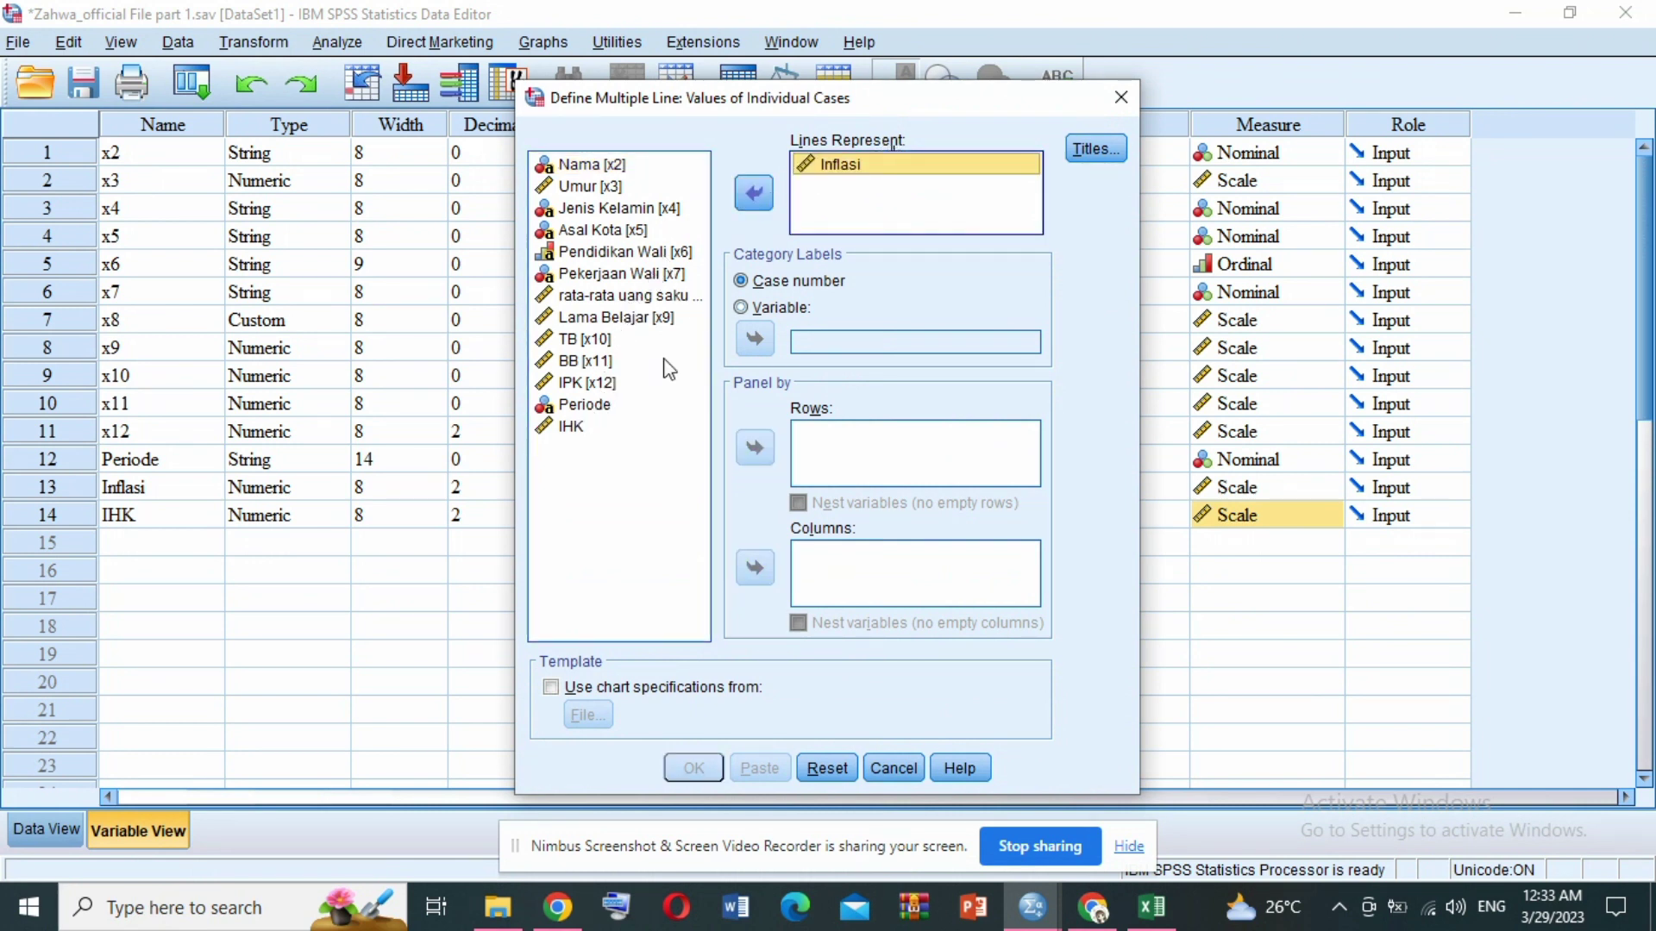
{"action": "left_click", "coordinate": [605, 428]}
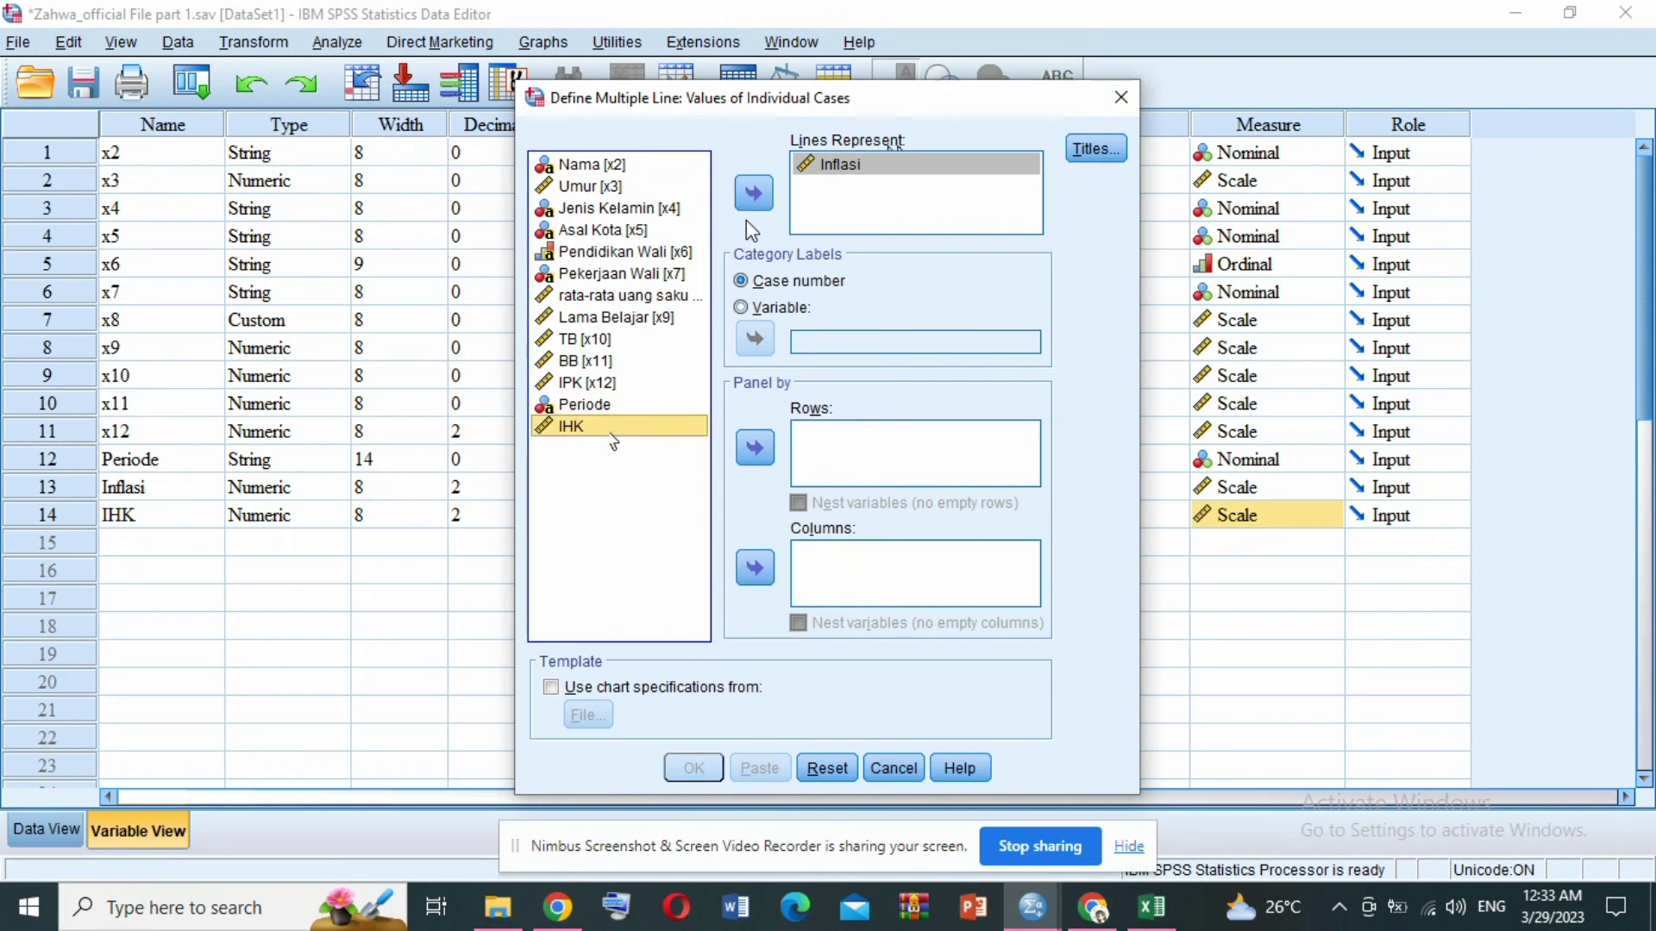
{"action": "left_click", "coordinate": [753, 194]}
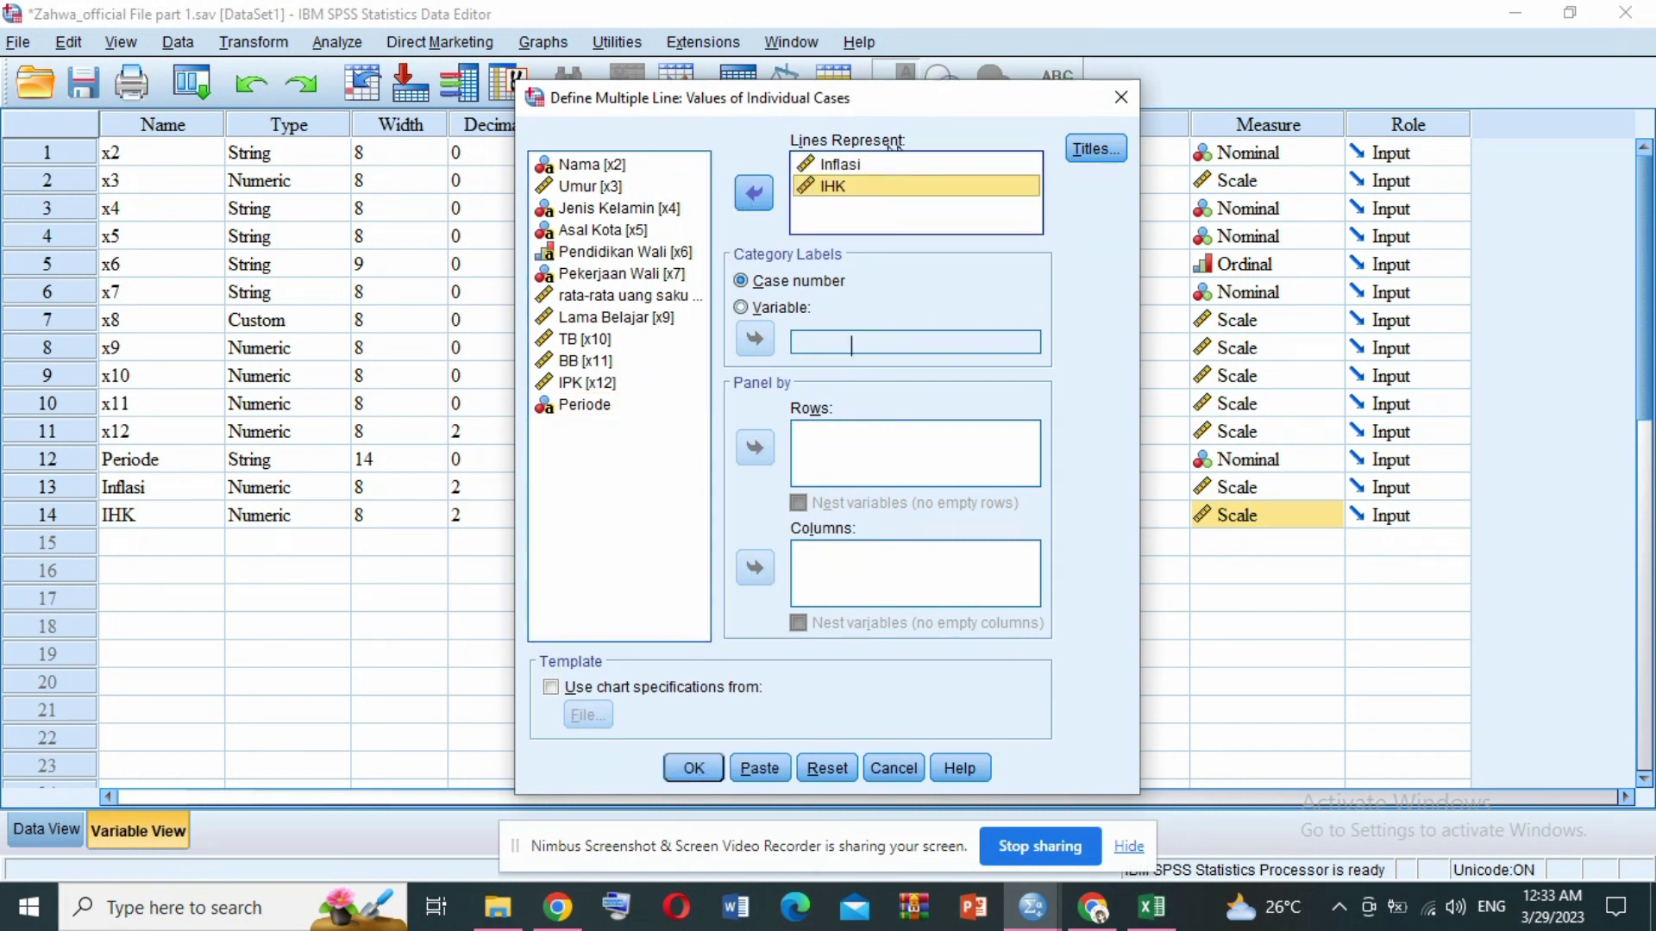
- Use the Periode variable for the category labels and generate the multiple line chart
{"action": "left_click", "coordinate": [785, 309]}
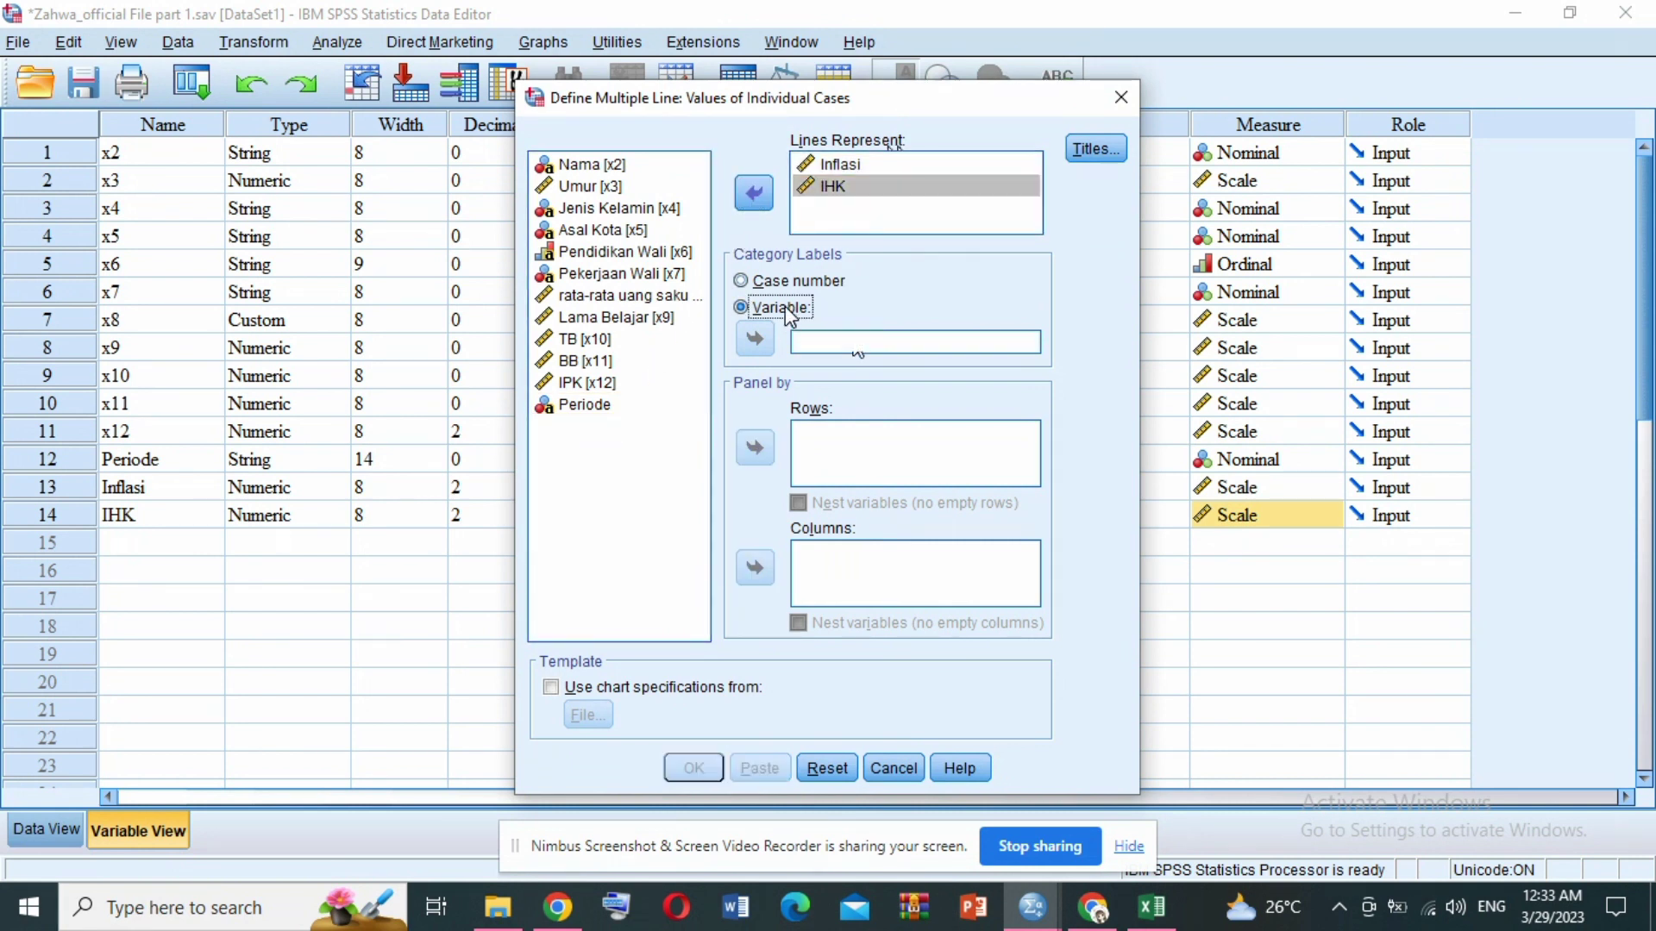
{"action": "left_click", "coordinate": [596, 410]}
{"action": "left_click", "coordinate": [756, 341]}
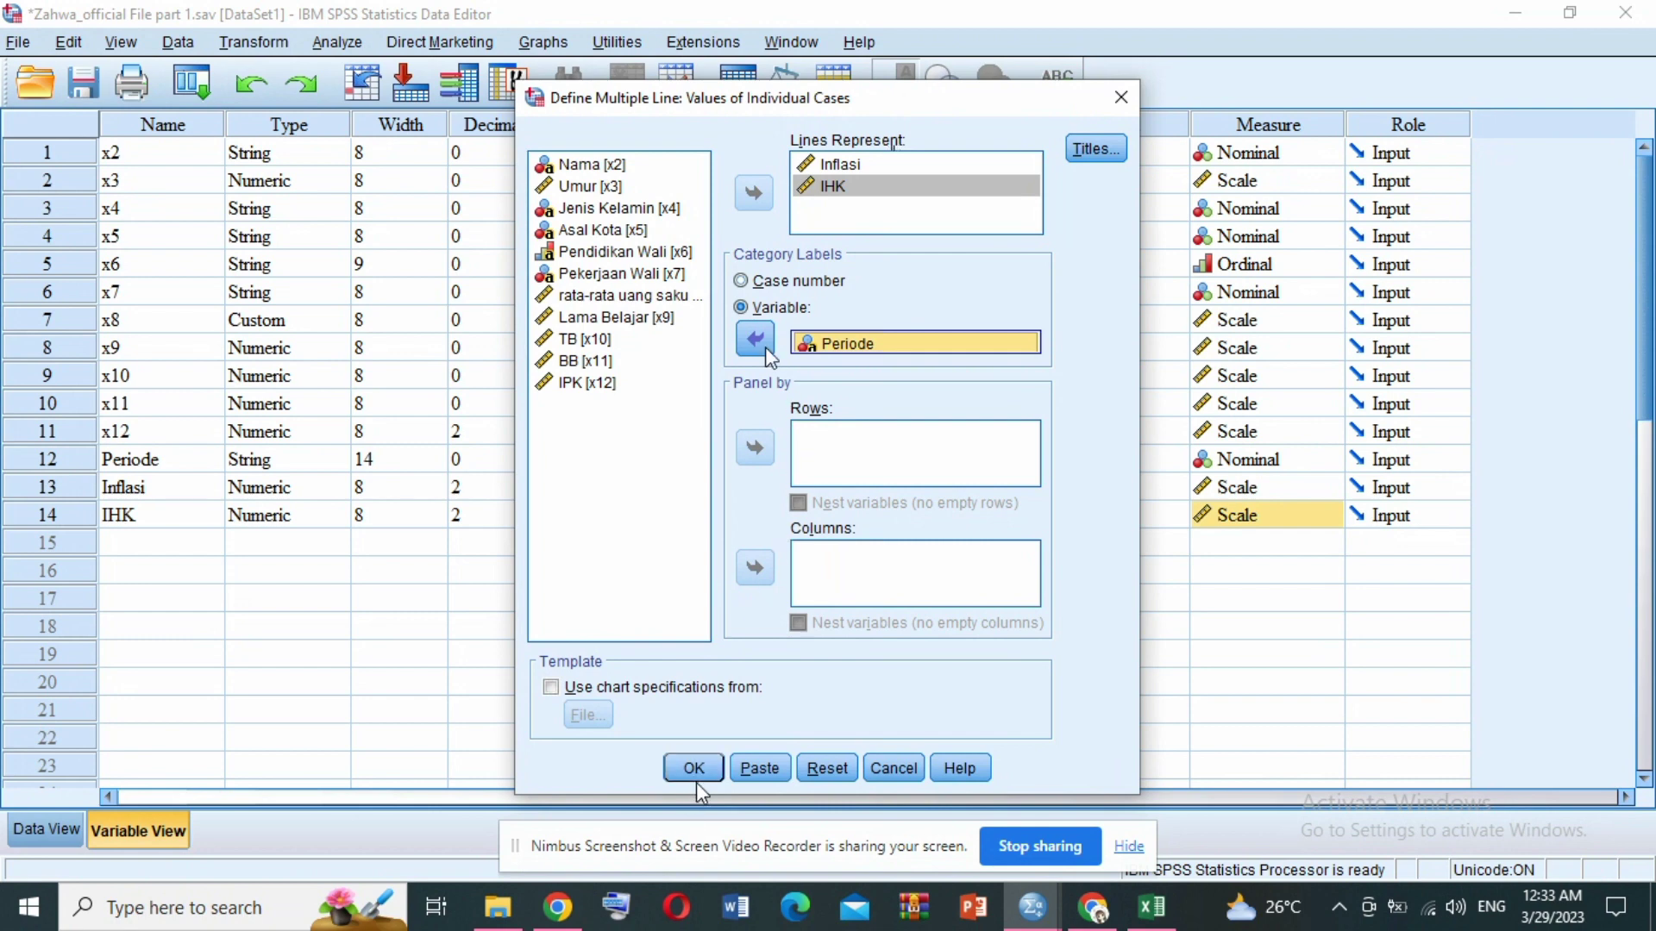
{"action": "left_click", "coordinate": [695, 769]}
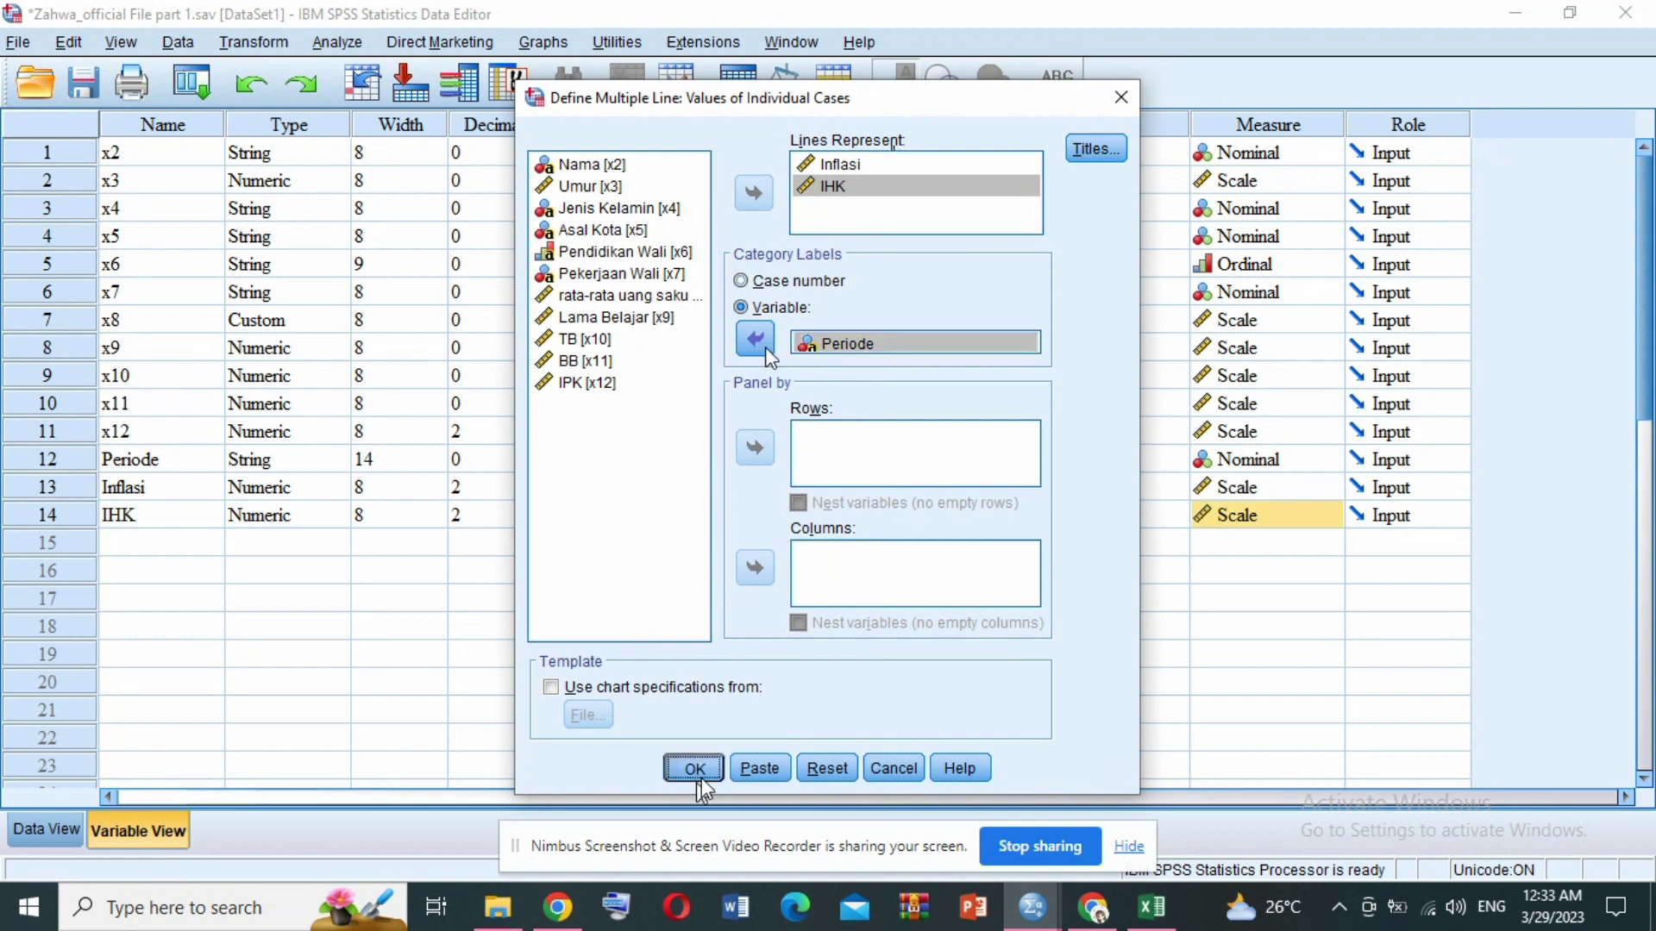
{"action": "left_click", "coordinate": [1128, 846]}
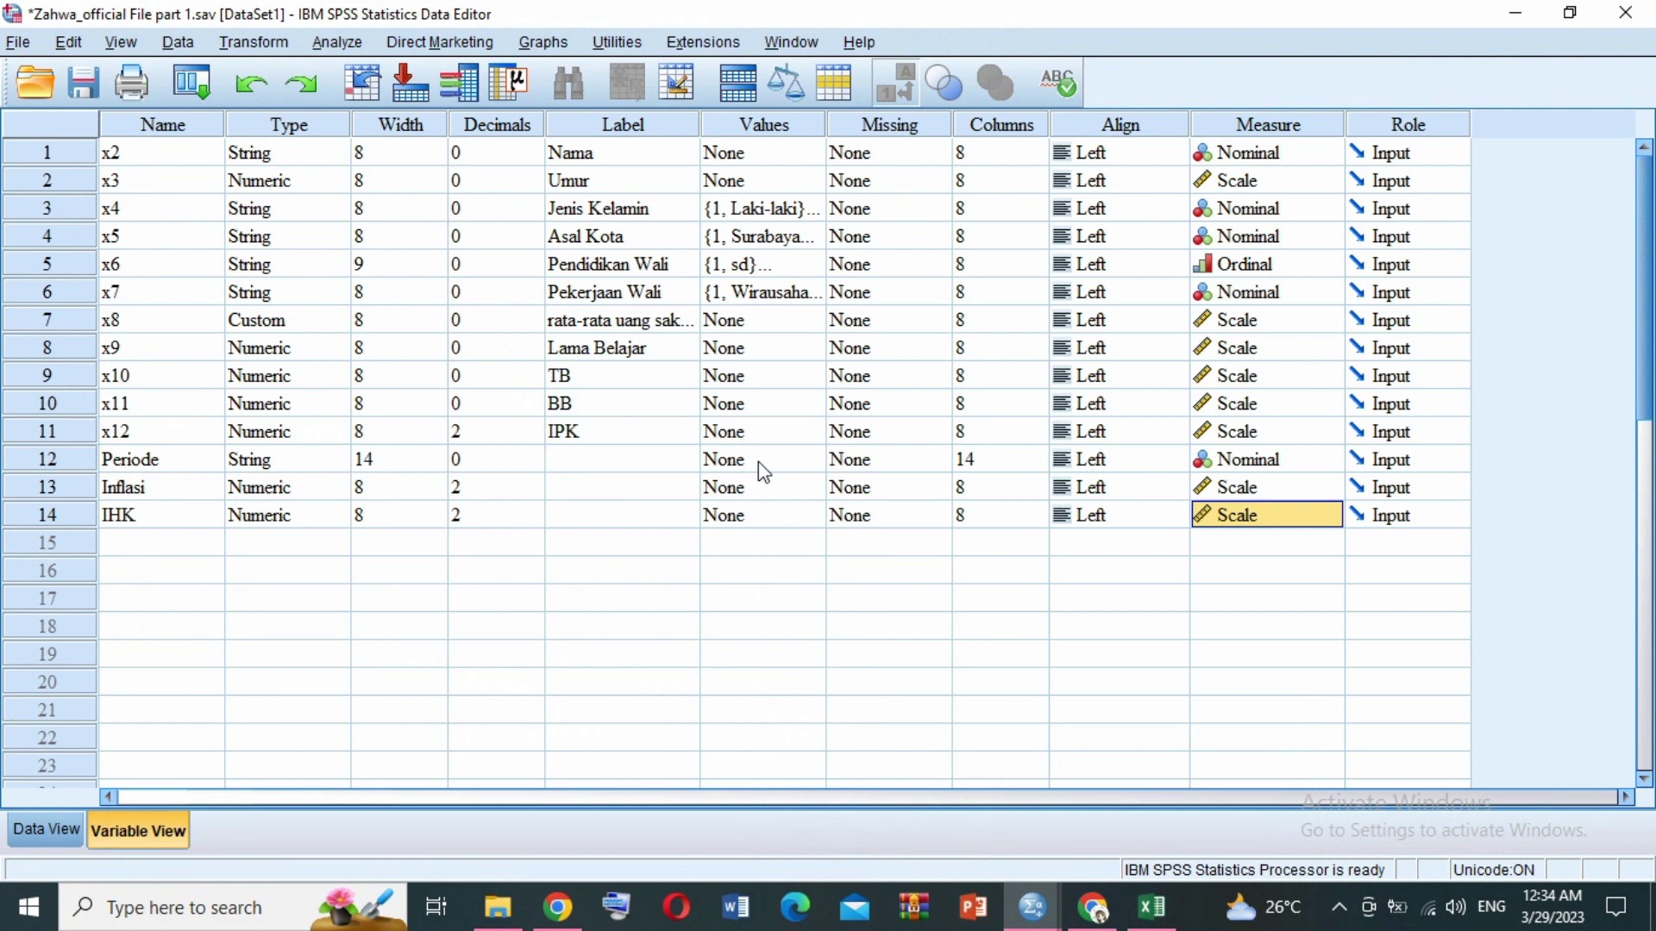
- Start defining a legacy Simple boxplot with summaries for groups of cases
{"action": "left_click", "coordinate": [542, 42]}
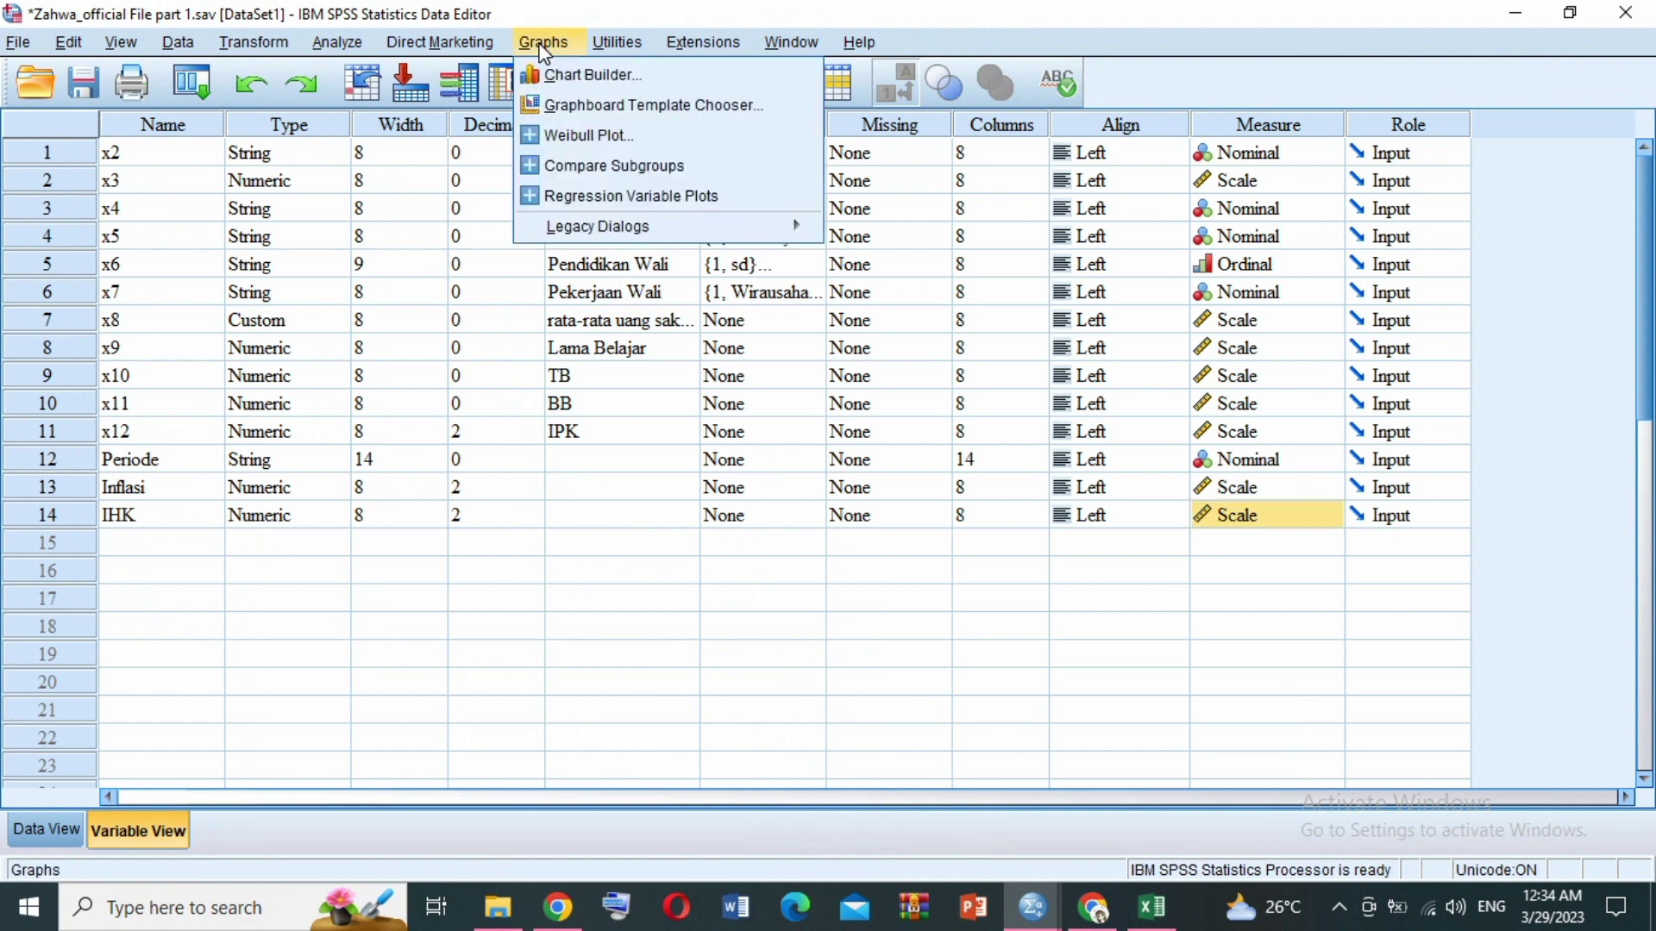
{"action": "mouse_move", "coordinate": [733, 231]}
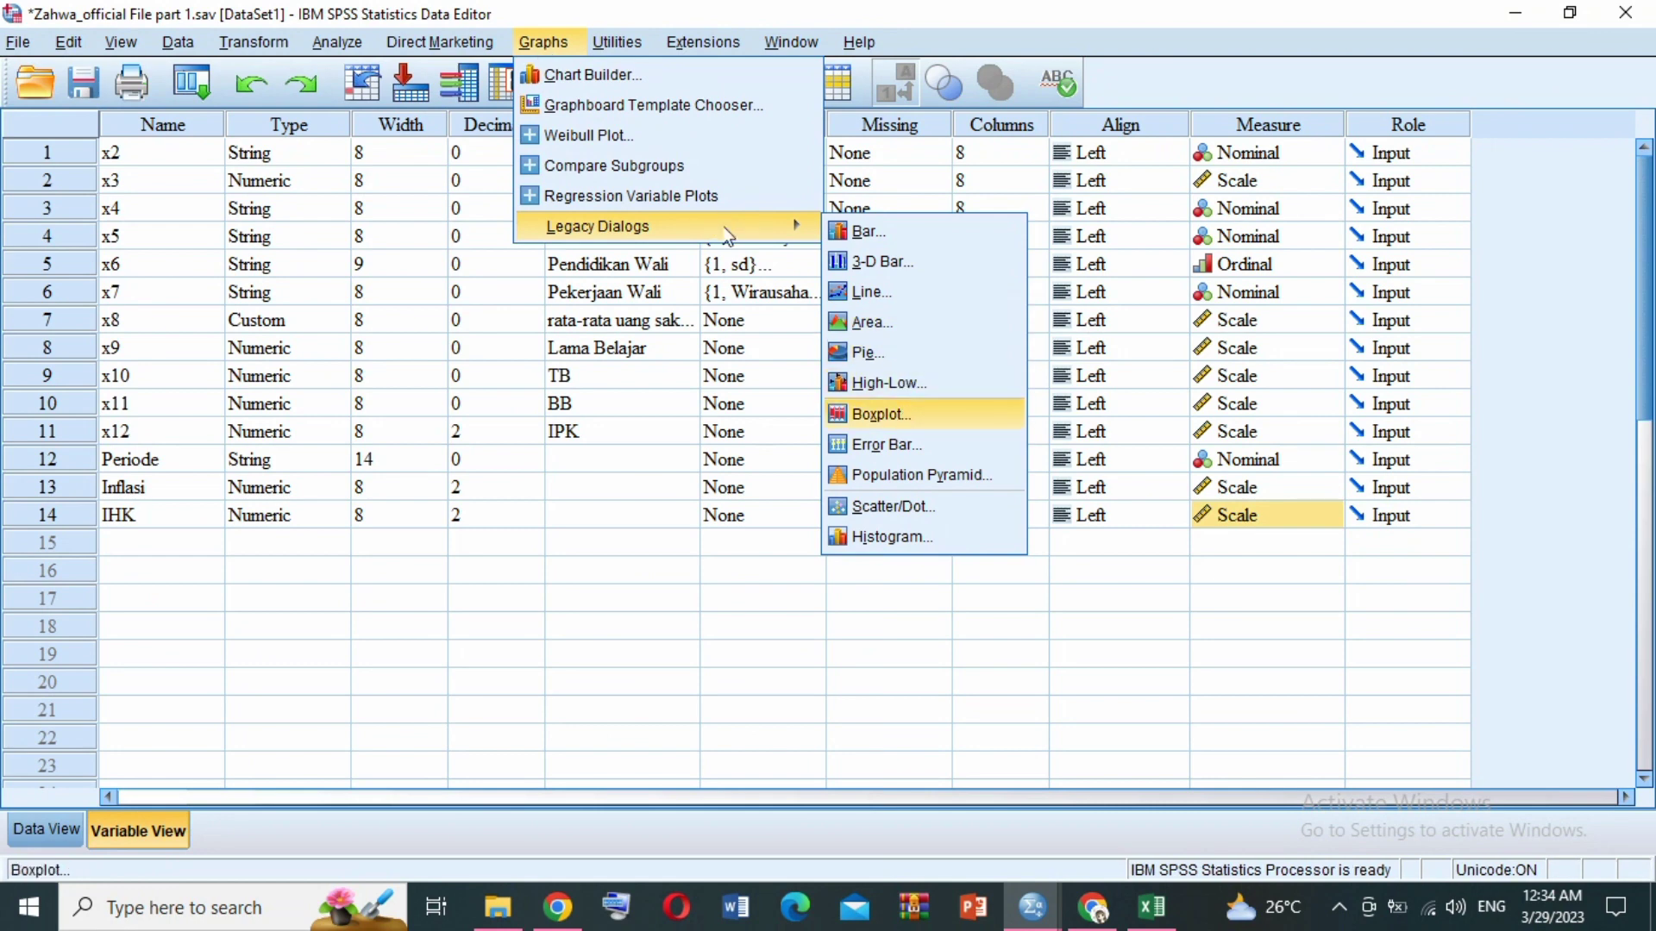
{"action": "left_click", "coordinate": [902, 414]}
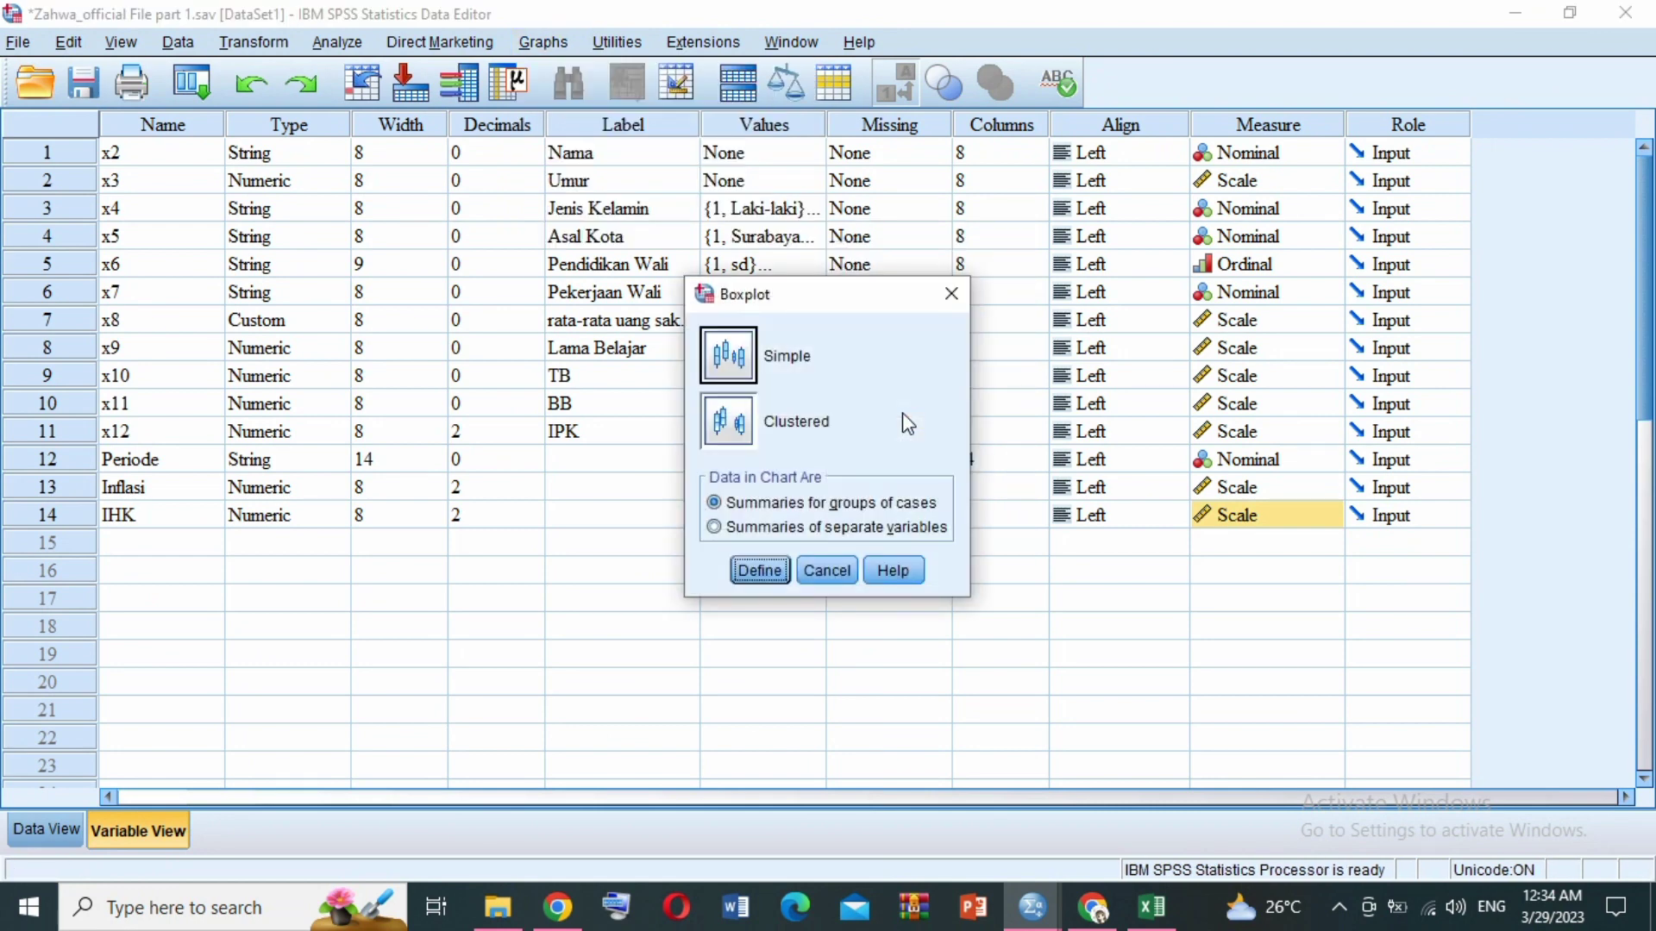
{"action": "left_click", "coordinate": [732, 371]}
{"action": "left_click", "coordinate": [757, 570]}
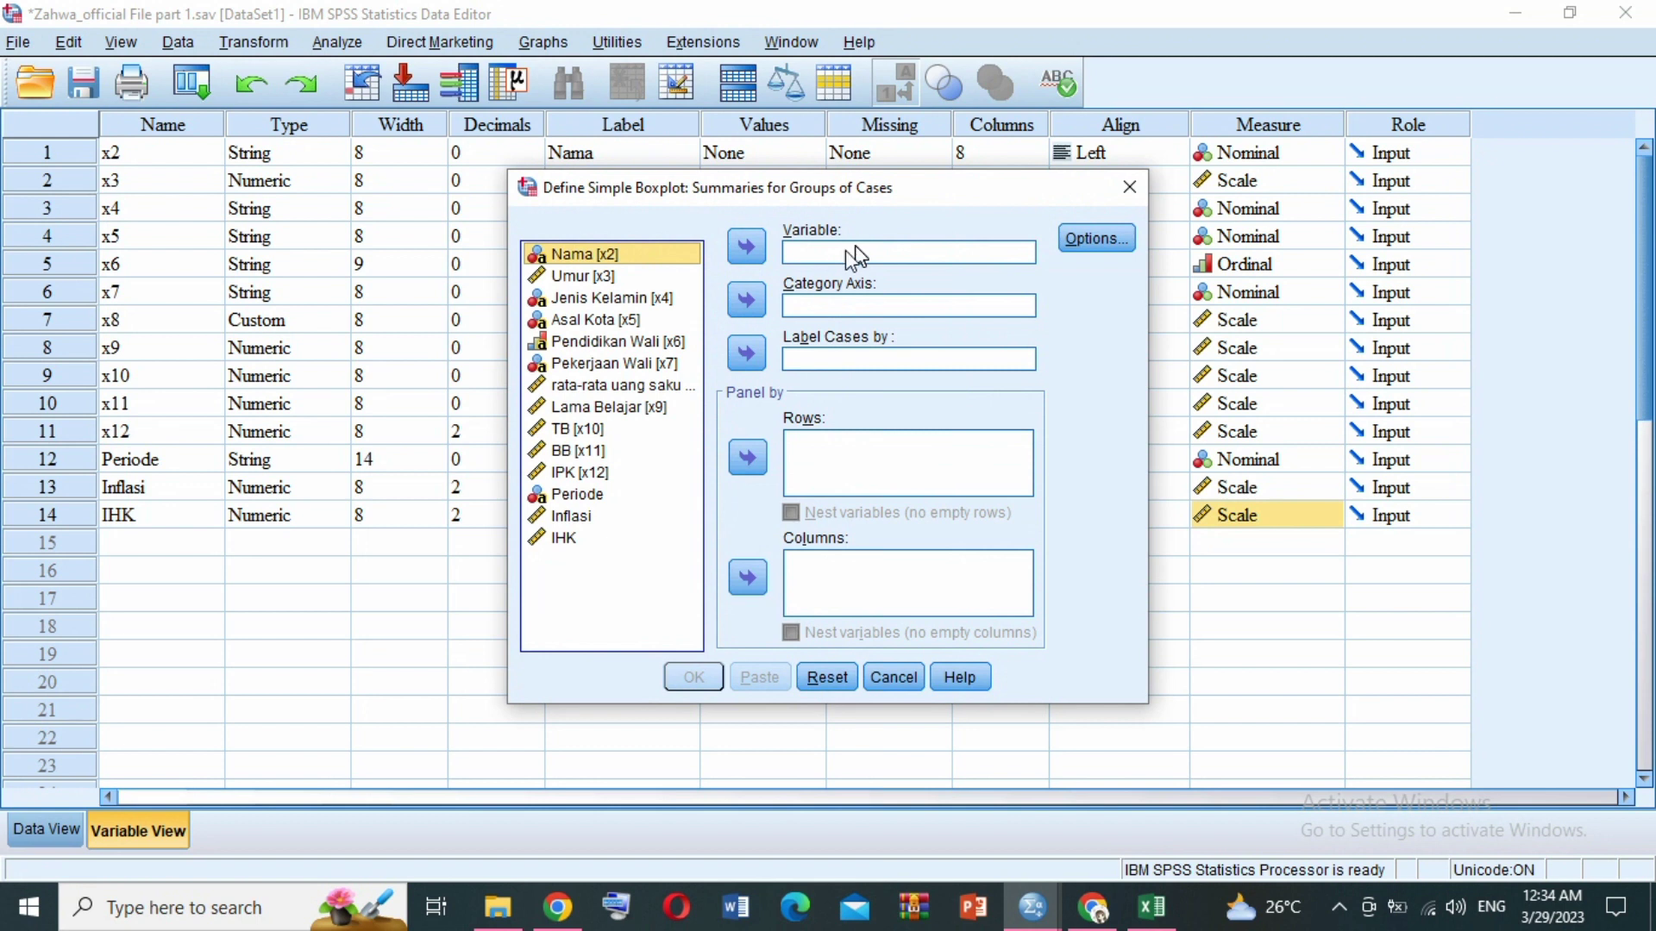
- Assign rata-rata uang saku perhari (x8) as the boxplot's variable and Jenis Kelamin (x4) as its category axis
{"action": "left_click", "coordinate": [683, 389]}
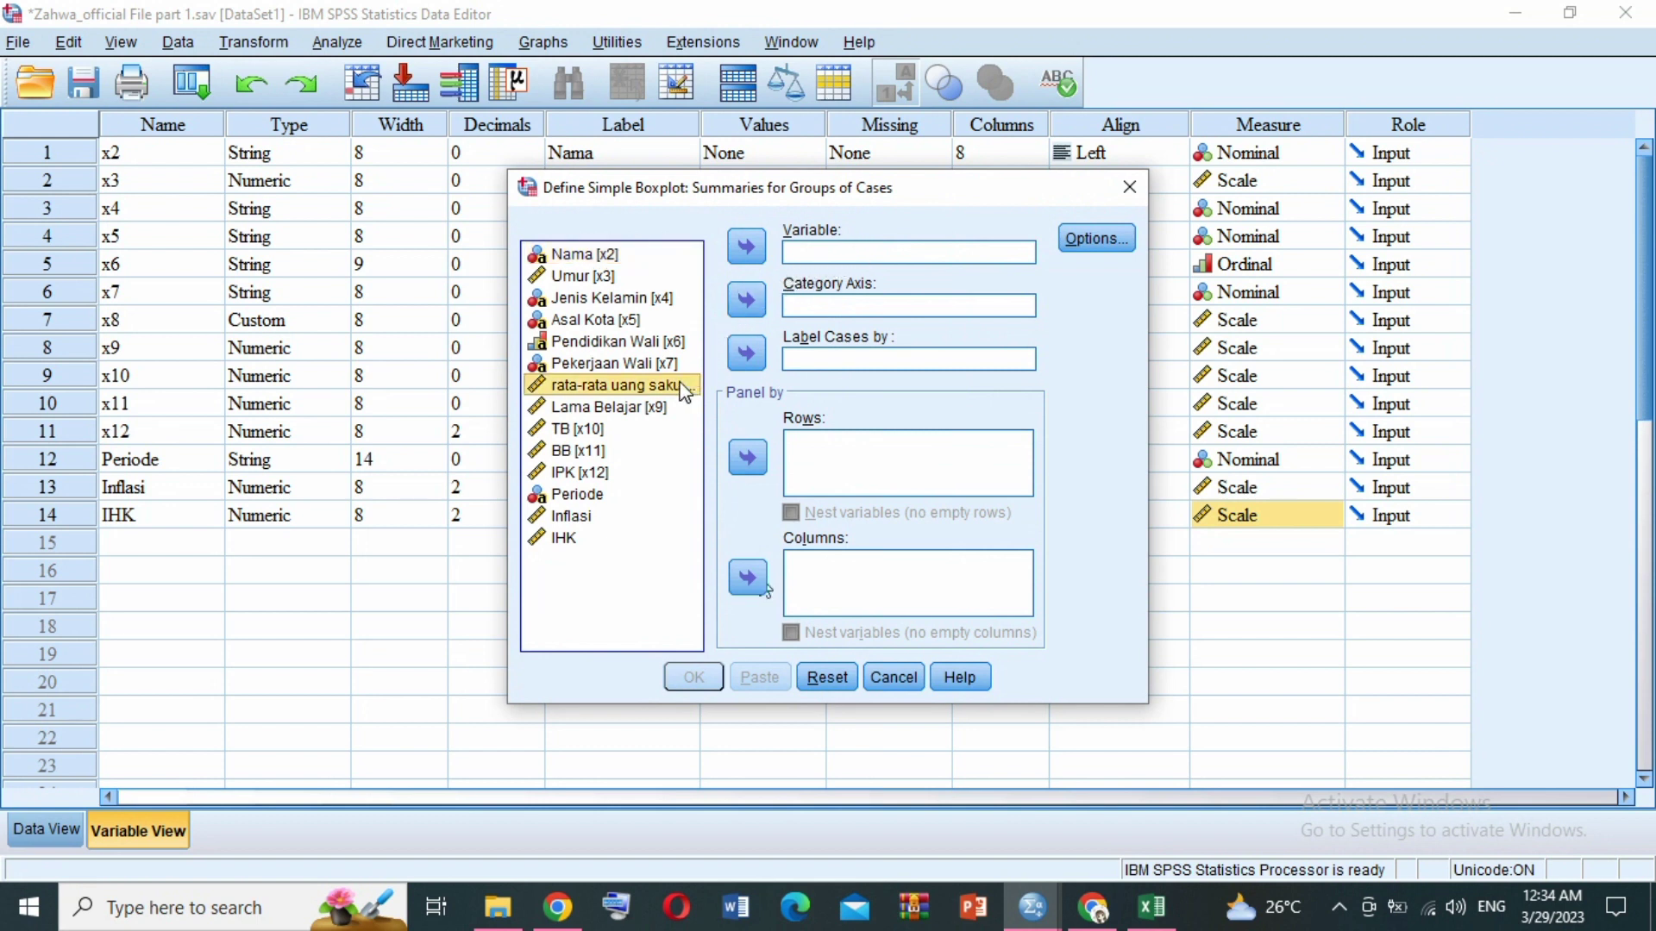
{"action": "left_click", "coordinate": [746, 255]}
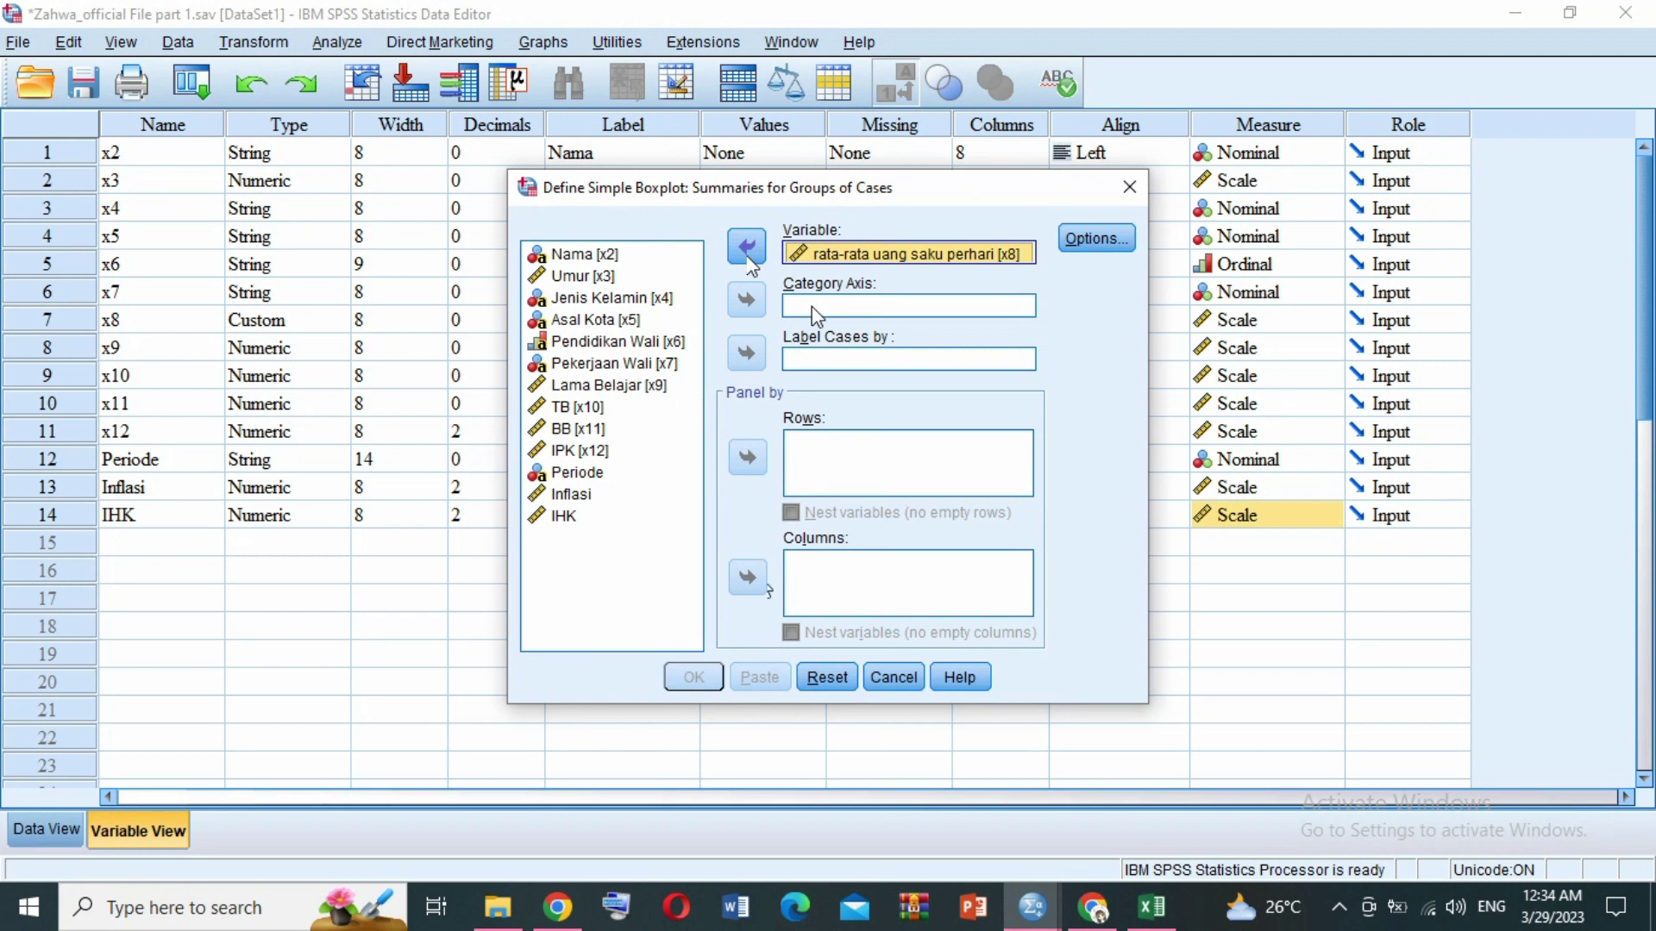
{"action": "left_click", "coordinate": [635, 304]}
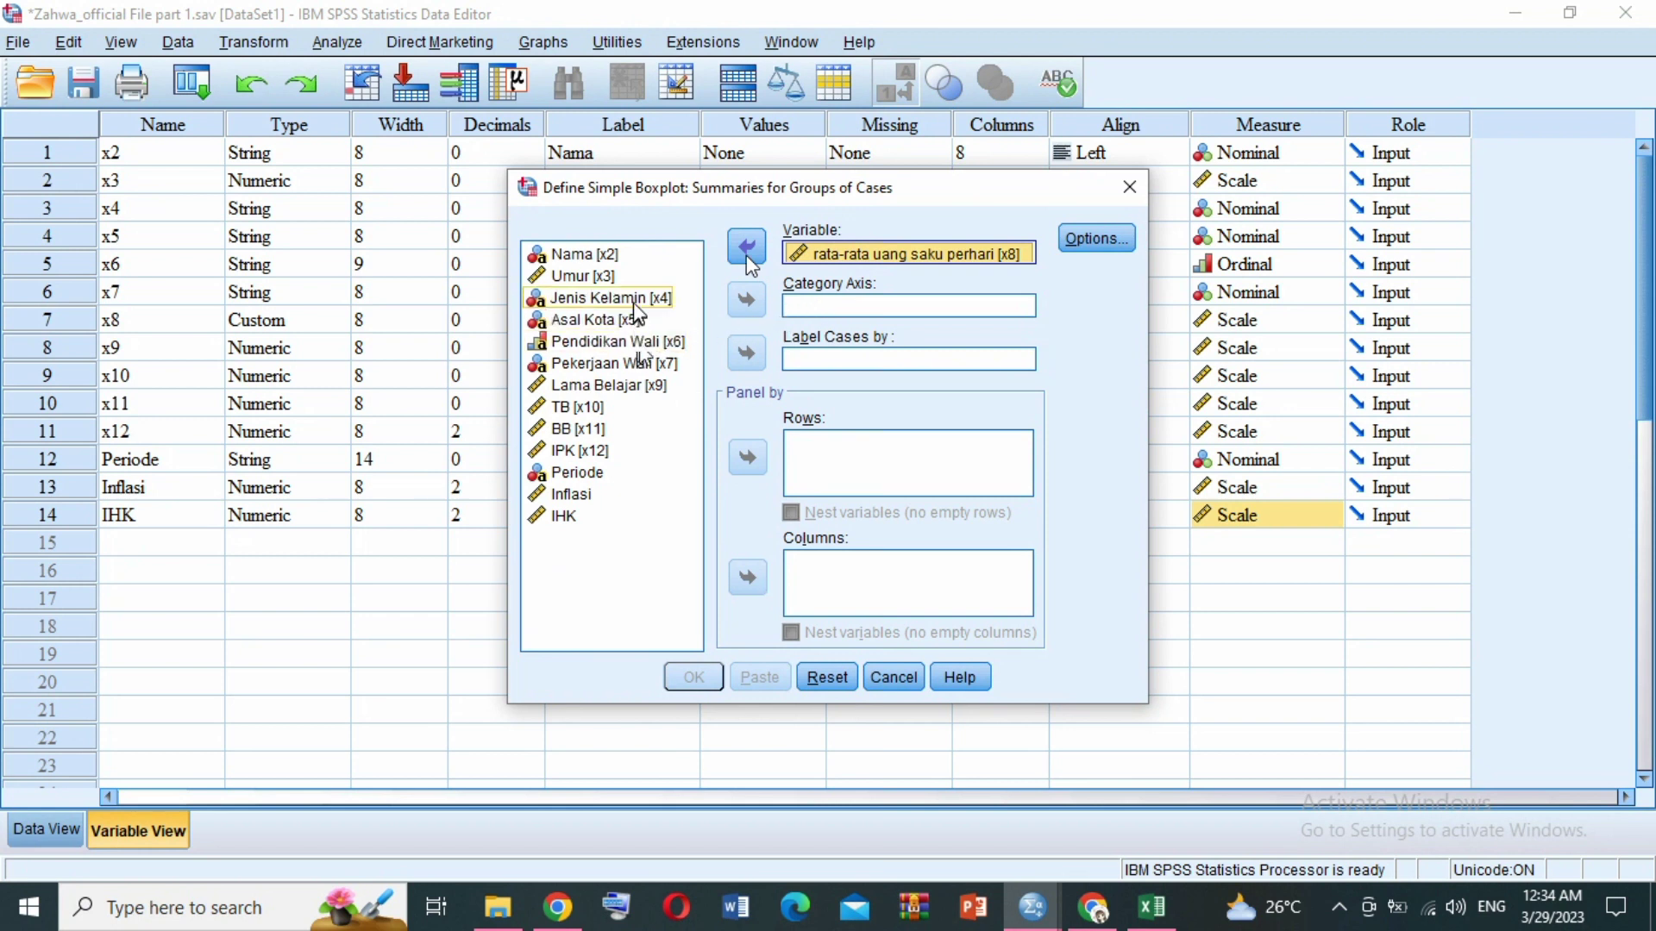
{"action": "left_click", "coordinate": [635, 298]}
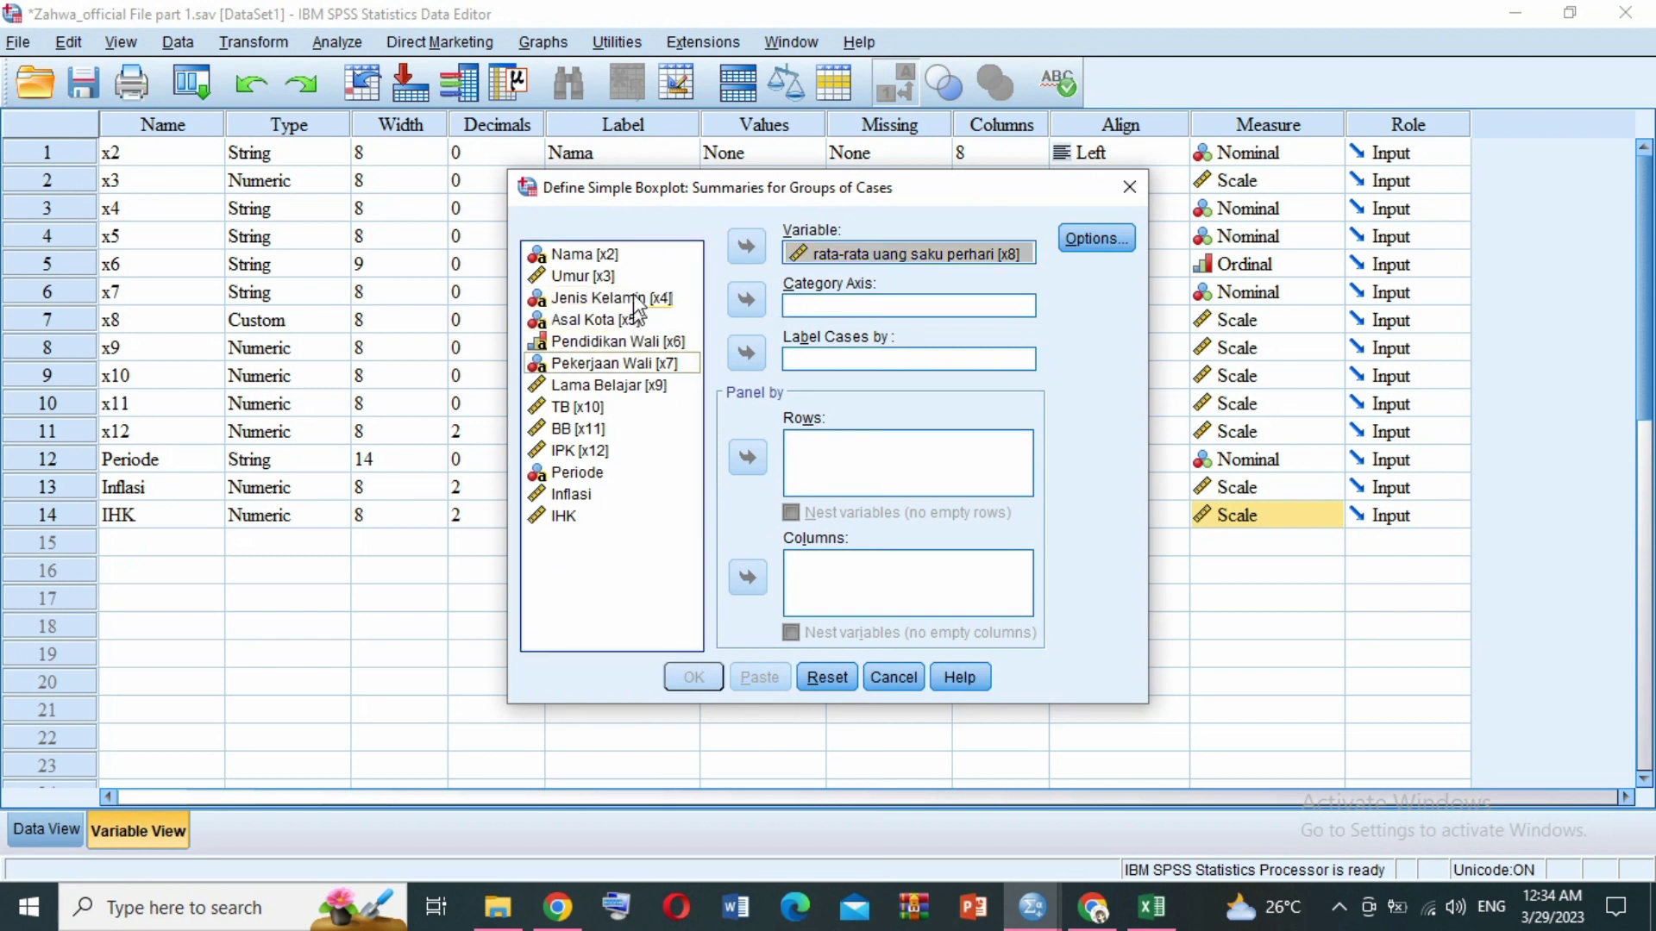
{"action": "left_click", "coordinate": [747, 311]}
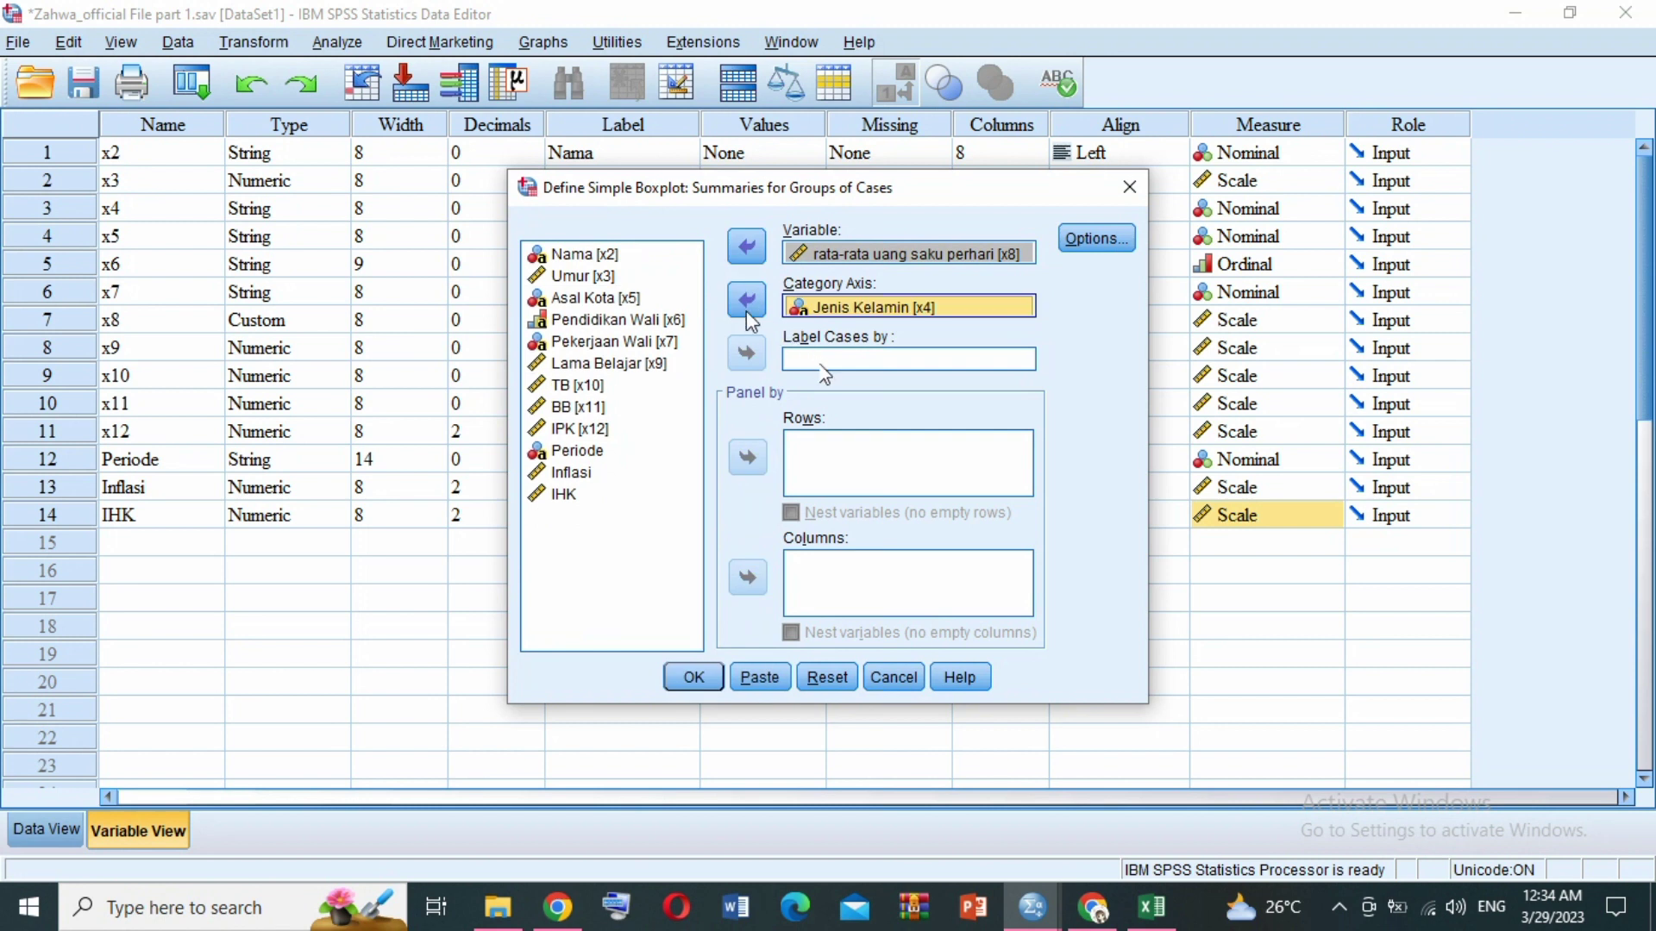
- Label the boxplot's cases by Nama (x2) and generate the chart
{"action": "left_click", "coordinate": [649, 254]}
{"action": "left_click", "coordinate": [746, 354]}
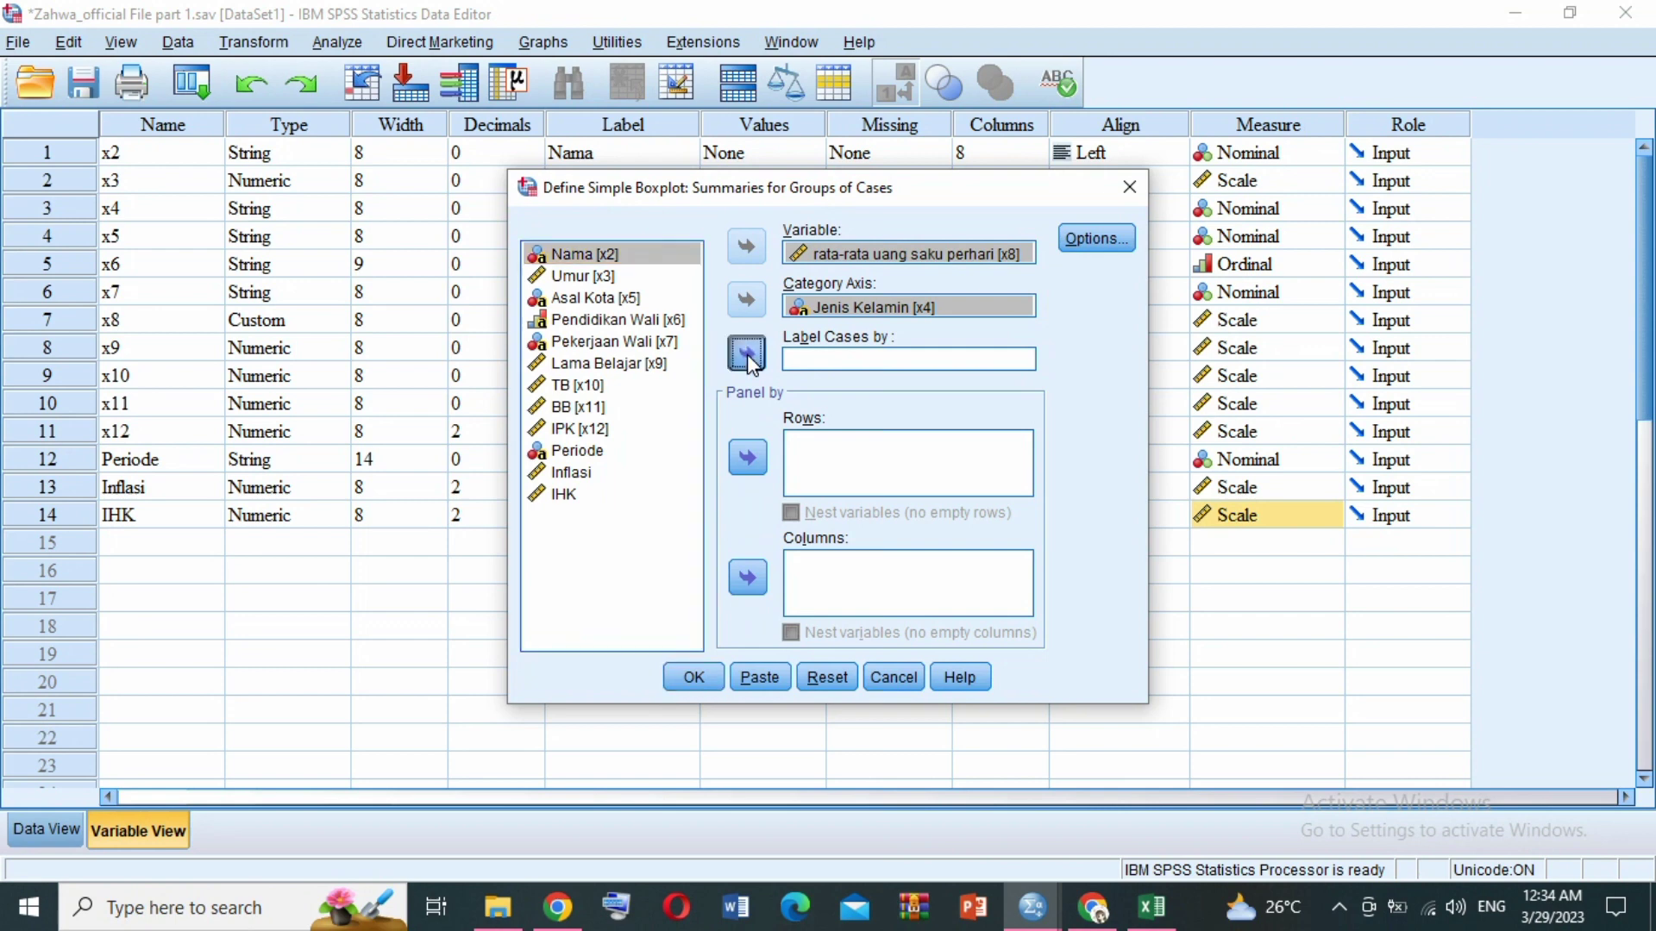
{"action": "left_click", "coordinate": [711, 685]}
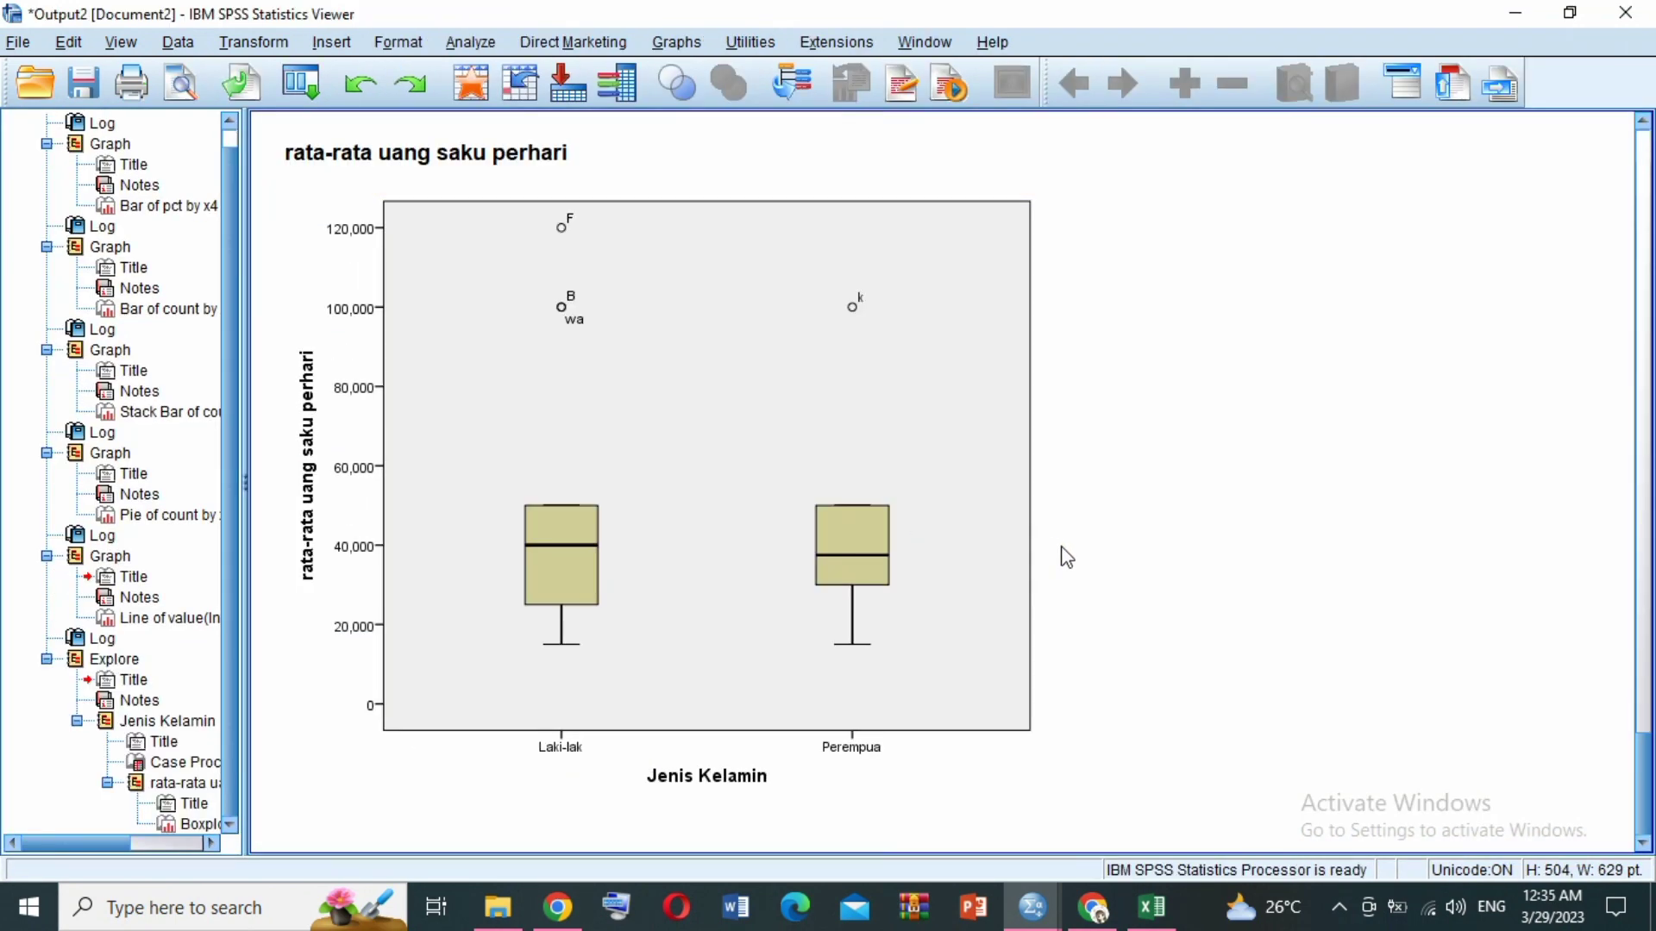
- Review the new boxplot, the dataset's case data and the earlier charts in the output document
{"action": "left_click", "coordinate": [725, 396]}
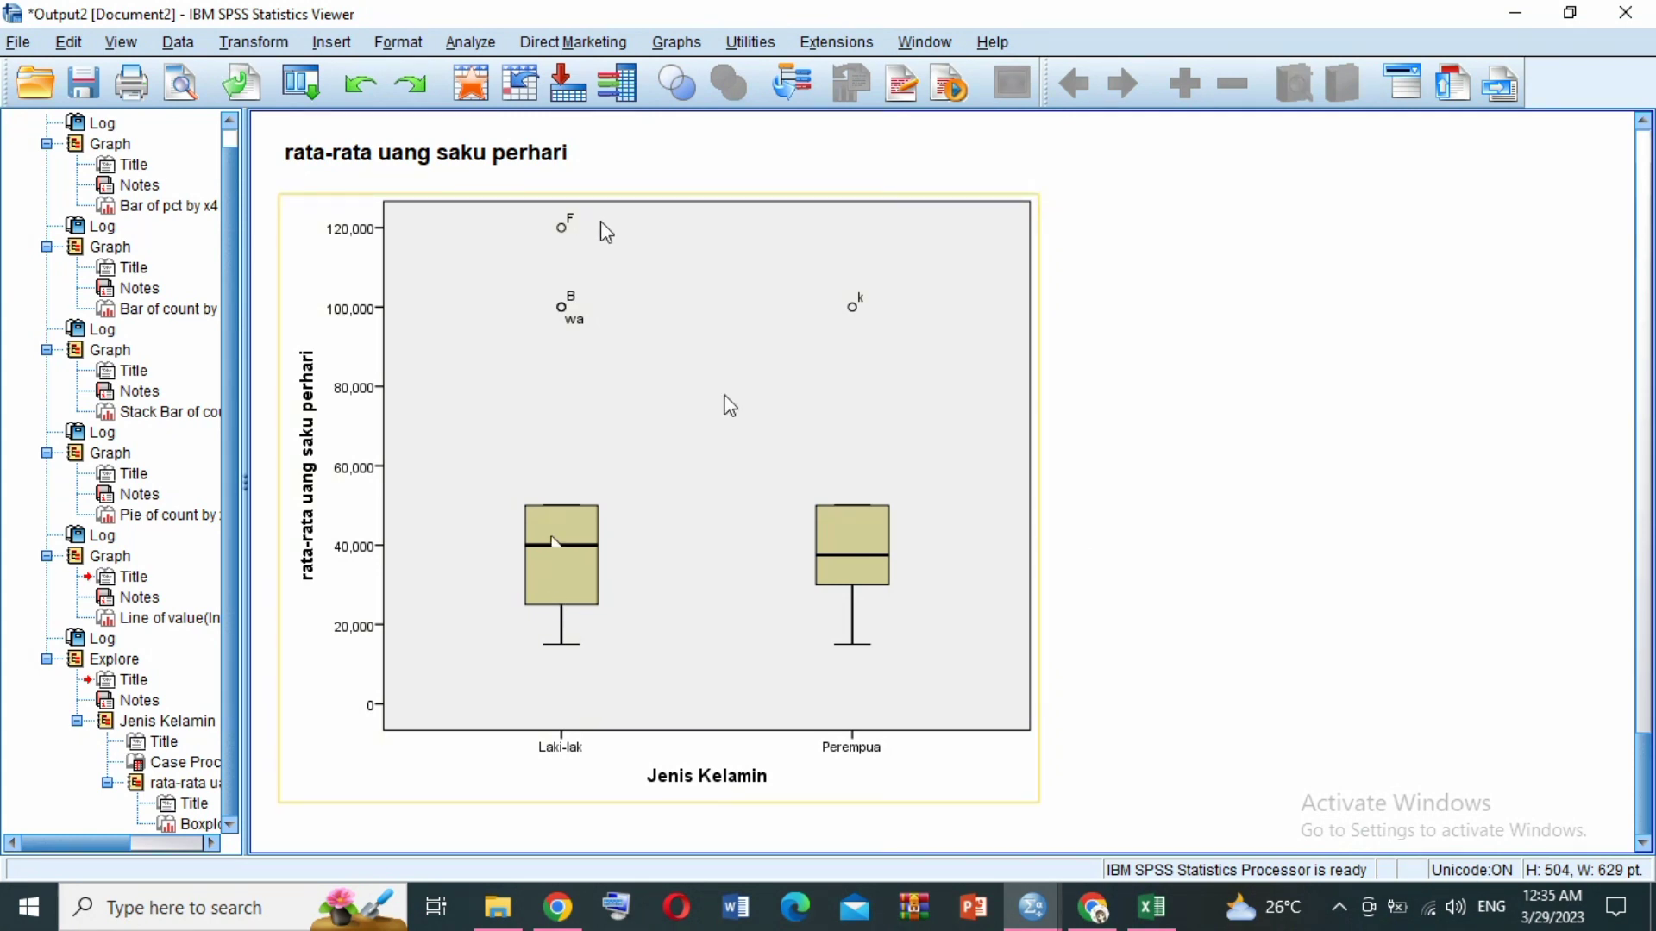
{"action": "left_click", "coordinate": [1204, 377]}
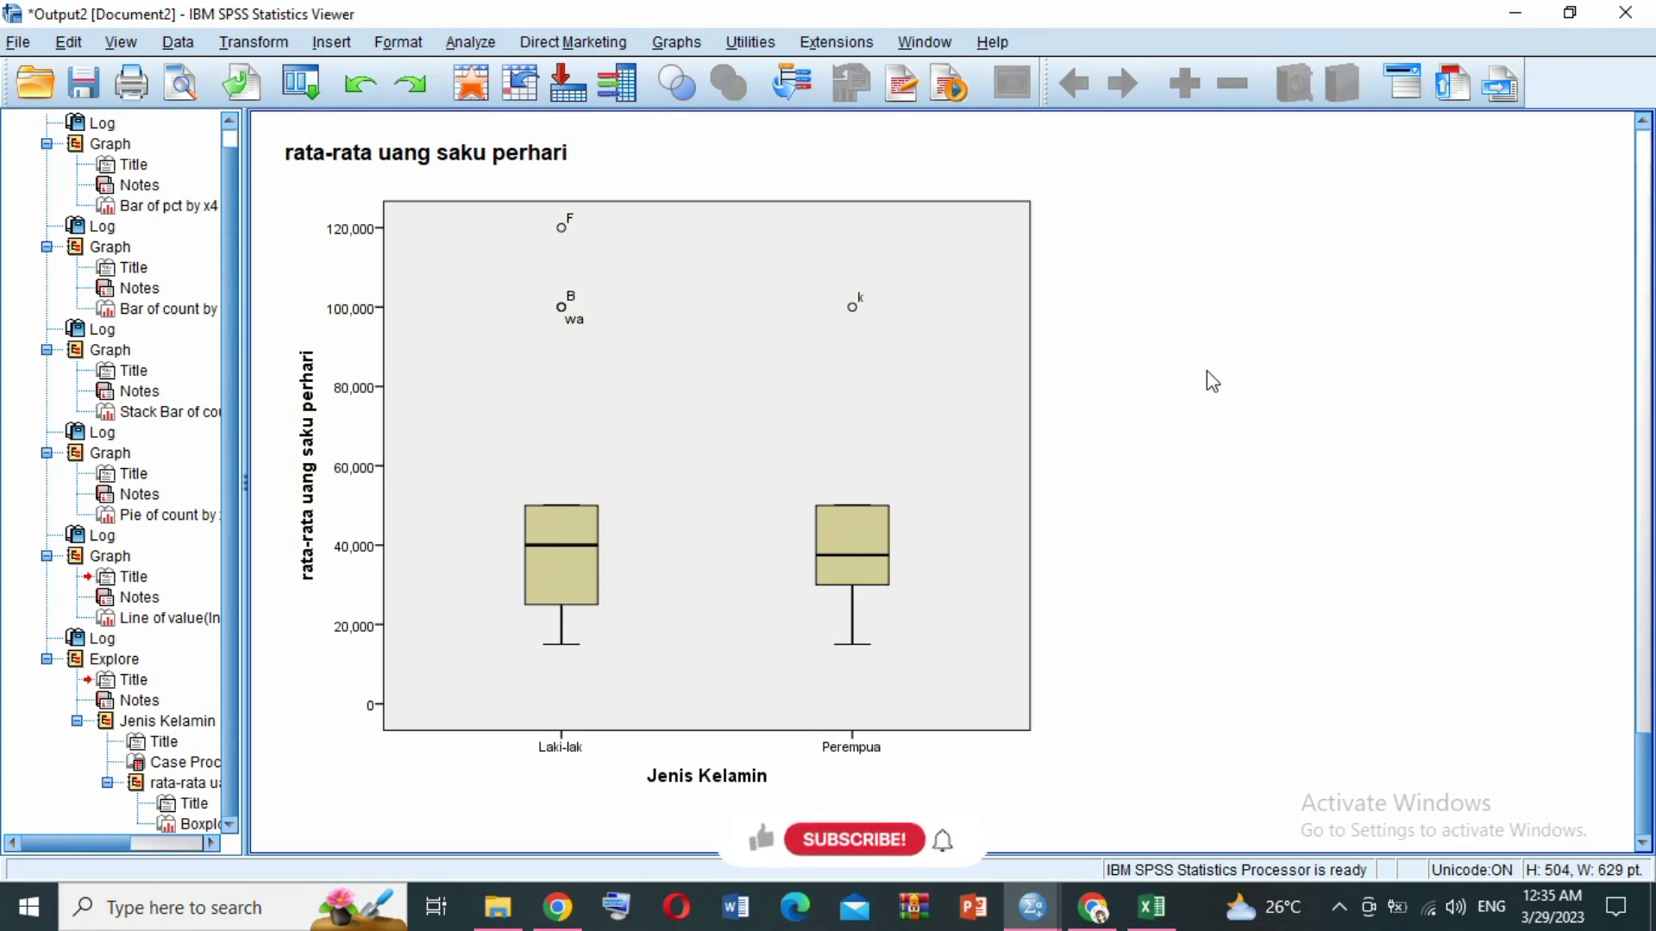
{"action": "mouse_move", "coordinate": [1032, 907]}
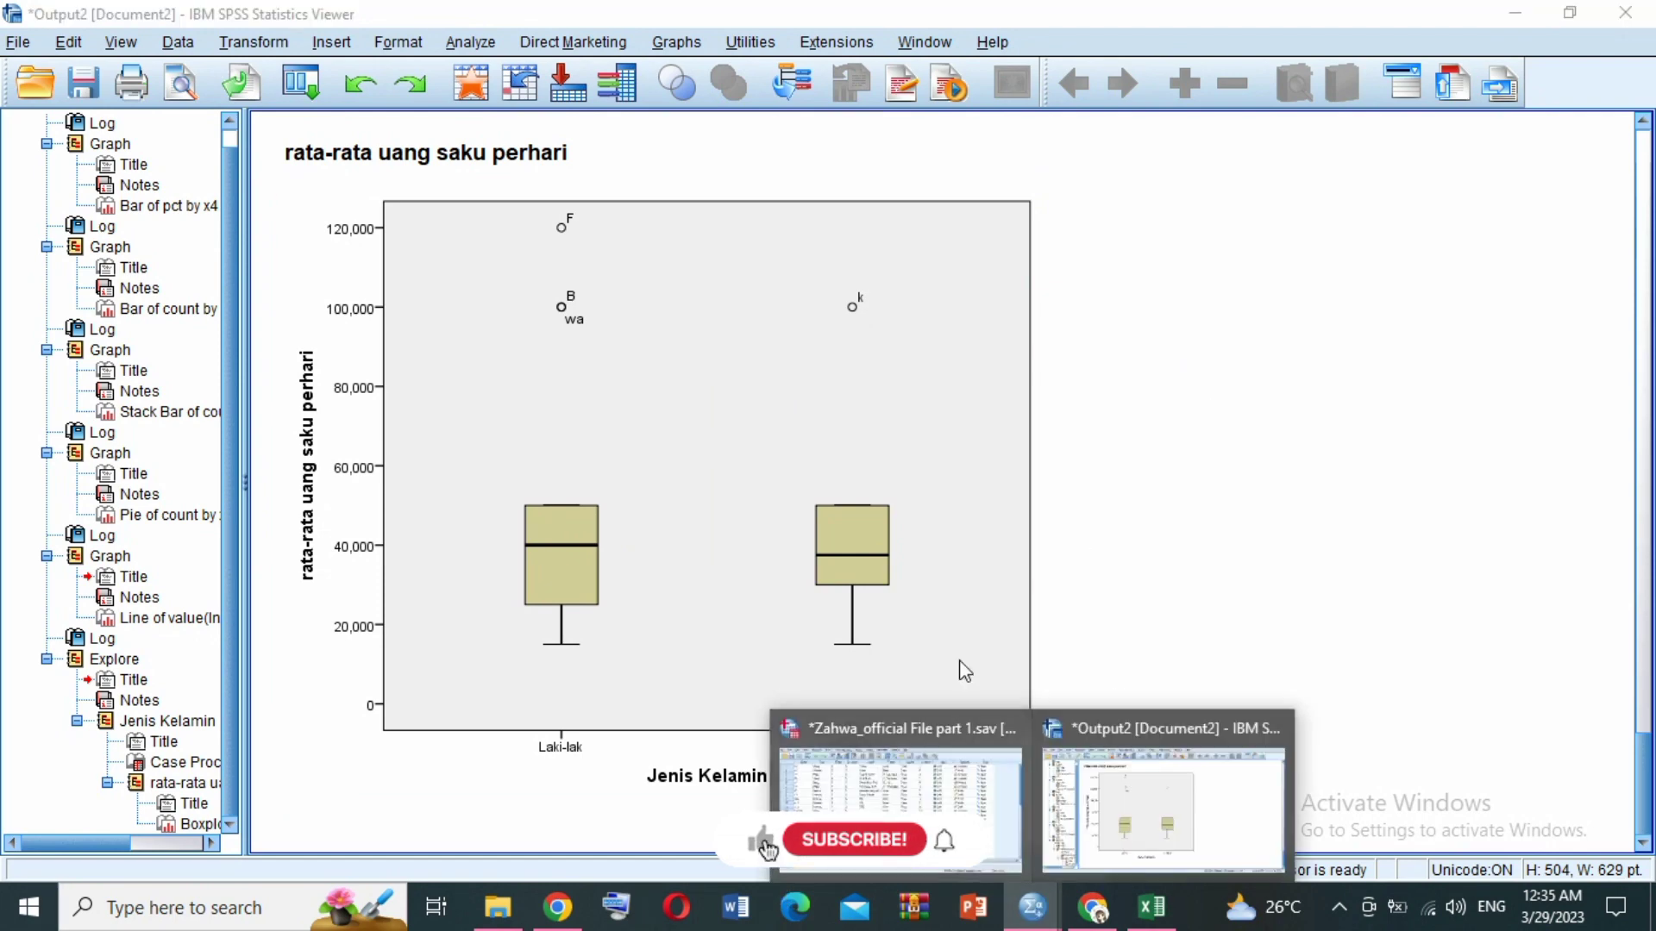
{"action": "left_click", "coordinate": [948, 758]}
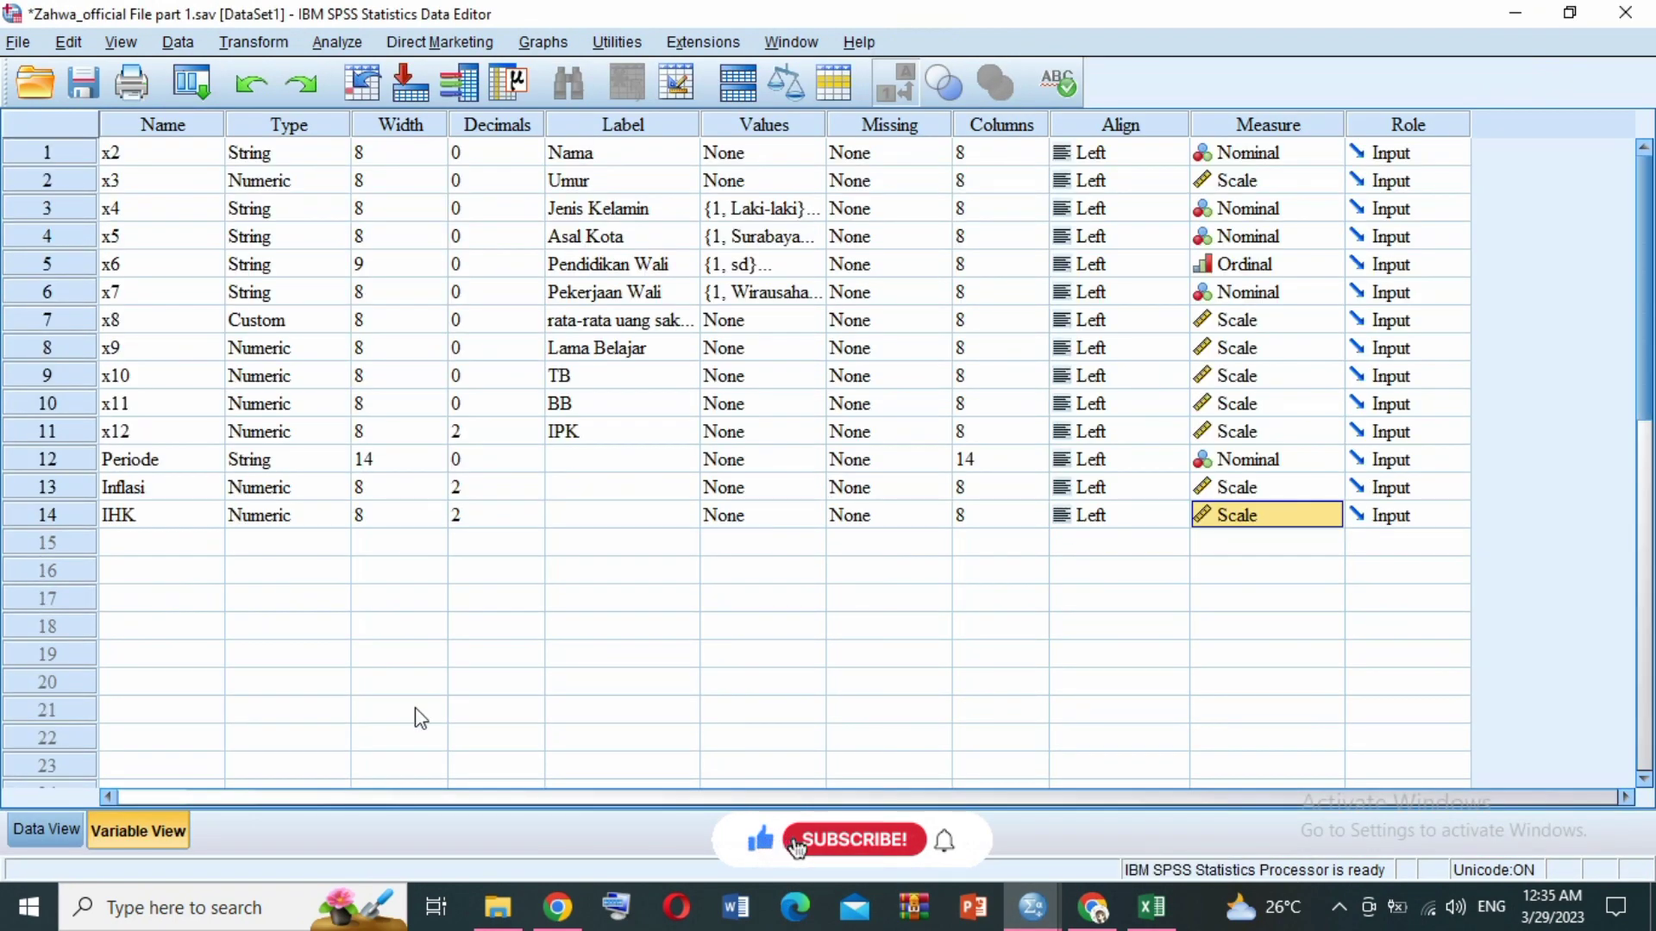
{"action": "left_click", "coordinate": [46, 830]}
{"action": "scroll", "coordinate": [828, 645], "scroll_direction": "down", "scroll_amount": 15}
{"action": "scroll", "coordinate": [824, 635], "scroll_direction": "up", "scroll_amount": 15}
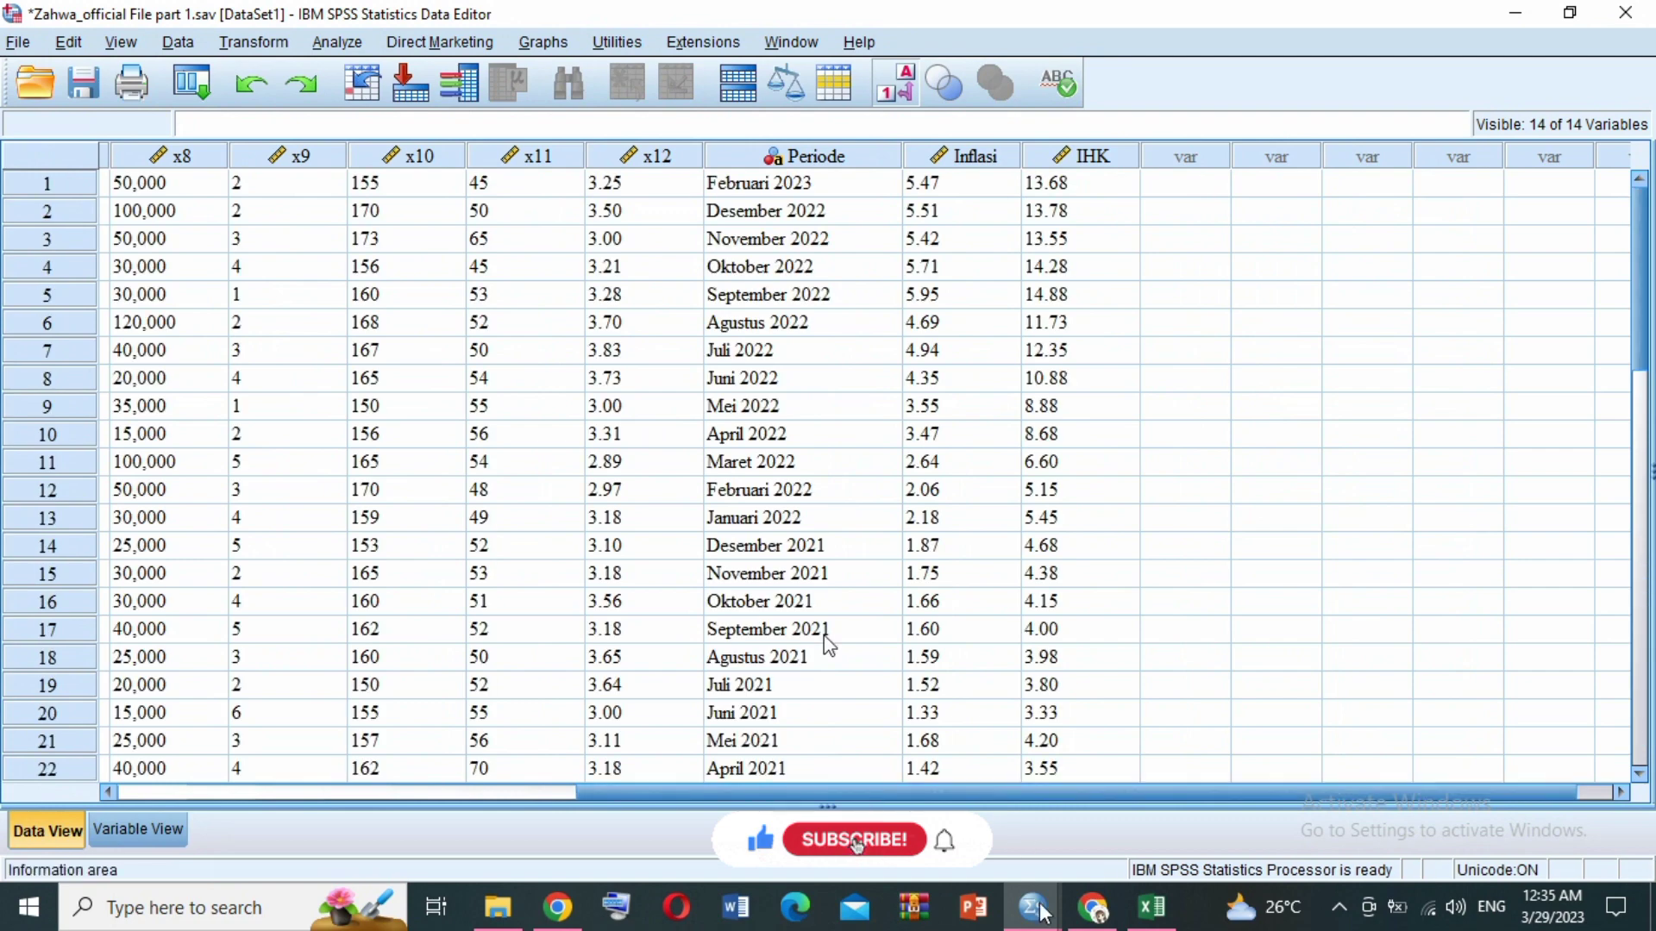
{"action": "mouse_move", "coordinate": [1033, 908]}
{"action": "left_click", "coordinate": [1160, 811]}
{"action": "scroll", "coordinate": [958, 630], "scroll_direction": "up", "scroll_amount": 20}
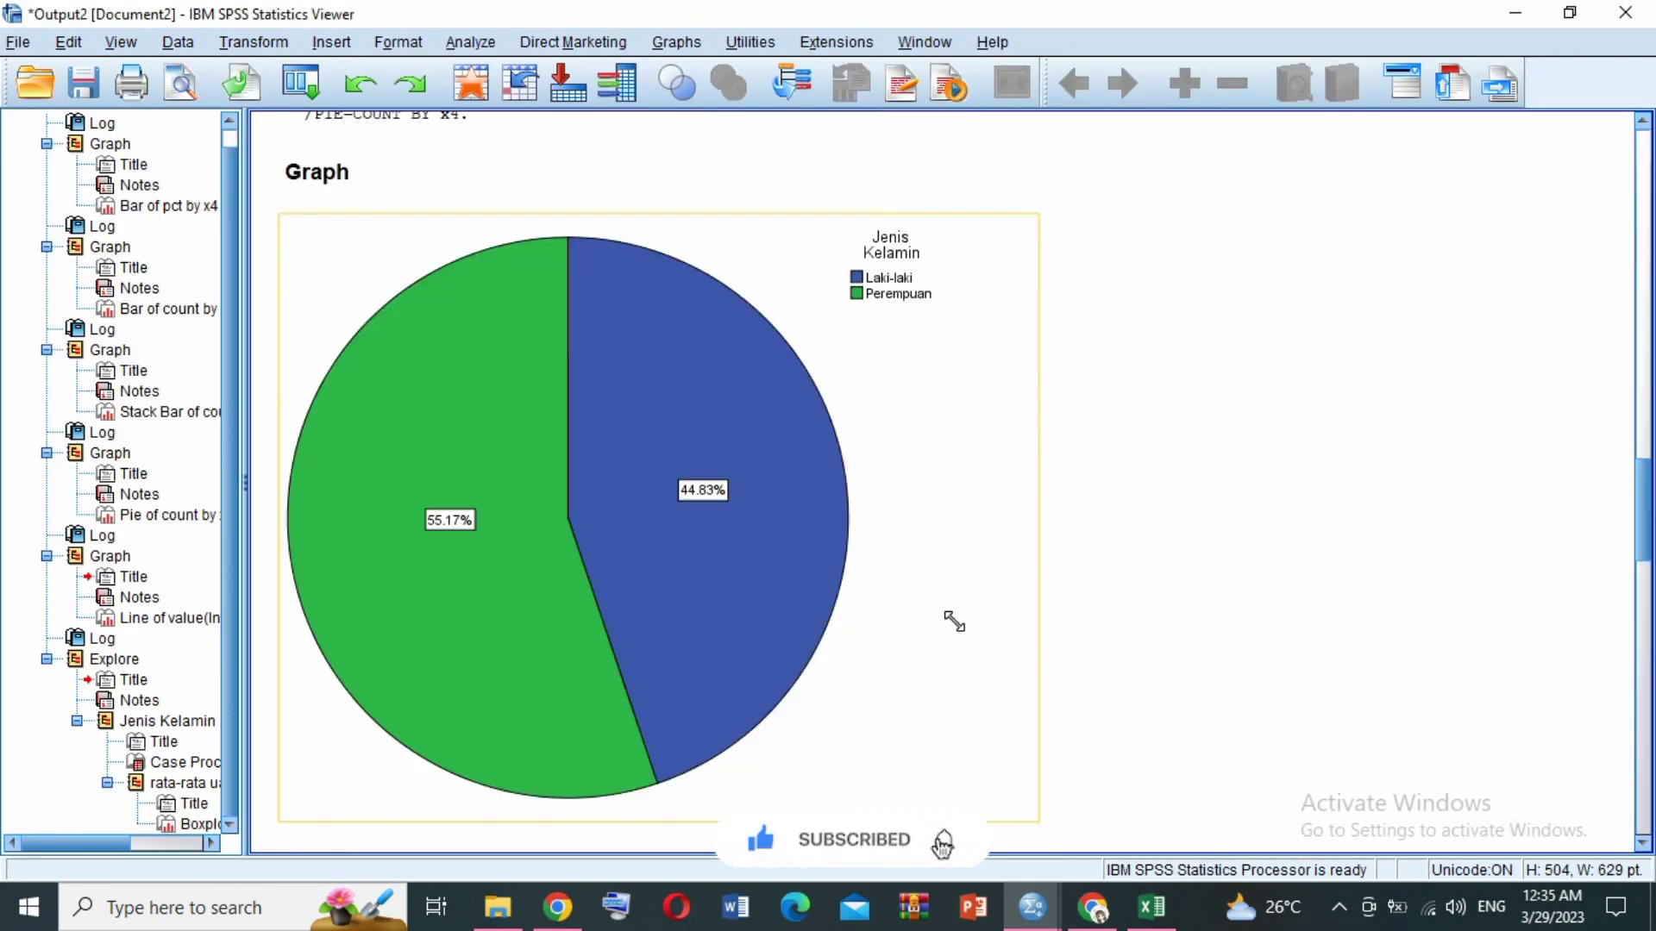
{"action": "scroll", "coordinate": [953, 622], "scroll_direction": "down", "scroll_amount": 20}
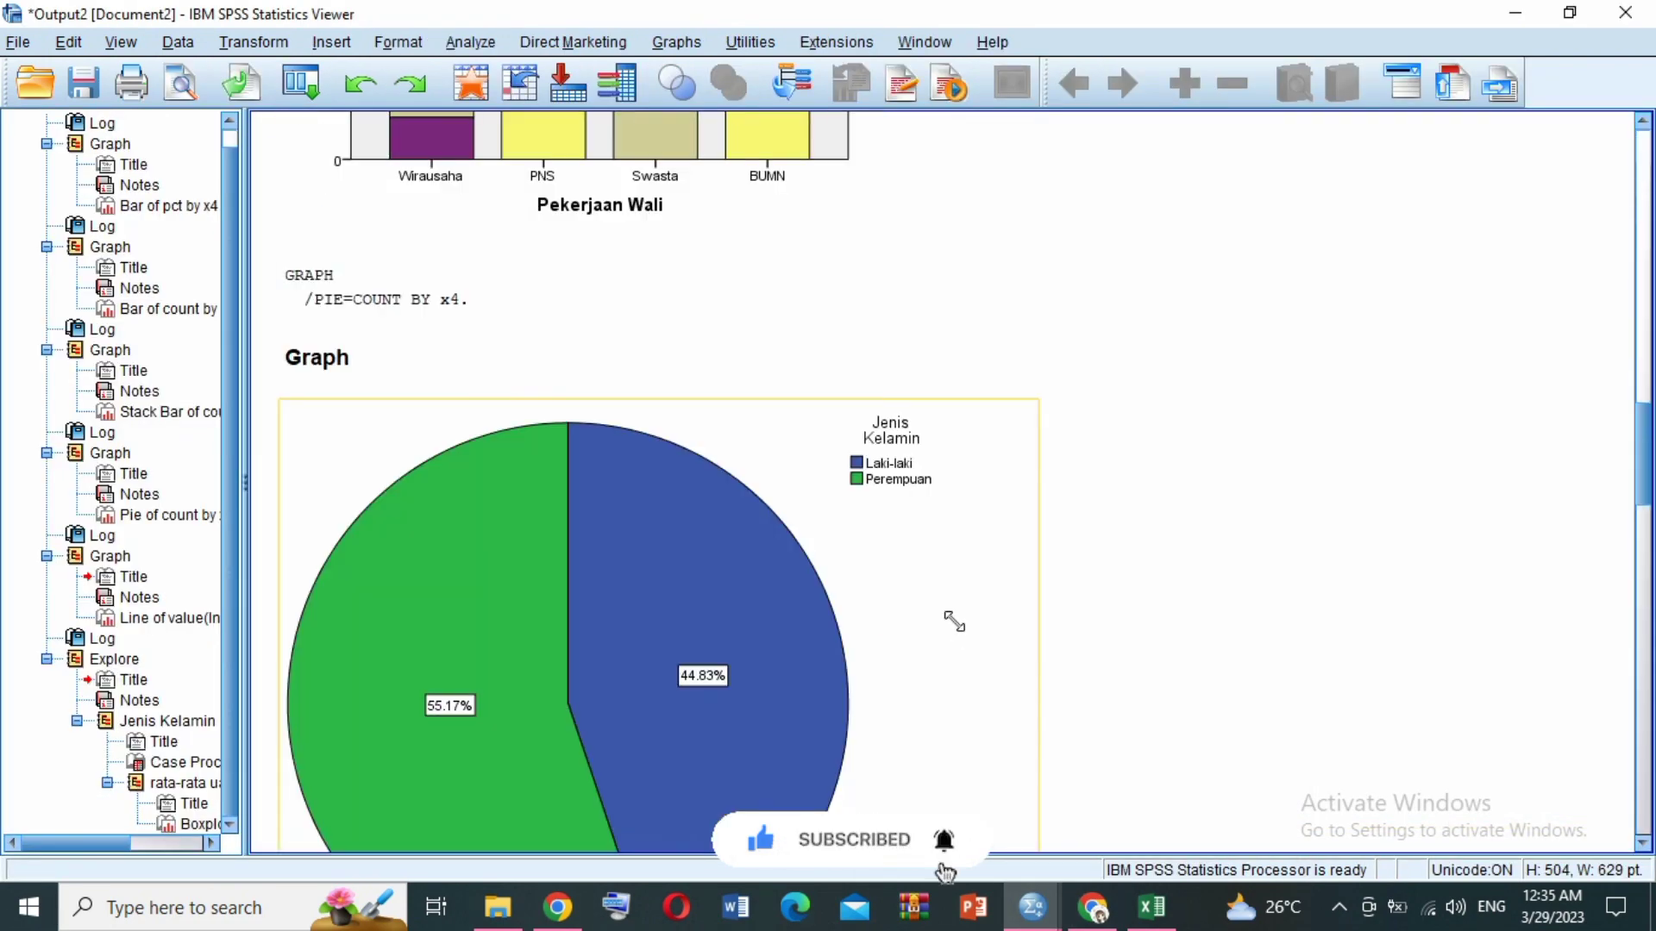